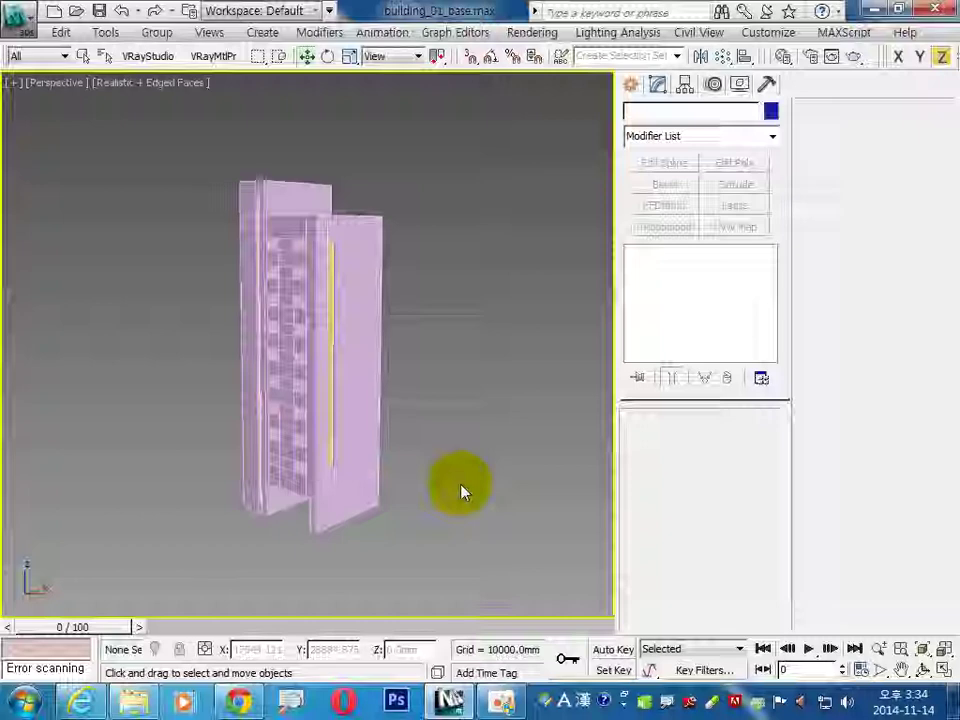
Orbit around the tower and select the tall yellow Rectangle002 strip on its side
{"action": "mouse_move", "coordinate": [461, 490]}
{"action": "middle_mouse_down", "text": "alt"}
{"action": "mouse_move", "coordinate": [371, 428]}
{"action": "mouse_move", "coordinate": [339, 386]}
{"action": "mouse_move", "coordinate": [360, 379]}
{"action": "mouse_move", "coordinate": [326, 358]}
{"action": "middle_mouse_up", "text": "alt"}
{"action": "scroll", "coordinate": [326, 358], "scroll_direction": "up", "scroll_amount": 5}
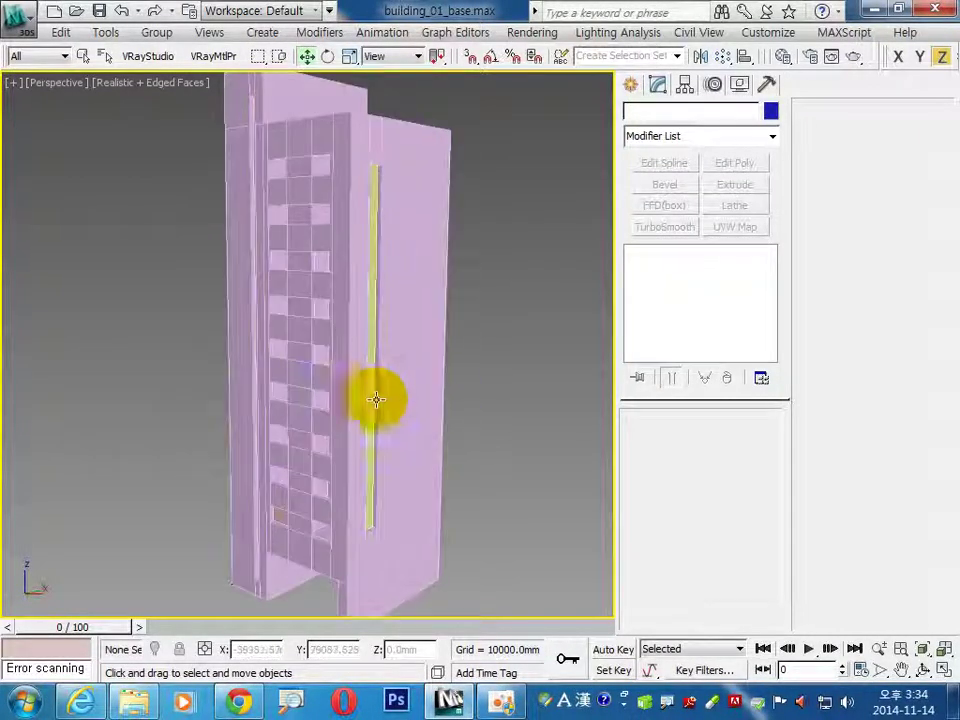
{"action": "mouse_move", "coordinate": [306, 490]}
{"action": "middle_mouse_down", "text": "alt"}
{"action": "mouse_move", "coordinate": [339, 476]}
{"action": "mouse_move", "coordinate": [315, 486]}
{"action": "mouse_move", "coordinate": [309, 431]}
{"action": "middle_mouse_up", "text": "alt"}
{"action": "scroll", "coordinate": [320, 480], "scroll_direction": "up", "scroll_amount": 2}
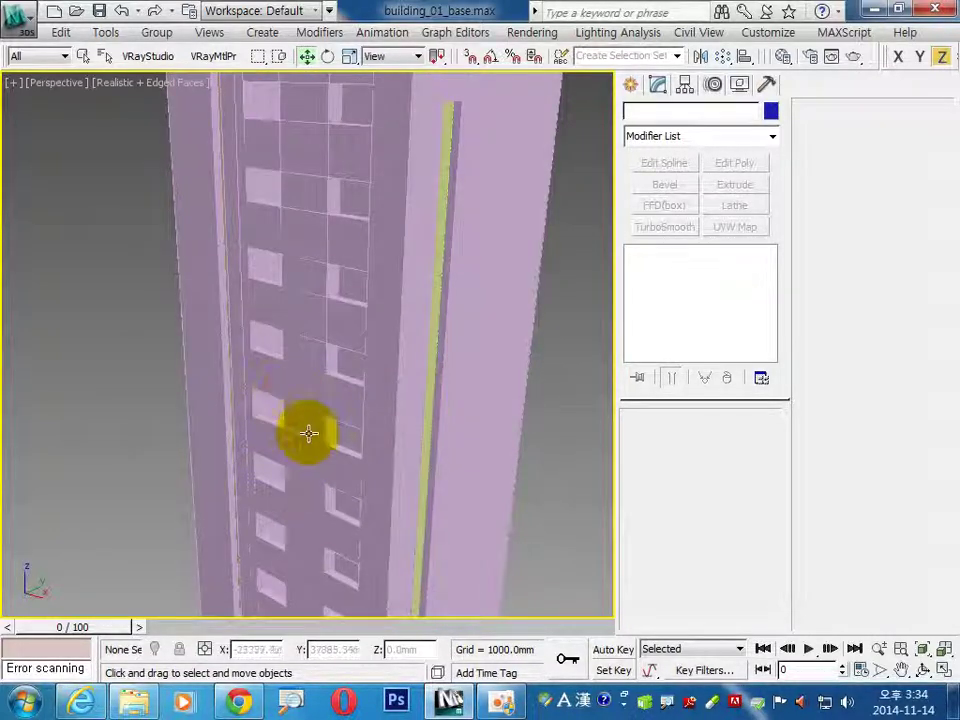
{"action": "scroll", "coordinate": [308, 431], "scroll_direction": "up", "scroll_amount": 3}
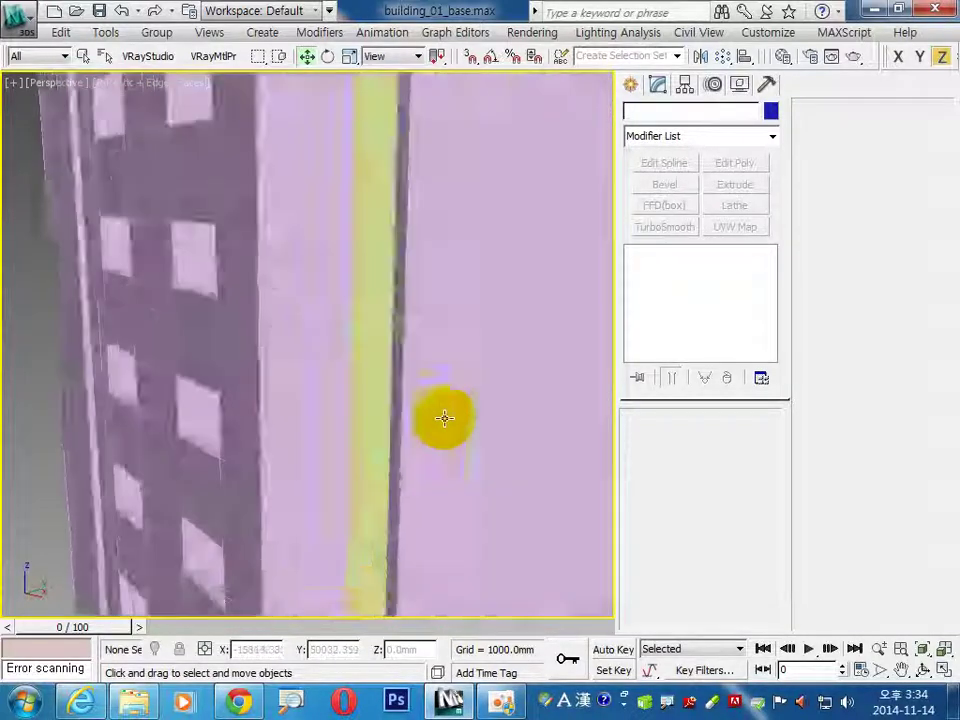
{"action": "mouse_move", "coordinate": [346, 500]}
{"action": "middle_mouse_down", "text": "alt"}
{"action": "mouse_move", "coordinate": [364, 429]}
{"action": "mouse_move", "coordinate": [326, 403]}
{"action": "middle_mouse_up", "text": "alt"}
{"action": "scroll", "coordinate": [355, 421], "scroll_direction": "down", "scroll_amount": 5}
{"action": "left_click", "coordinate": [306, 404]}
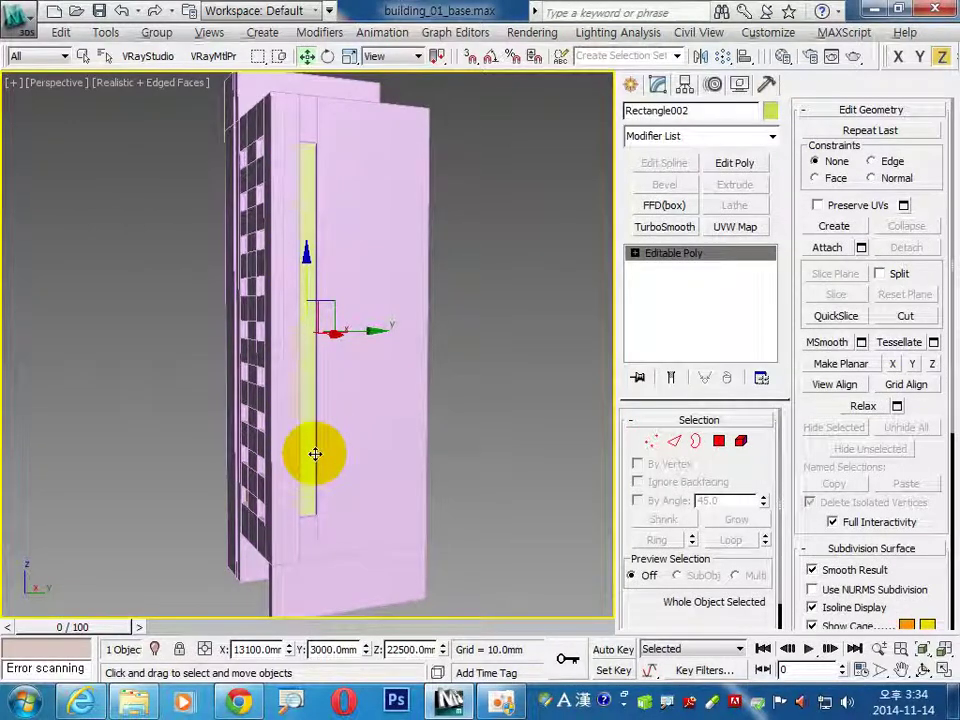
Isolate Rectangle002 and select its front face in Polygon mode
{"action": "key", "text": "alt+q"}
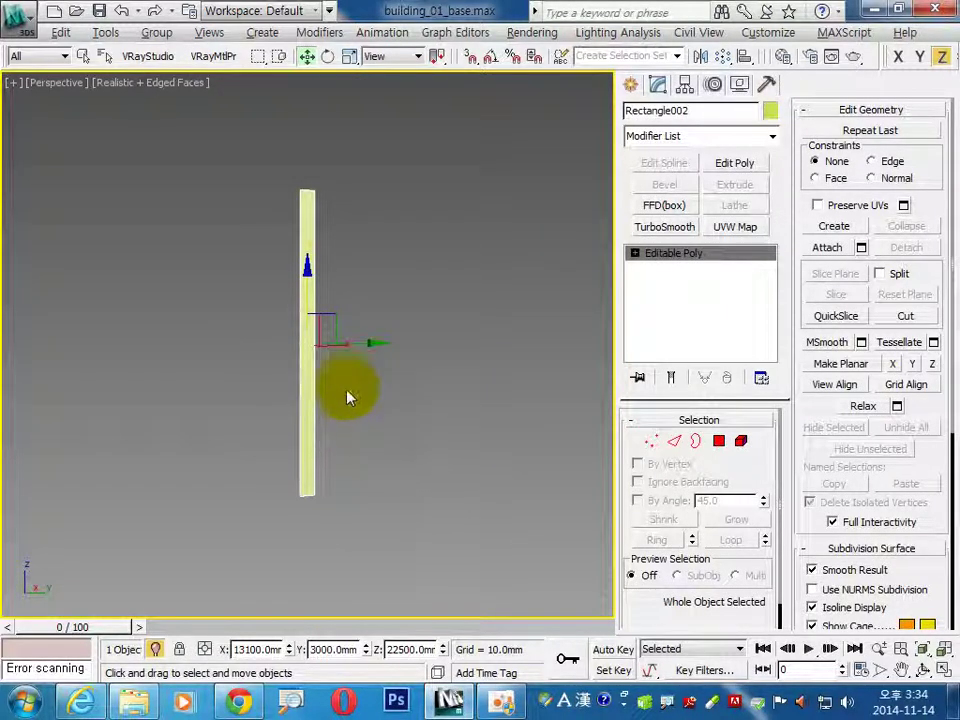
{"action": "left_click", "coordinate": [674, 440]}
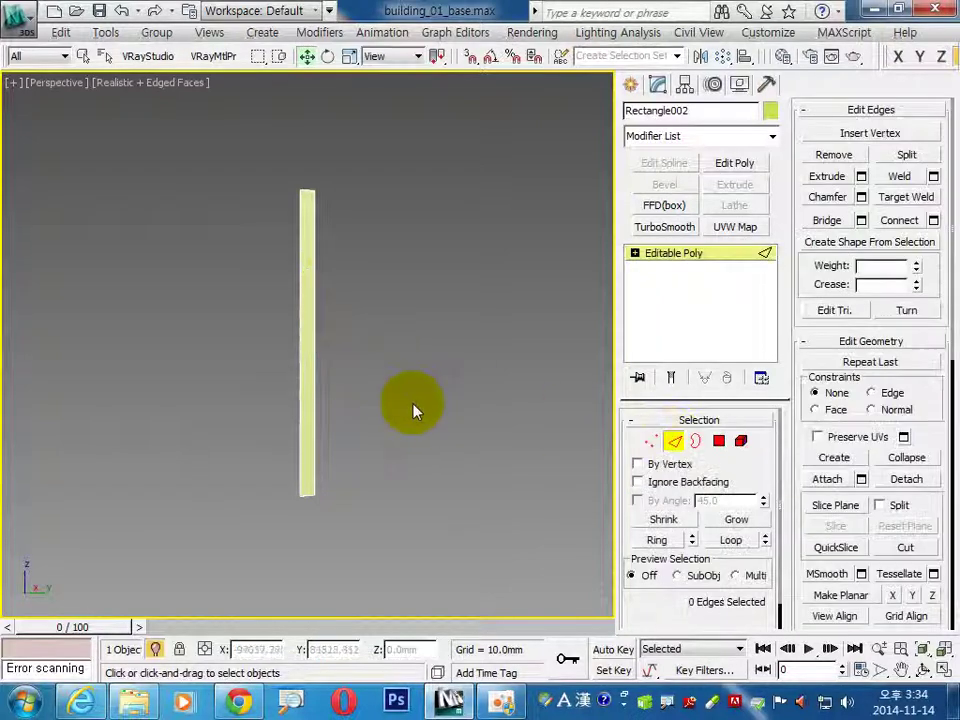
{"action": "left_click", "coordinate": [719, 441]}
{"action": "left_click", "coordinate": [307, 322]}
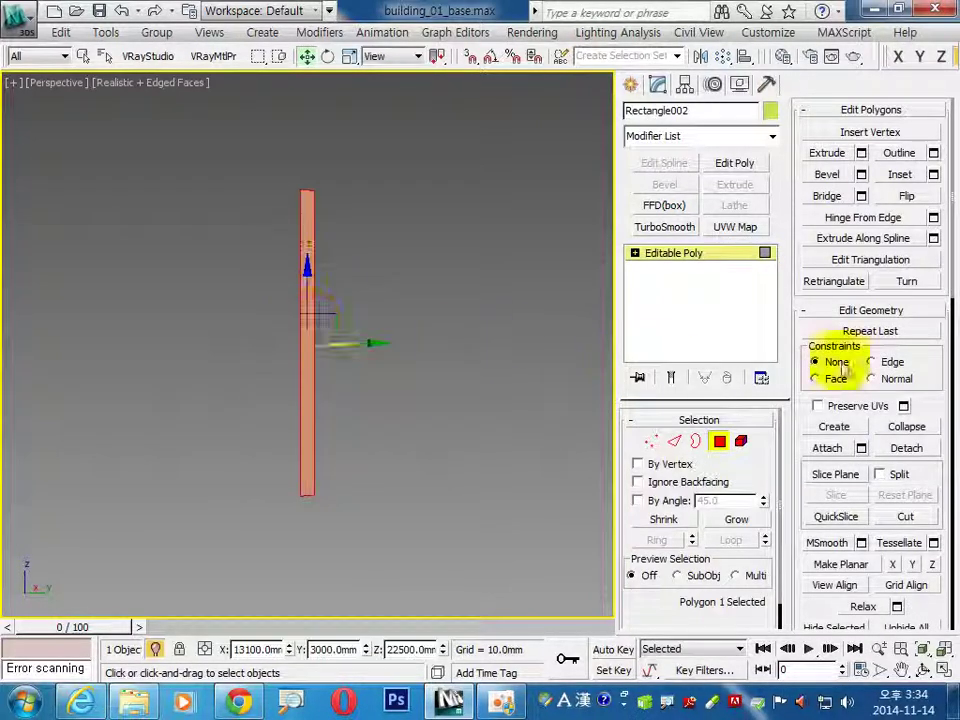
Inset the front face 1.0mm, then extrude it with a height of -100
{"action": "left_click", "coordinate": [933, 174]}
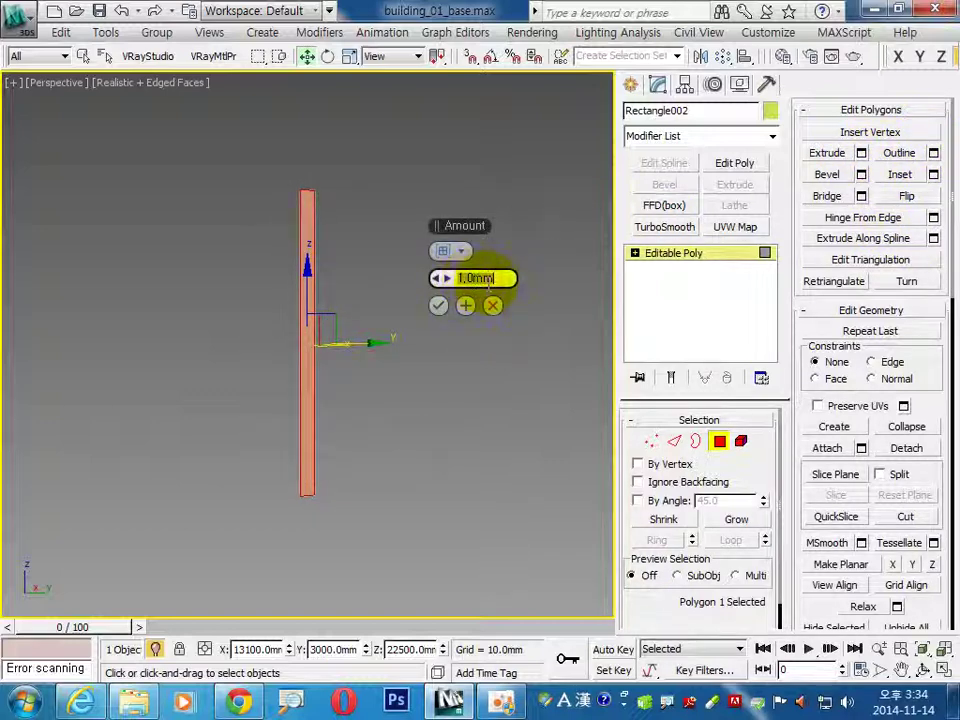
{"action": "left_click", "coordinate": [438, 305]}
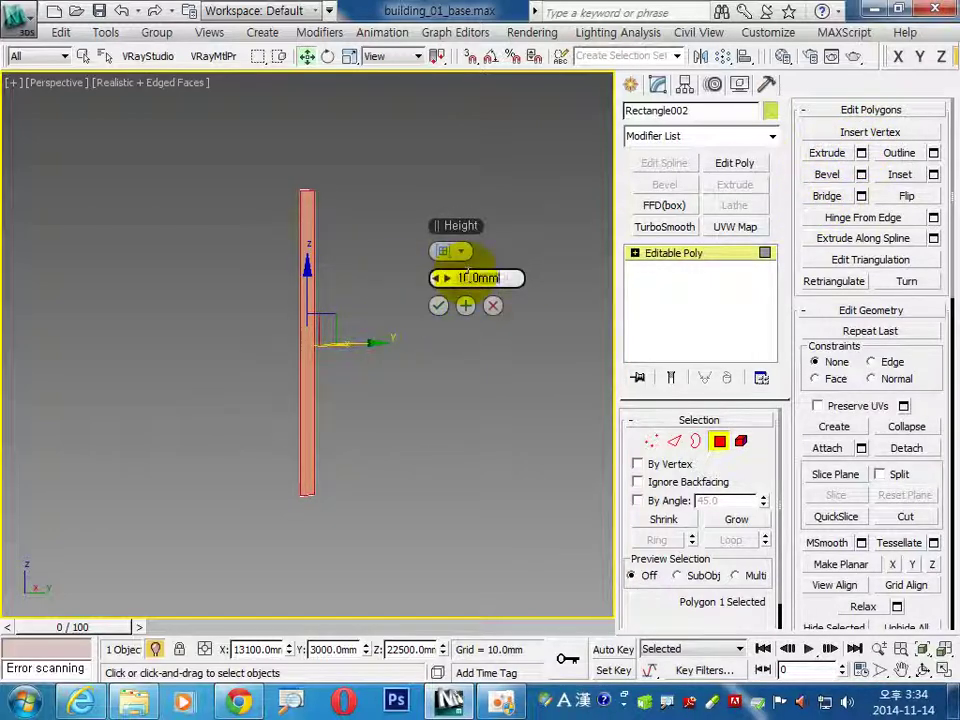
{"action": "type", "text": "-10"}
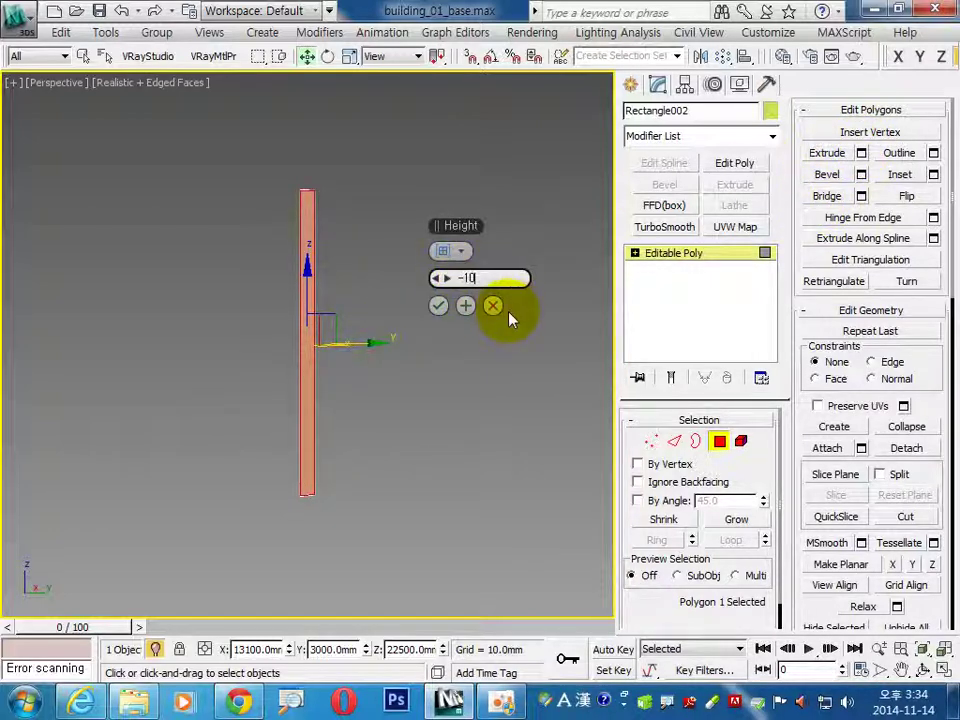
{"action": "type", "text": "0"}
{"action": "key", "text": "Return"}
{"action": "left_click", "coordinate": [438, 305]}
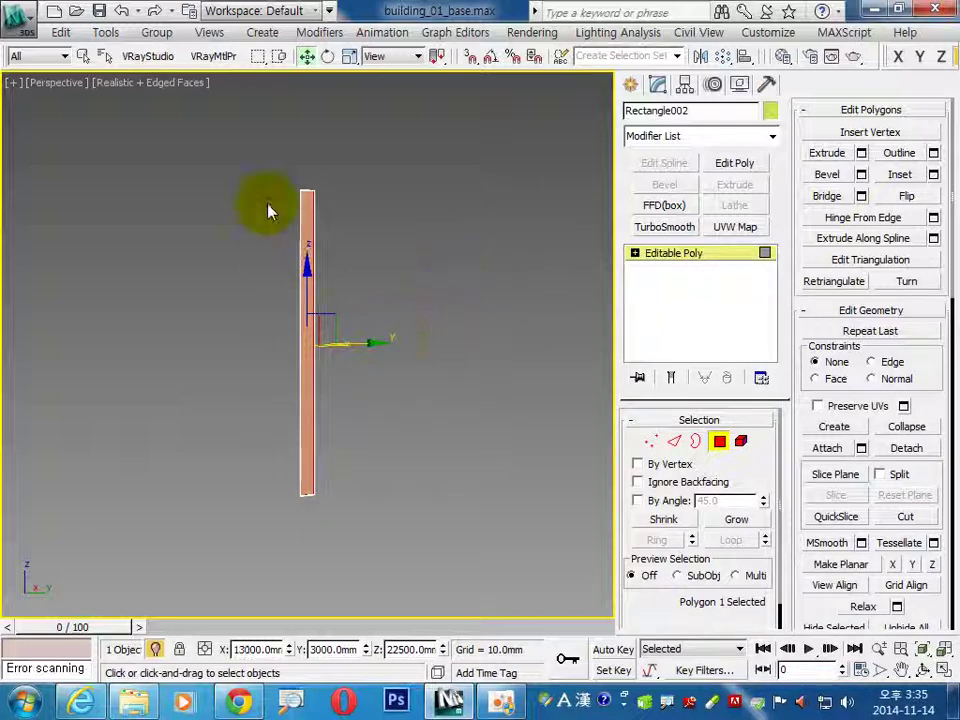
{"action": "scroll", "coordinate": [311, 225], "scroll_direction": "up", "scroll_amount": 5}
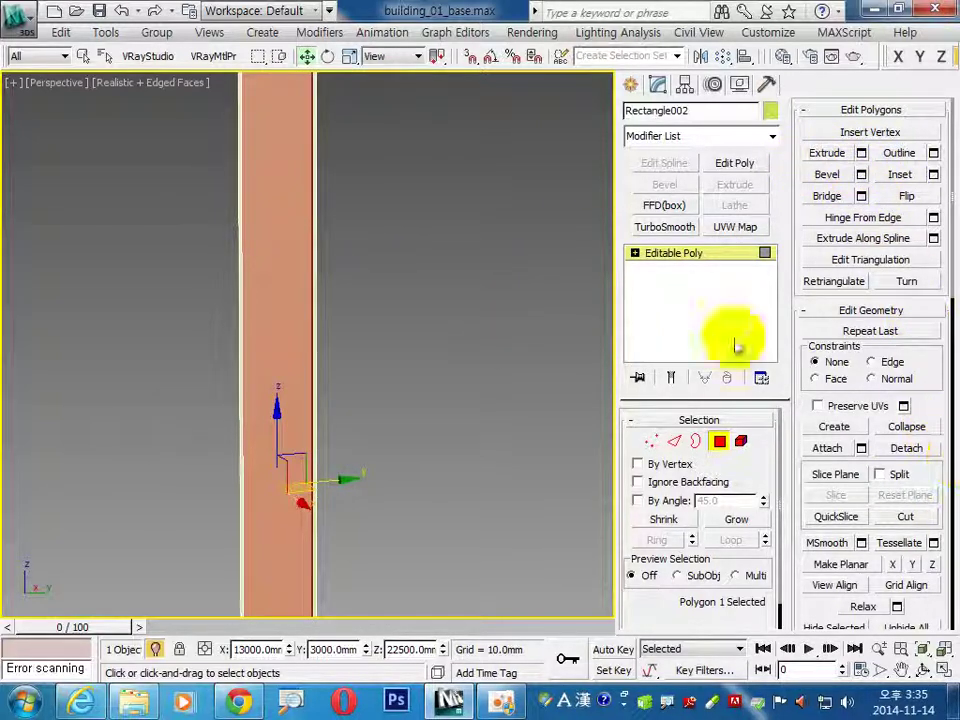
{"action": "left_click", "coordinate": [718, 111]}
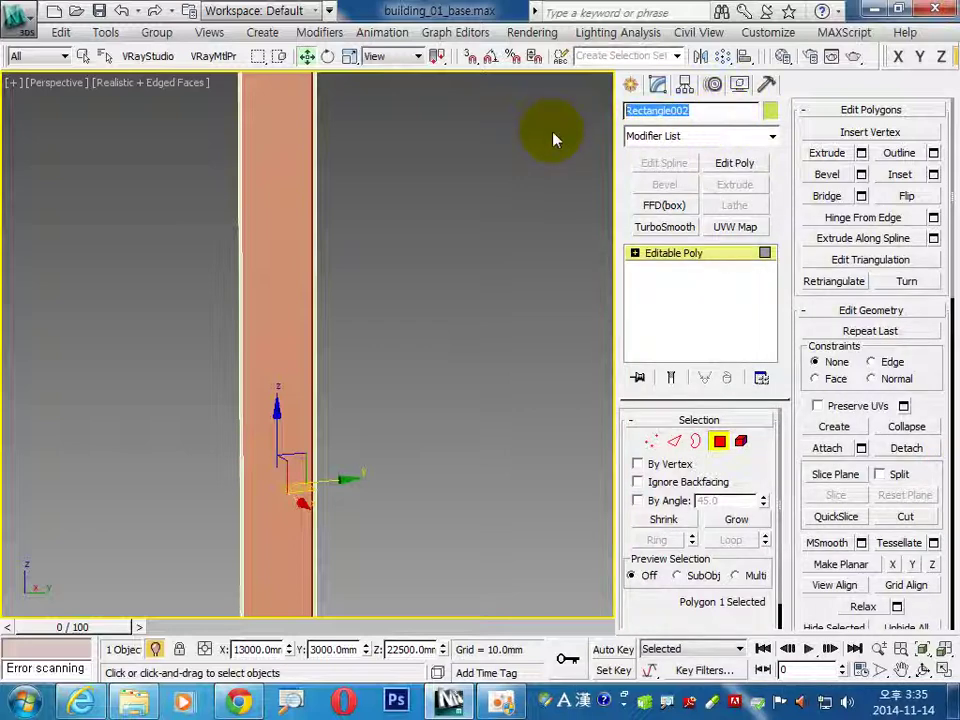
Rename the strip f_01 and detach its recessed face as f_02
{"action": "type", "text": "F-01"}
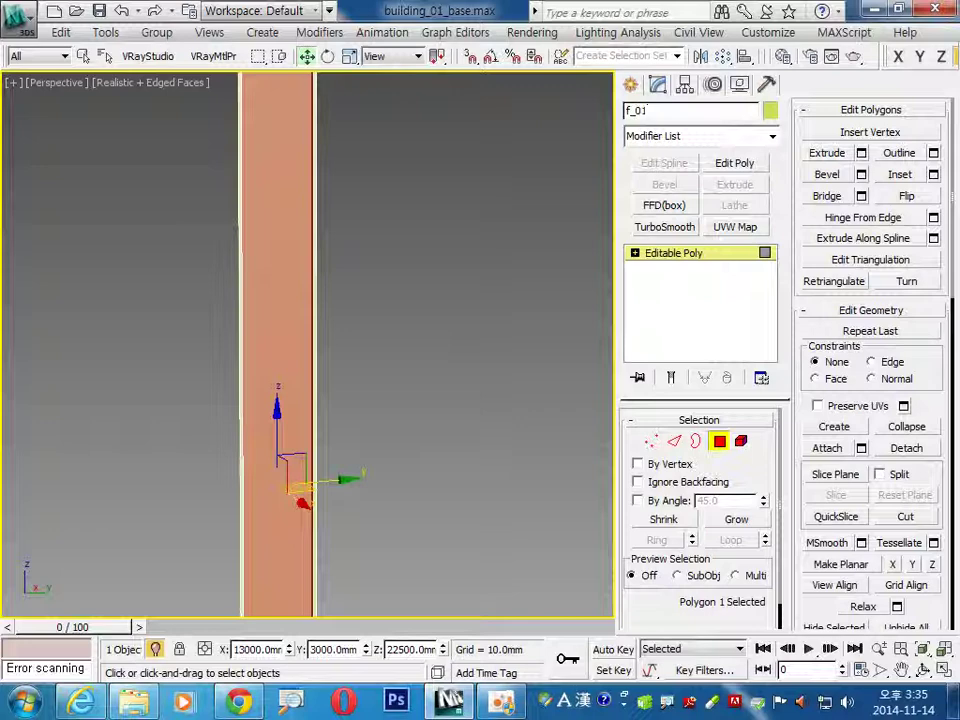
{"action": "left_click", "coordinate": [906, 448]}
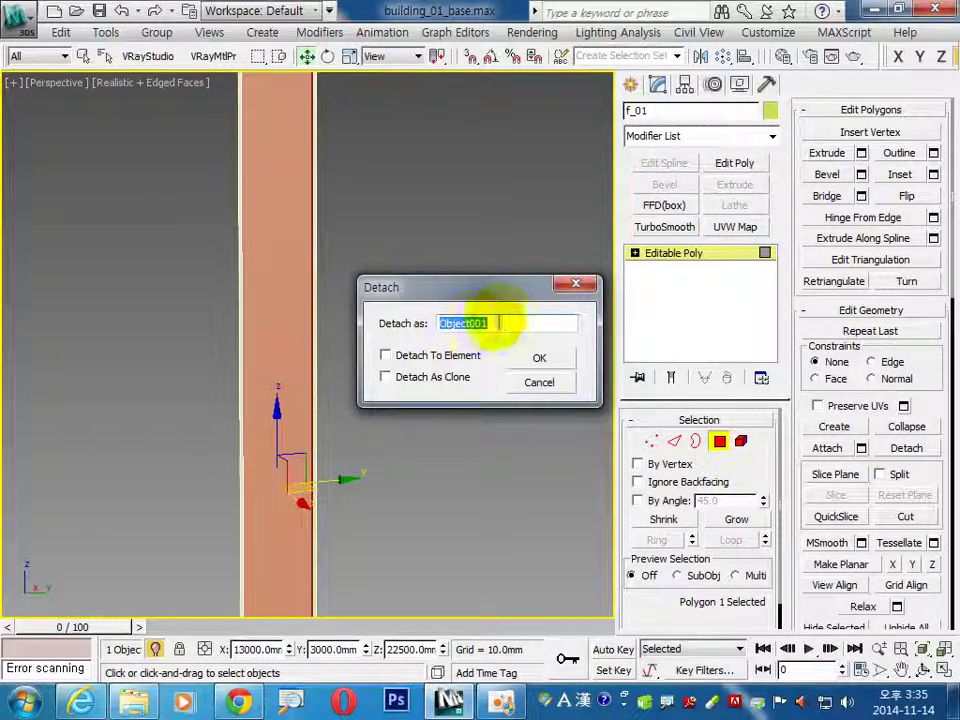
{"action": "type", "text": "f_02"}
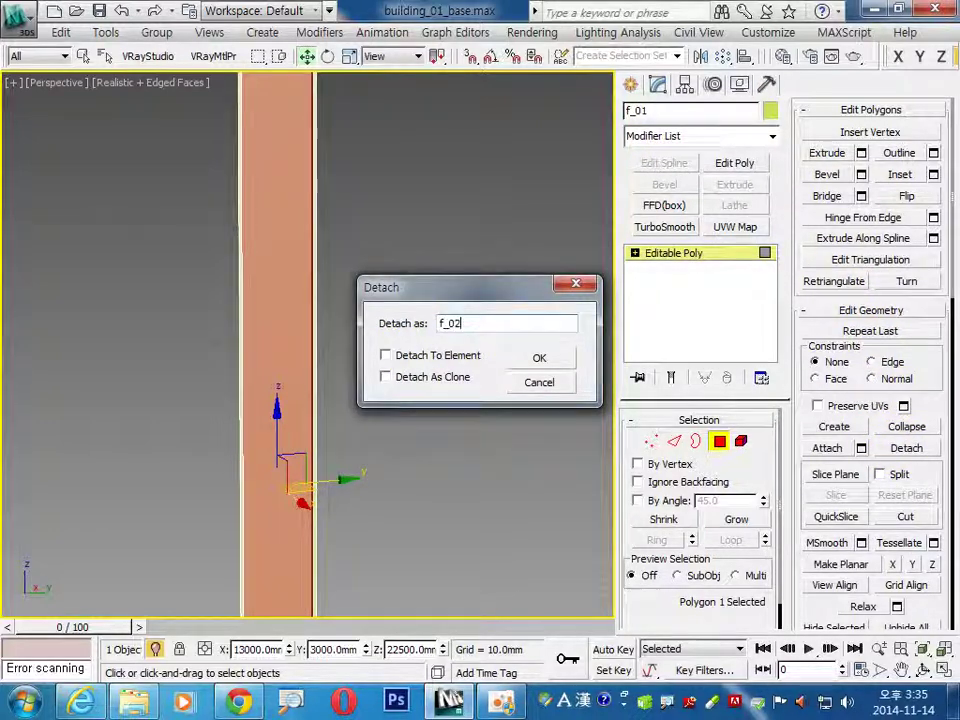
{"action": "key", "text": "Return"}
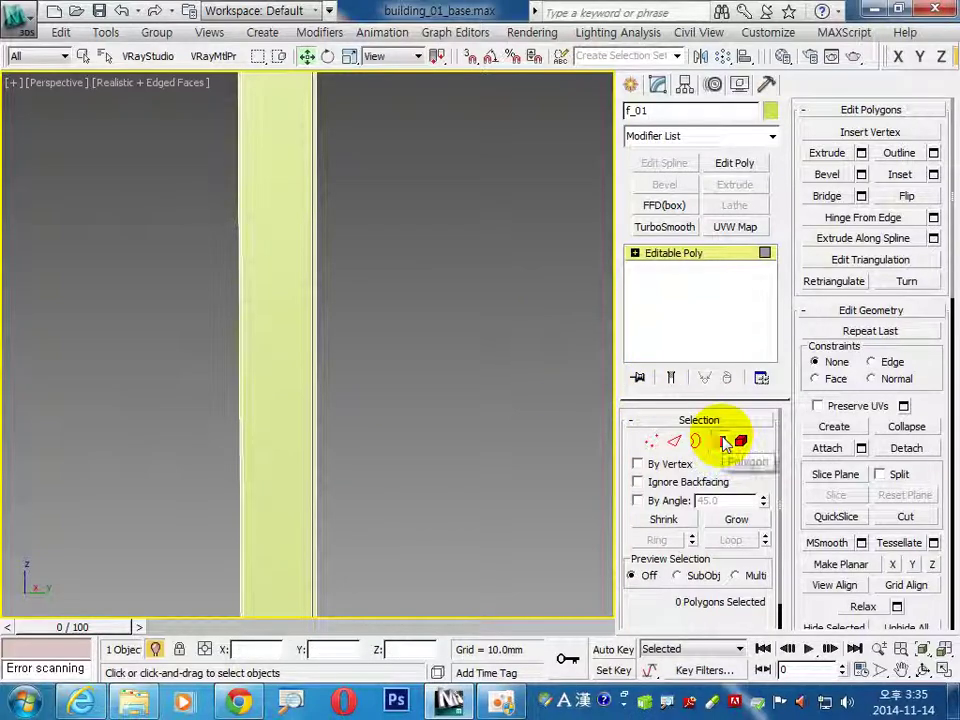
Give f_01 a blue object colour and select the detached f_02 panel
{"action": "left_click", "coordinate": [721, 441]}
{"action": "left_click", "coordinate": [770, 110]}
{"action": "left_click", "coordinate": [462, 215]}
{"action": "left_click", "coordinate": [478, 364]}
{"action": "left_click", "coordinate": [274, 484]}
{"action": "left_click", "coordinate": [490, 484]}
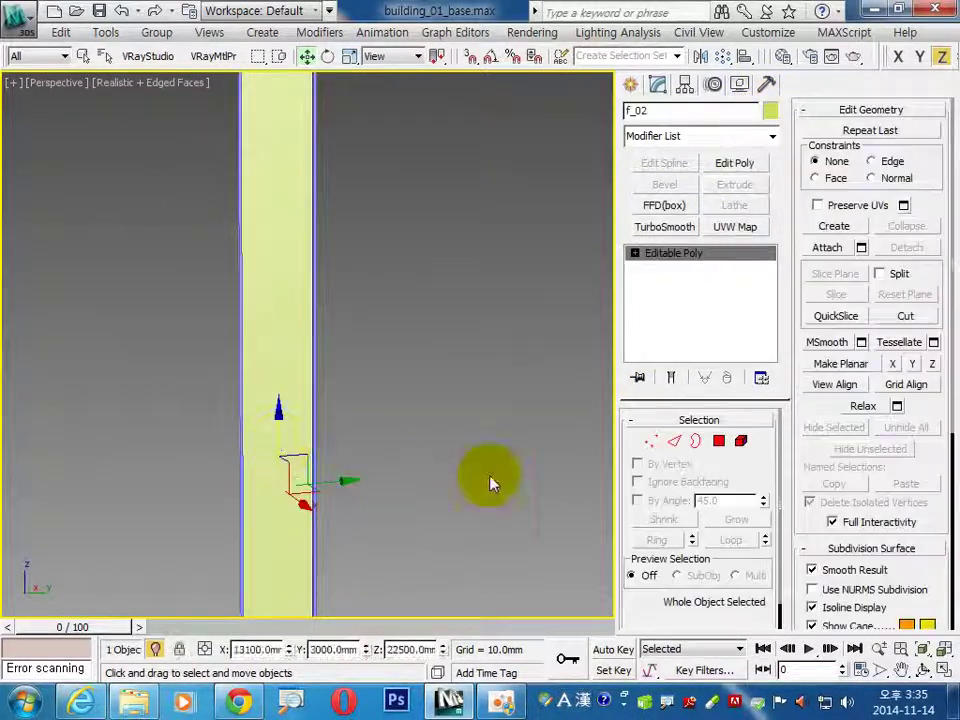
Isolate f_02 and select its two long side edges in Edge mode
{"action": "key", "text": "z"}
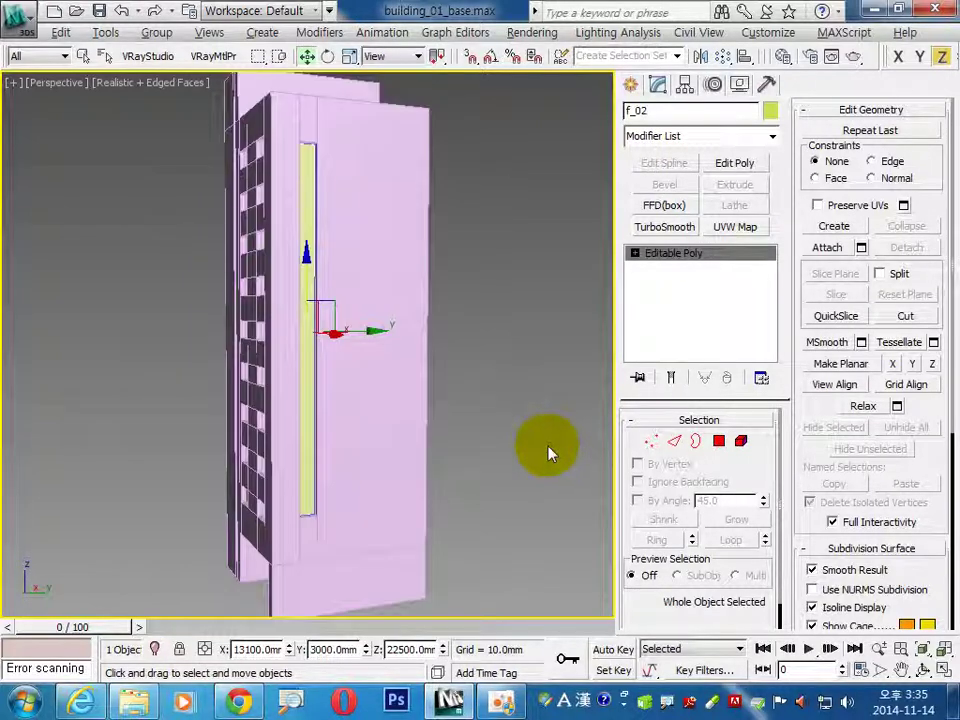
{"action": "key", "text": "alt+q"}
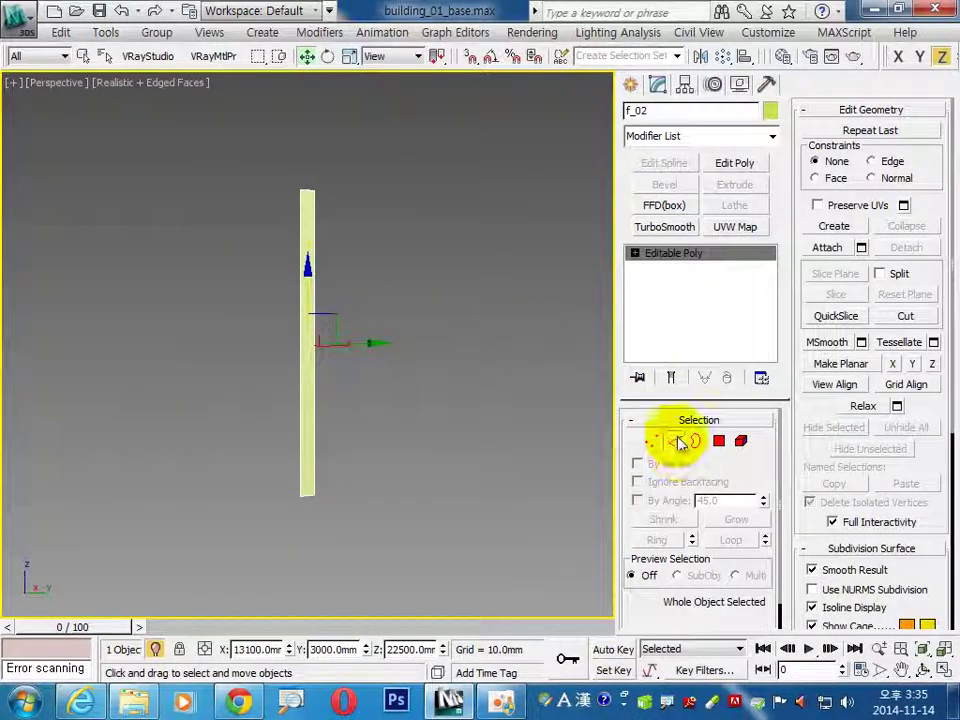
{"action": "left_click", "coordinate": [676, 441]}
{"action": "left_click", "coordinate": [334, 312]}
{"action": "middle_click_drag", "start_coordinate": [364, 321], "coordinate": [380, 337]}
{"action": "scroll", "coordinate": [381, 337], "scroll_direction": "up", "scroll_amount": 3}
{"action": "middle_click_drag", "start_coordinate": [467, 368], "coordinate": [456, 304]}
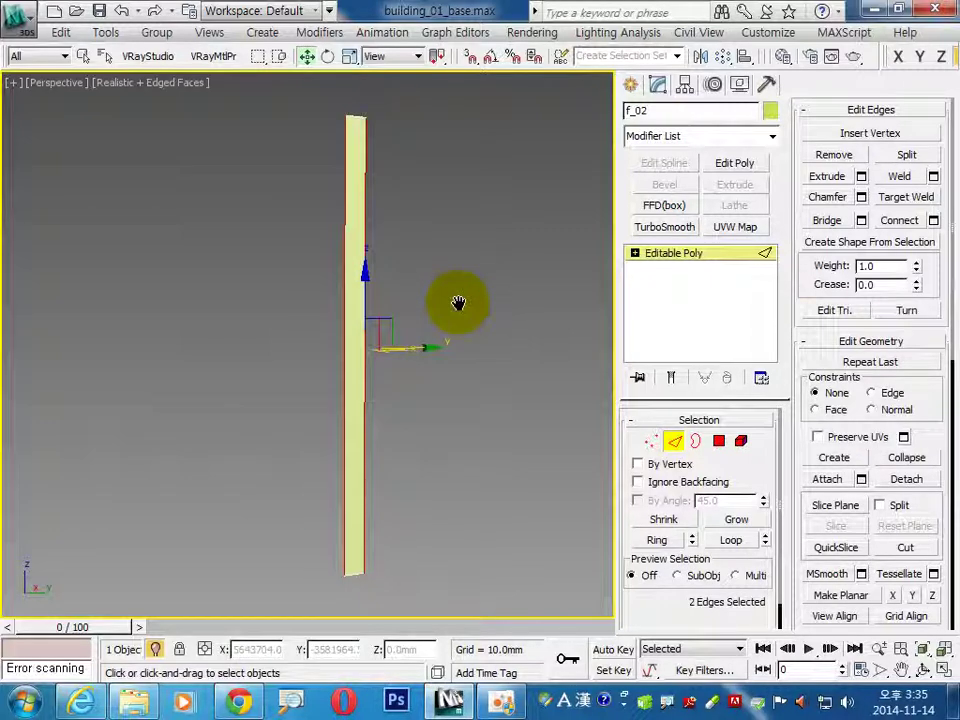
Connect the two edges with 7 segments, checking against the reference facade photo
{"action": "left_click", "coordinate": [933, 221]}
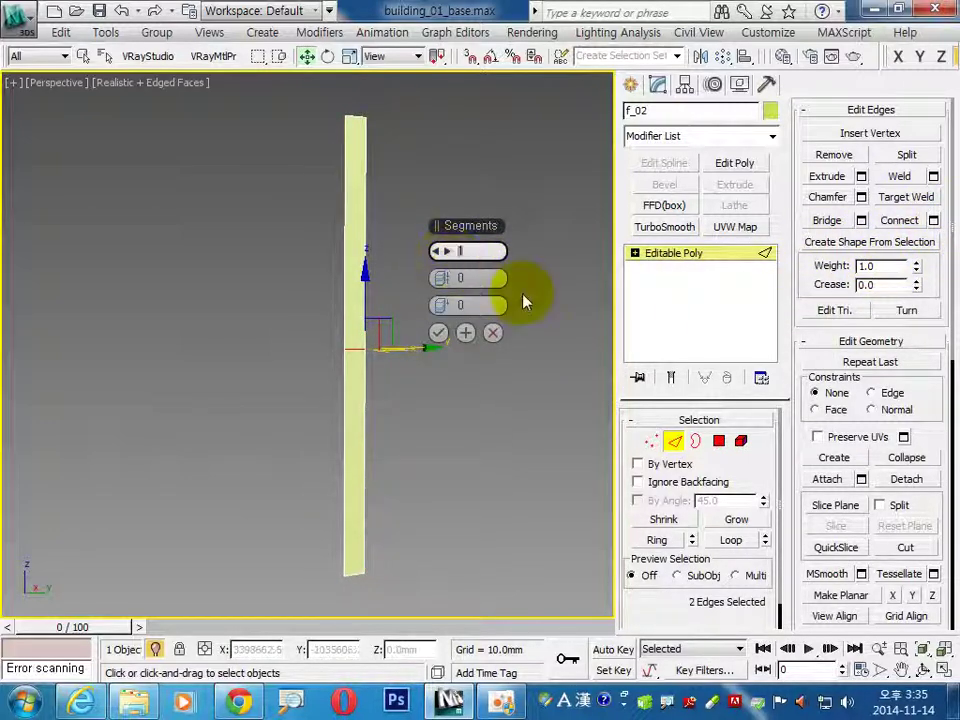
{"action": "type", "text": "7"}
{"action": "key", "text": "Return"}
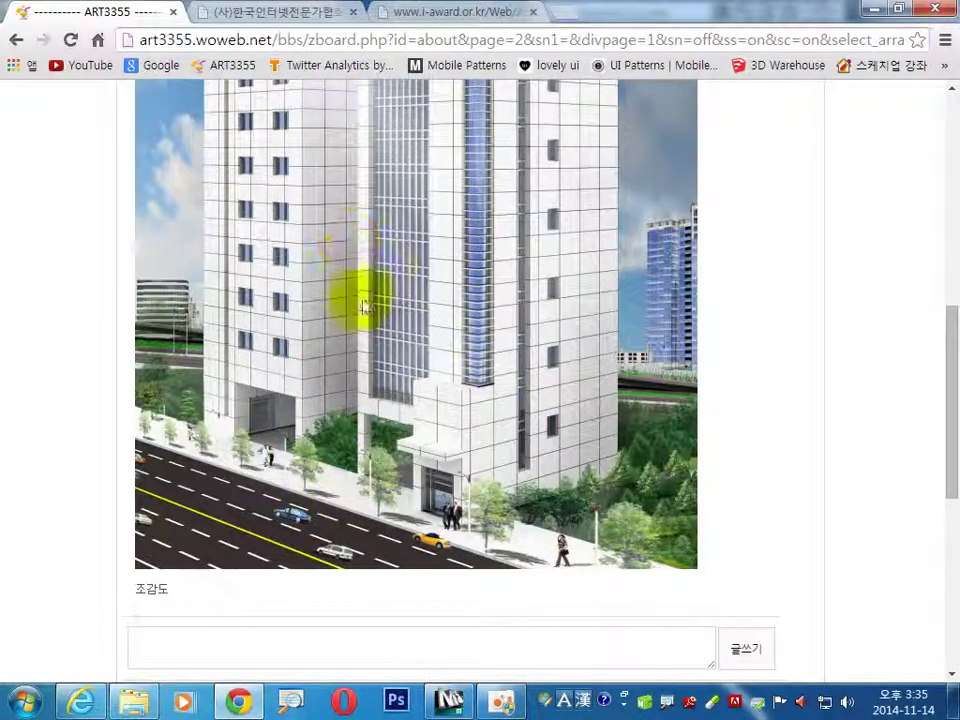
{"action": "left_click", "coordinate": [450, 700]}
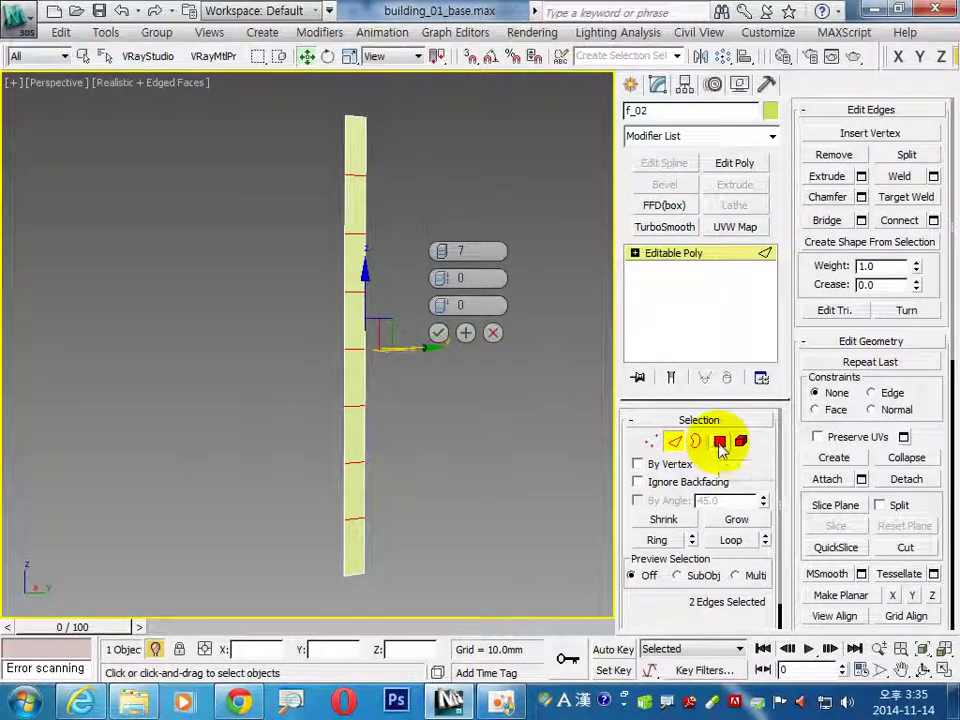
Reapply the Connect on f_02's long edges with 7 segments
{"action": "left_click", "coordinate": [720, 442]}
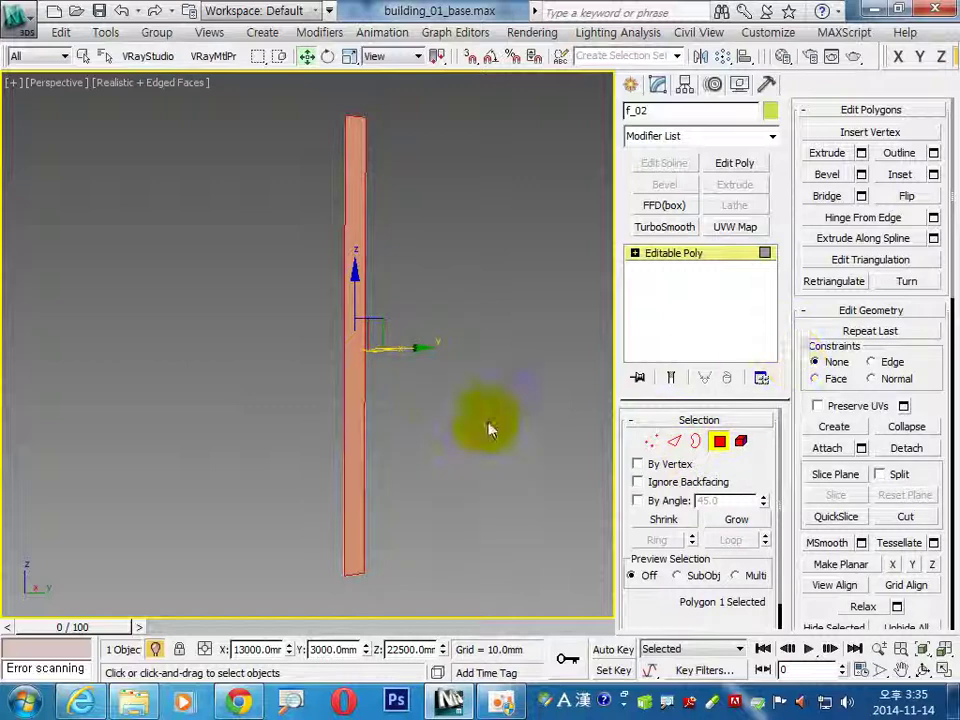
{"action": "left_click", "coordinate": [674, 441]}
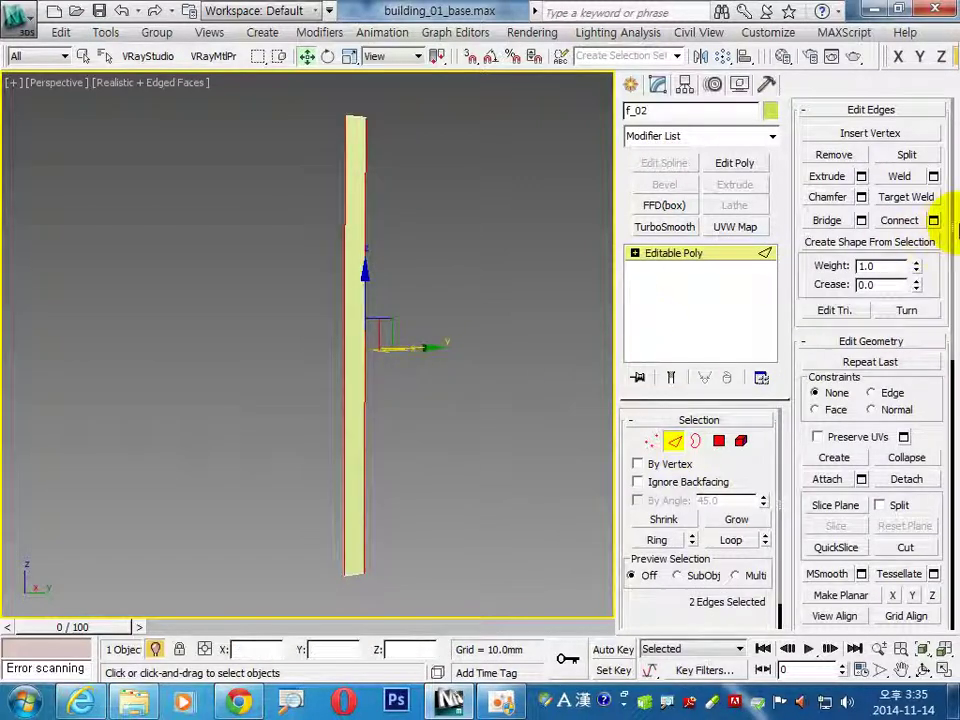
{"action": "left_click", "coordinate": [933, 220]}
{"action": "left_click_drag", "start_coordinate": [463, 250], "coordinate": [473, 250]}
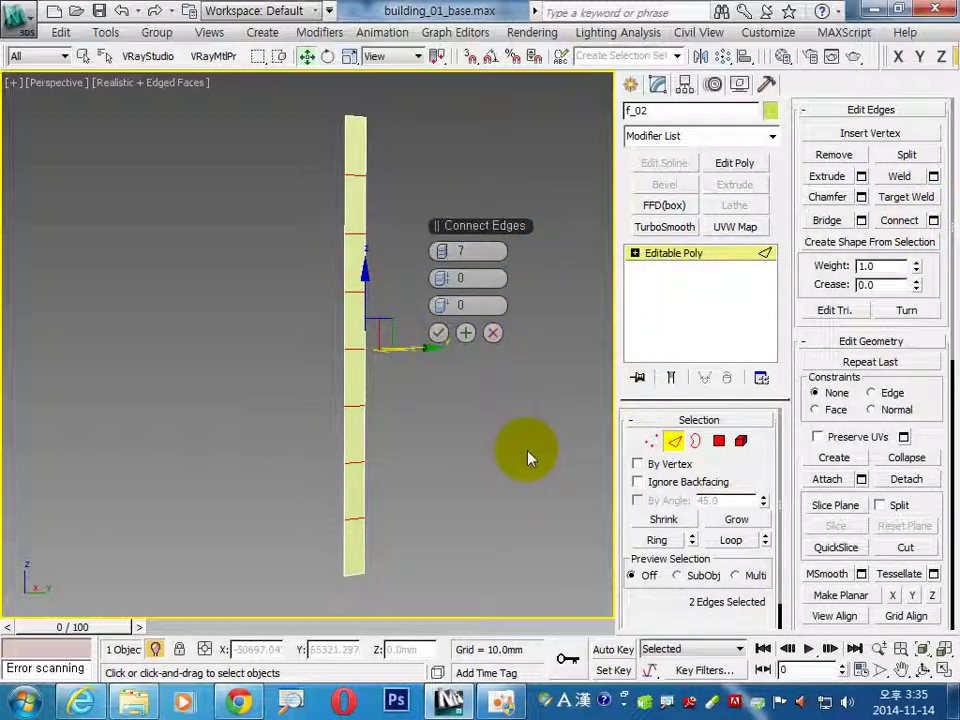
{"action": "left_click", "coordinate": [439, 333]}
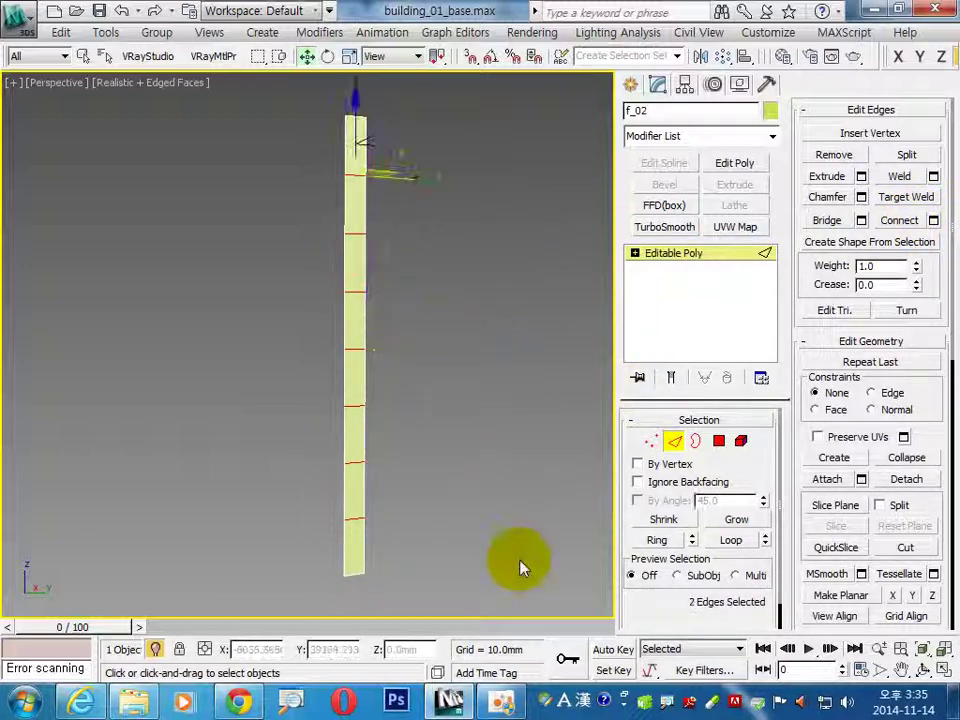
Inset the eight panel faces 50mm By Polygon and extrude them inward
{"action": "left_click", "coordinate": [719, 441]}
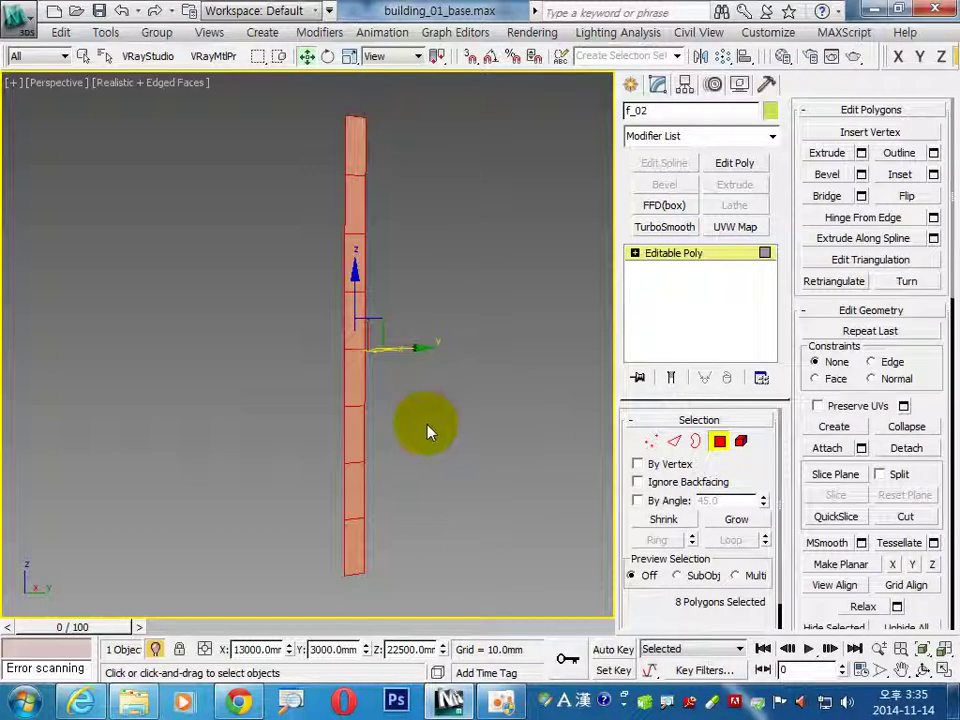
{"action": "left_click", "coordinate": [933, 174]}
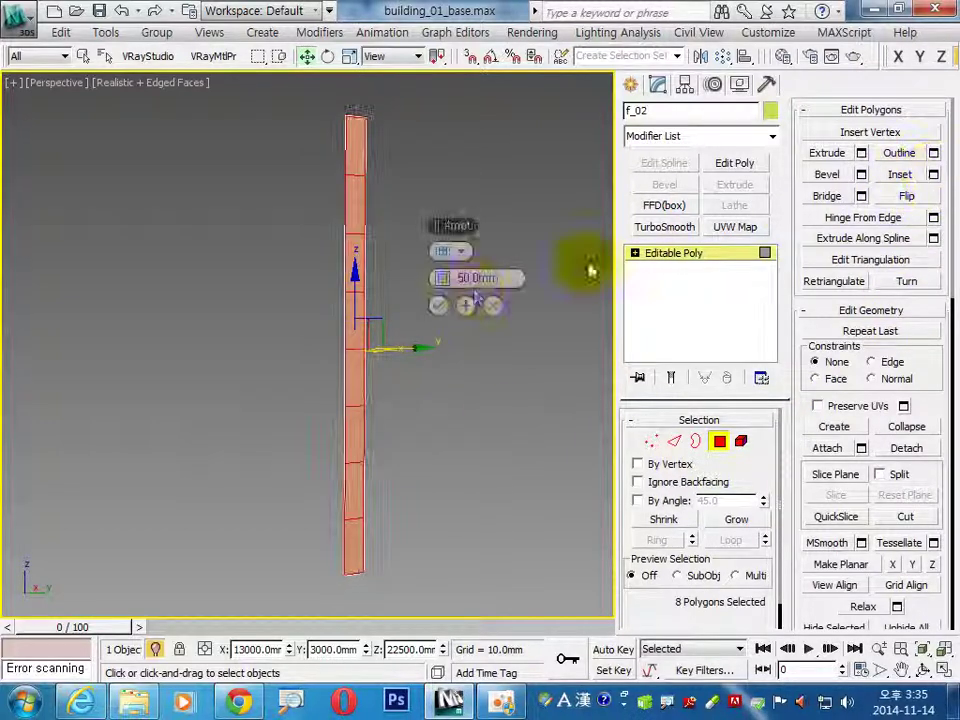
{"action": "left_click", "coordinate": [462, 252]}
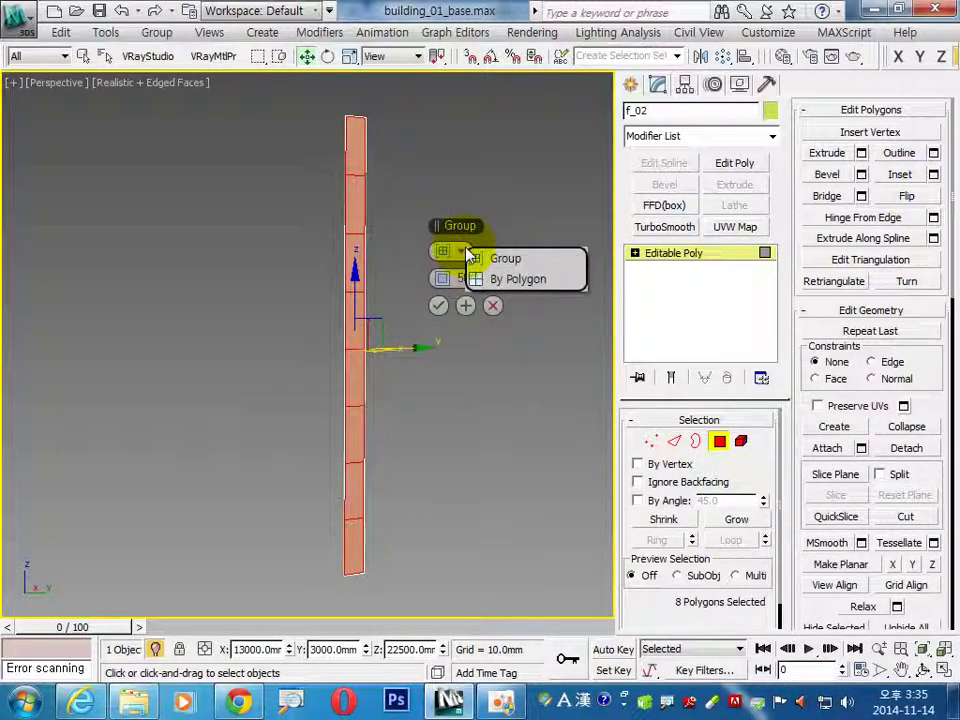
{"action": "left_click", "coordinate": [510, 280]}
{"action": "left_click", "coordinate": [438, 305]}
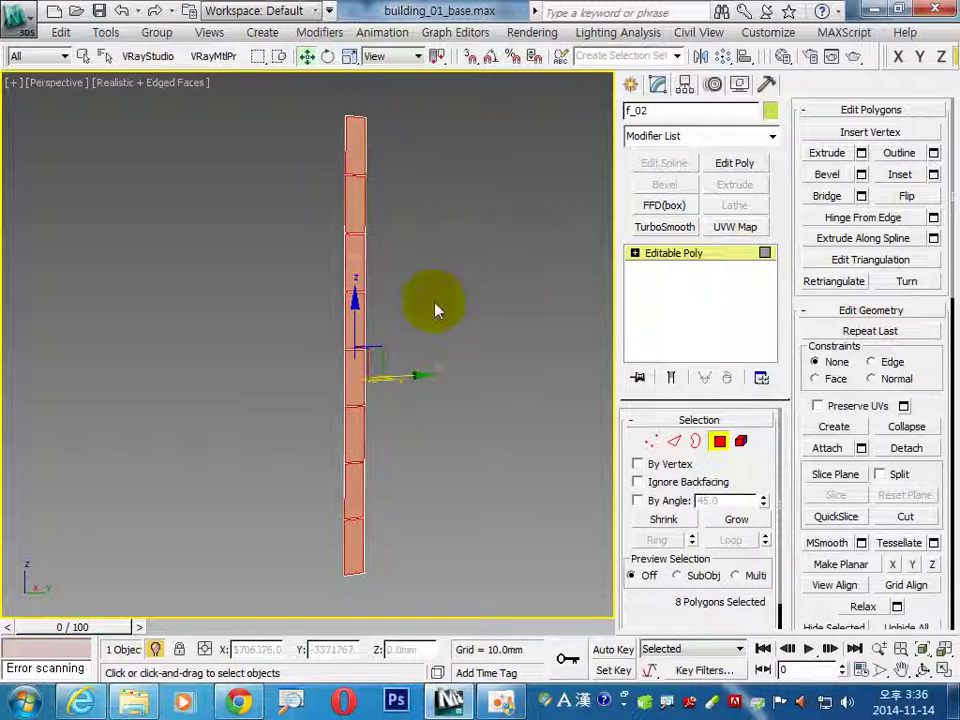
{"action": "left_click", "coordinate": [861, 152]}
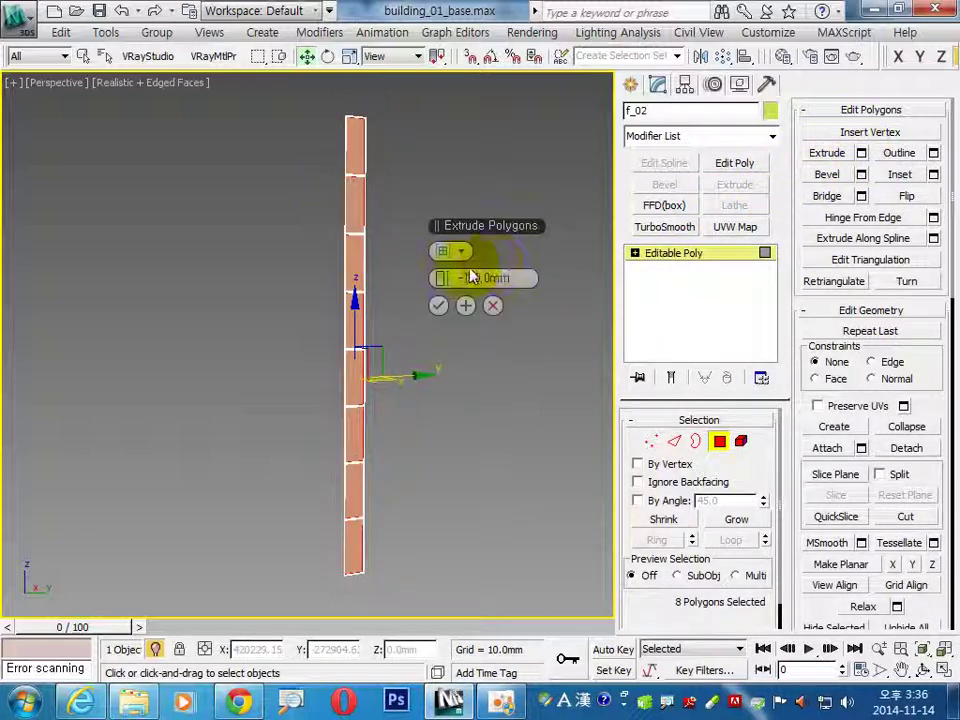
{"action": "left_click", "coordinate": [438, 305]}
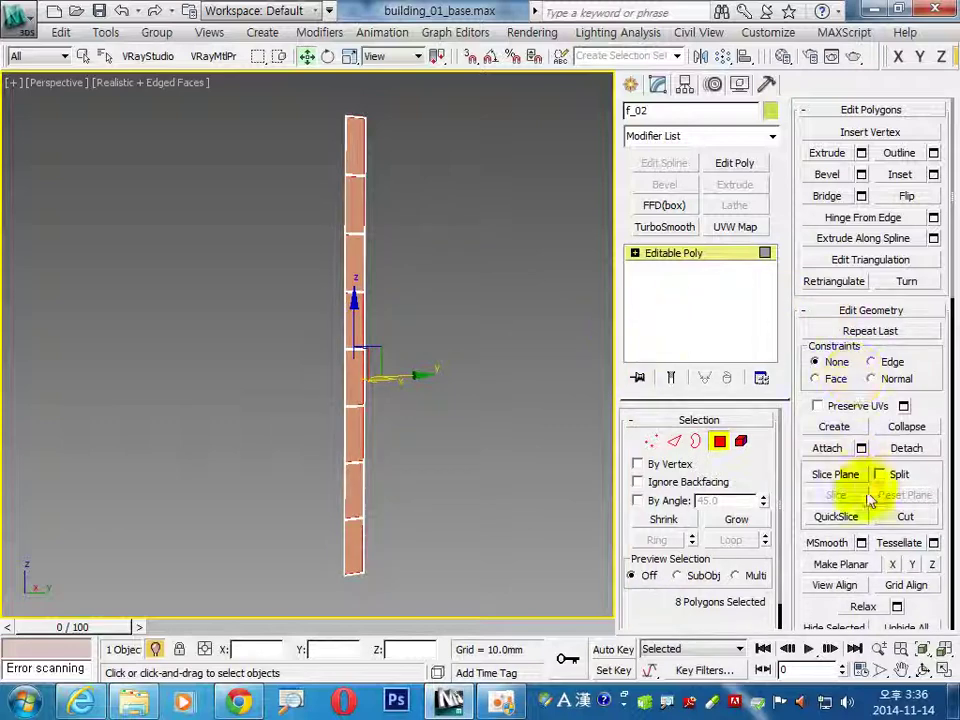
Detach the eight recessed panels as a new object named g_01
{"action": "left_click", "coordinate": [906, 448]}
{"action": "type", "text": "g_01"}
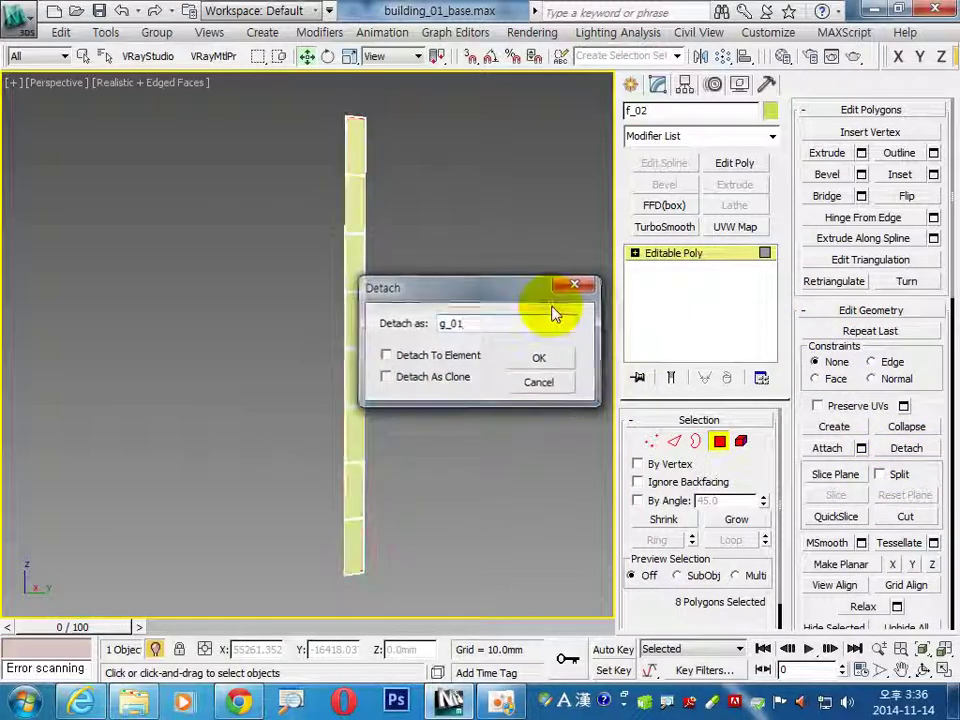
{"action": "key", "text": "Return"}
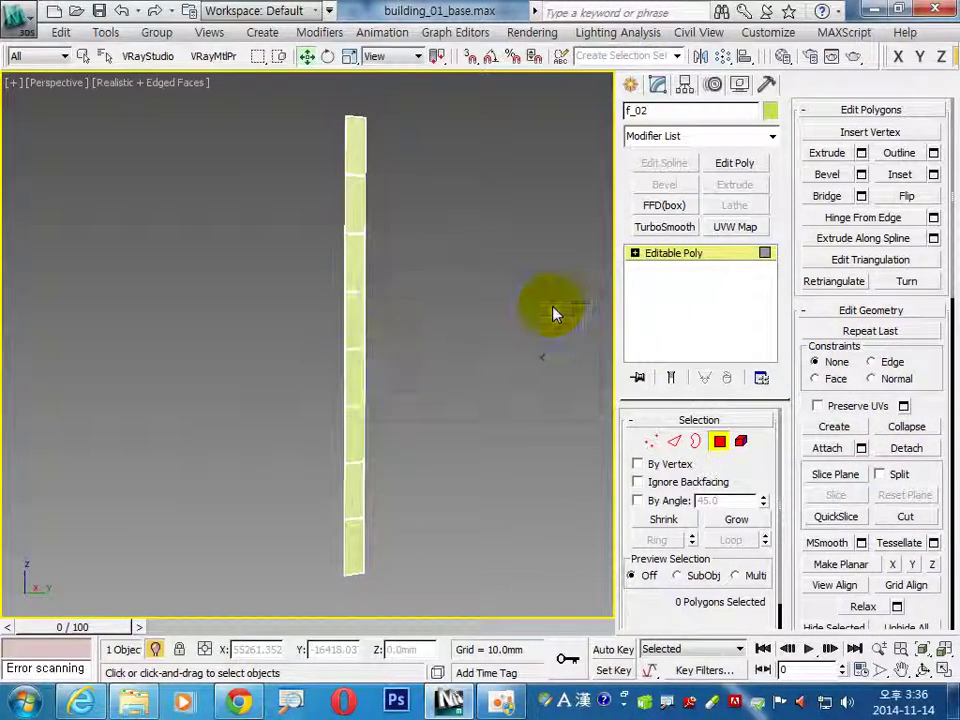
End isolation and give the detached g_01 panel strip a purple object colour
{"action": "left_click", "coordinate": [717, 441]}
{"action": "left_click", "coordinate": [471, 476]}
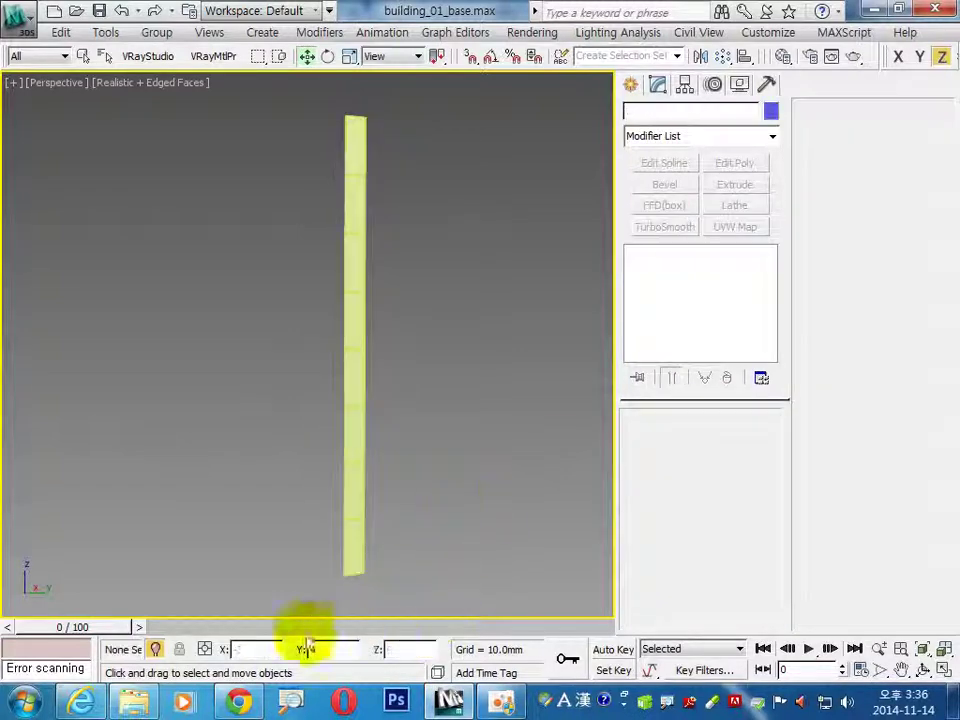
{"action": "left_click", "coordinate": [155, 649]}
{"action": "middle_click_drag", "start_coordinate": [363, 541], "coordinate": [306, 482], "text": "alt"}
{"action": "scroll", "coordinate": [315, 476], "scroll_direction": "up", "scroll_amount": 5}
{"action": "left_click", "coordinate": [345, 462]}
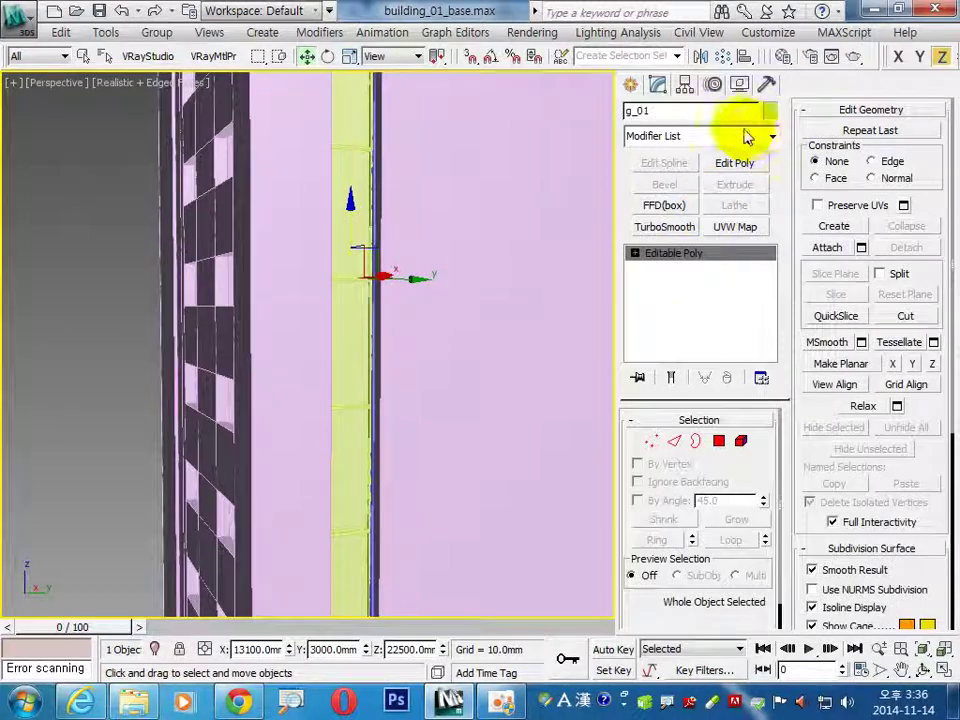
{"action": "left_click", "coordinate": [770, 111]}
{"action": "left_click", "coordinate": [502, 250]}
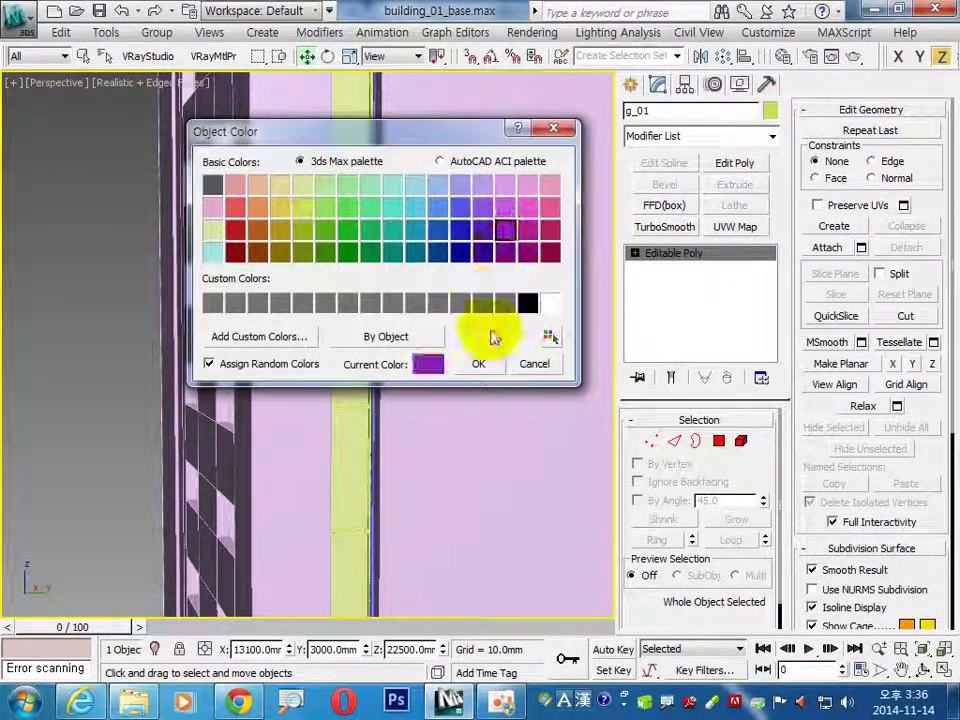
{"action": "left_click", "coordinate": [476, 360]}
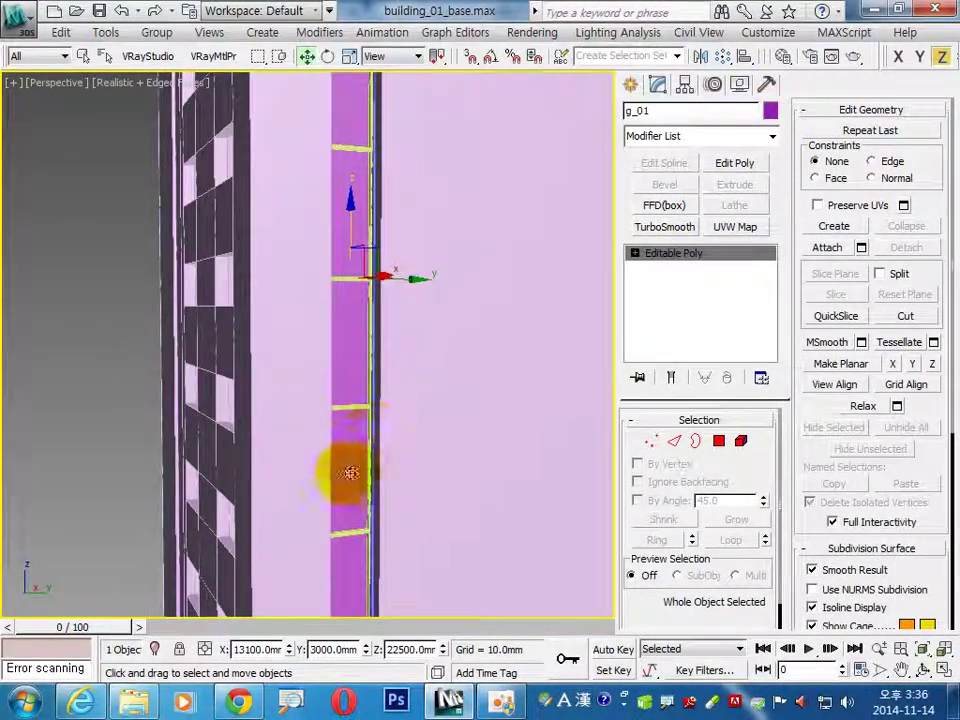
Select the Rectangle001 strip on the window grid and isolate it
{"action": "middle_click_drag", "start_coordinate": [349, 471], "coordinate": [381, 428], "text": "alt"}
{"action": "mouse_move", "coordinate": [338, 490]}
{"action": "middle_mouse_down", "text": "alt"}
{"action": "mouse_move", "coordinate": [372, 501]}
{"action": "mouse_move", "coordinate": [242, 495]}
{"action": "mouse_move", "coordinate": [404, 372]}
{"action": "middle_mouse_up", "text": "alt"}
{"action": "key", "text": "z"}
{"action": "left_click", "coordinate": [229, 499]}
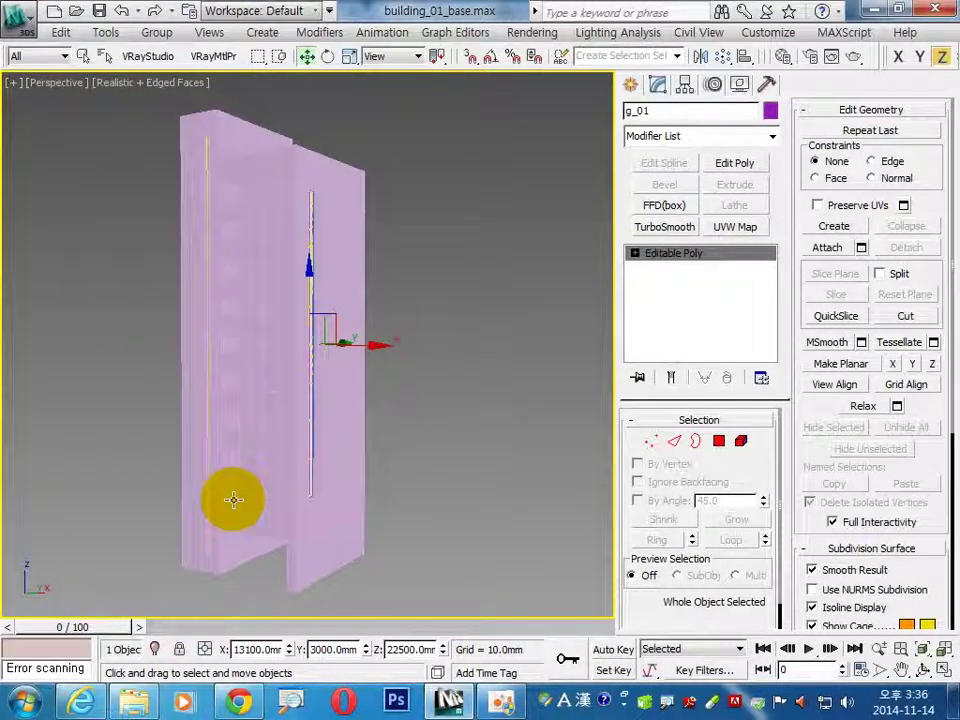
{"action": "mouse_move", "coordinate": [230, 531]}
{"action": "middle_mouse_down", "text": "alt"}
{"action": "mouse_move", "coordinate": [289, 519]}
{"action": "mouse_move", "coordinate": [201, 521]}
{"action": "middle_mouse_up", "text": "alt"}
{"action": "left_click", "coordinate": [202, 526]}
{"action": "scroll", "coordinate": [208, 471], "scroll_direction": "up", "scroll_amount": 3}
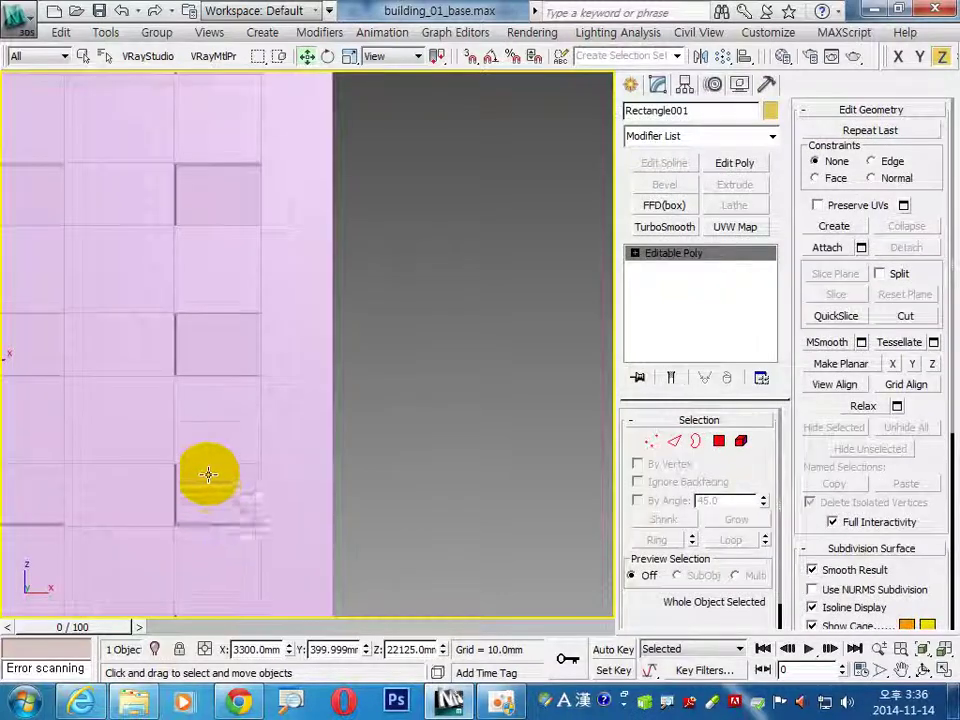
{"action": "scroll", "coordinate": [456, 381], "scroll_direction": "up", "scroll_amount": 3}
{"action": "scroll", "coordinate": [275, 310], "scroll_direction": "up", "scroll_amount": 2}
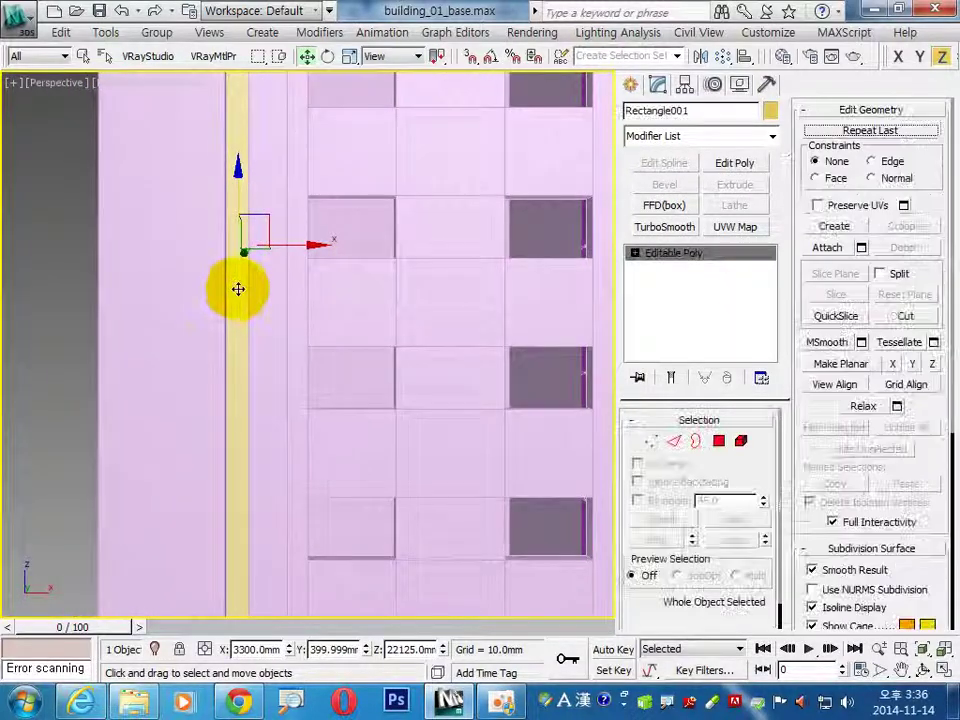
{"action": "key", "text": "alt+q"}
Compare with the reference building rendering, then enter Polygon mode on Rectangle001
{"action": "left_click", "coordinate": [238, 701]}
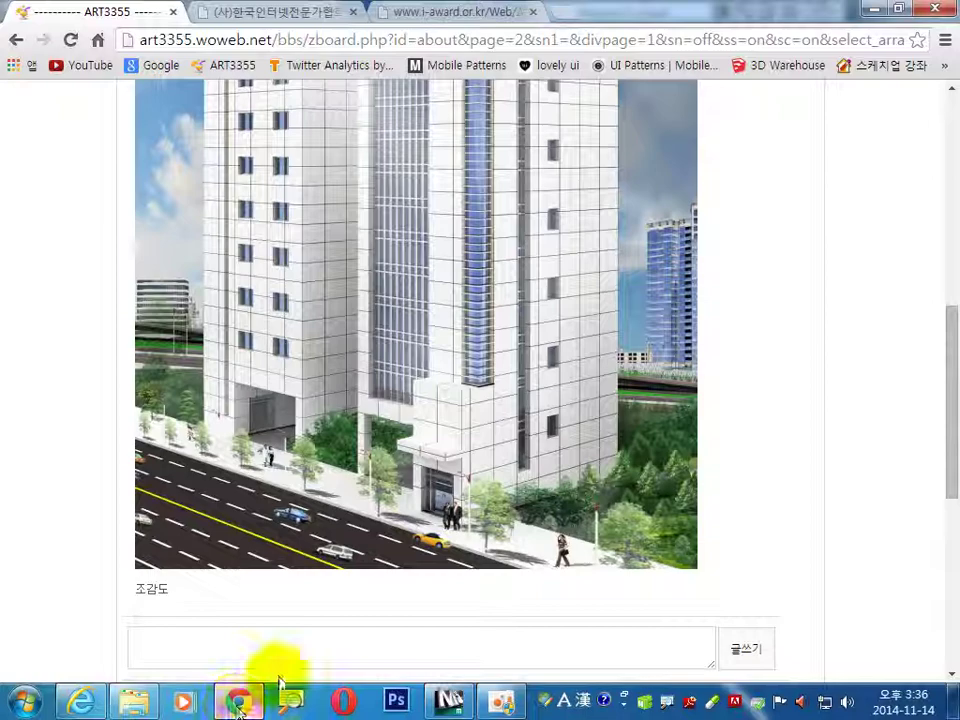
{"action": "left_click", "coordinate": [449, 700]}
{"action": "left_click", "coordinate": [719, 441]}
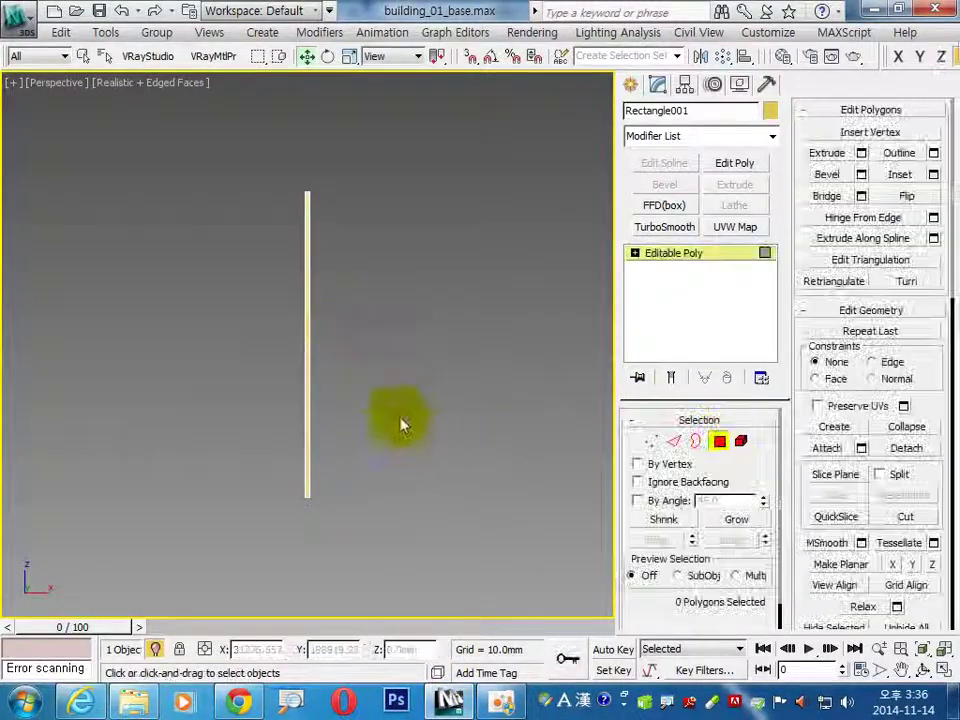
Inset the strip's face 50 mm and extrude it -100 mm
{"action": "left_click", "coordinate": [306, 381]}
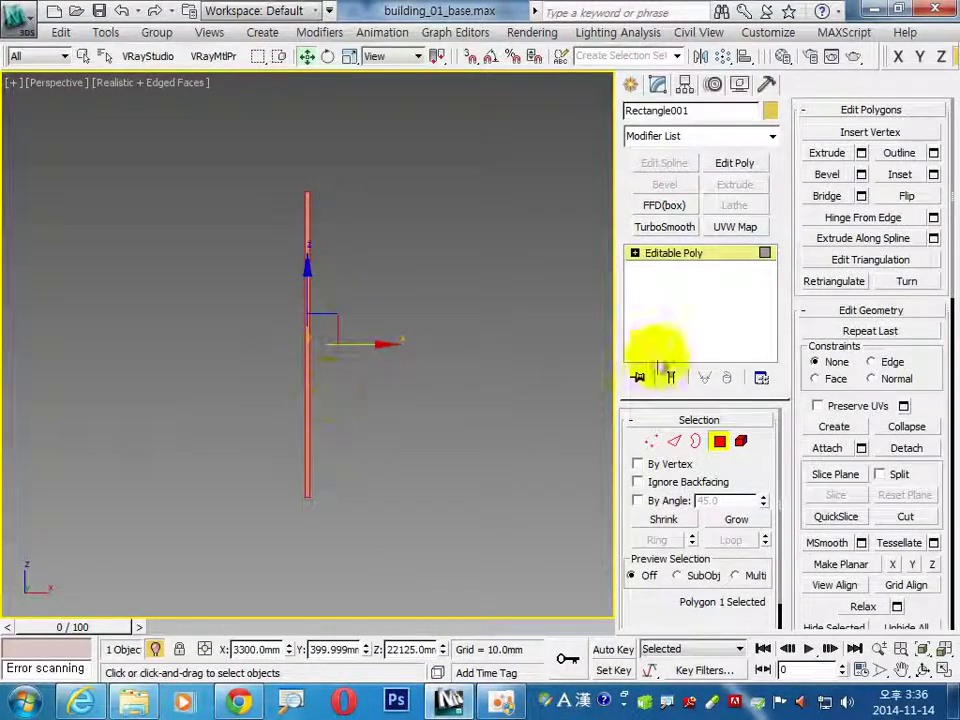
{"action": "left_click", "coordinate": [933, 174]}
{"action": "type", "text": "5."}
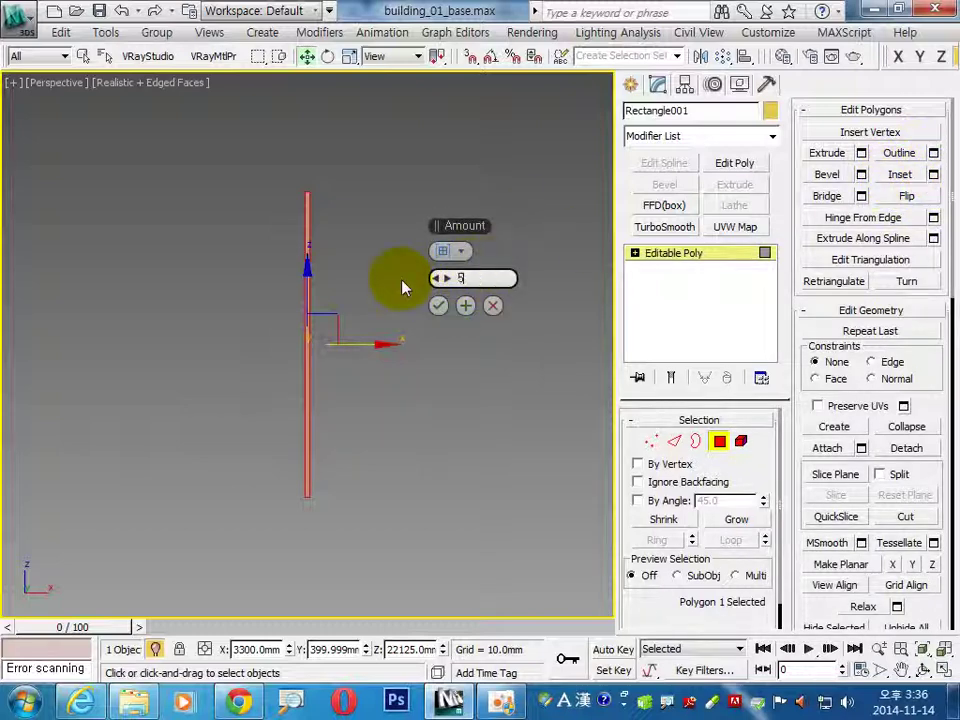
{"action": "type", "text": "0"}
{"action": "key", "text": "Return"}
{"action": "left_click", "coordinate": [438, 305]}
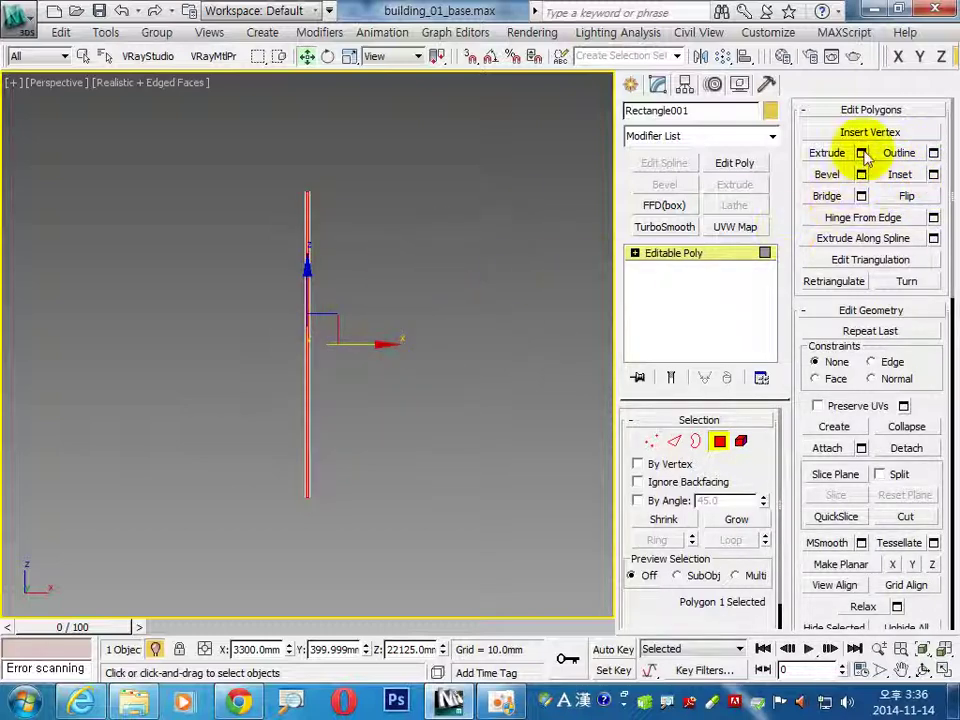
{"action": "left_click", "coordinate": [861, 152]}
{"action": "type", "text": "-100"}
{"action": "key", "text": "Return"}
{"action": "left_click", "coordinate": [438, 307]}
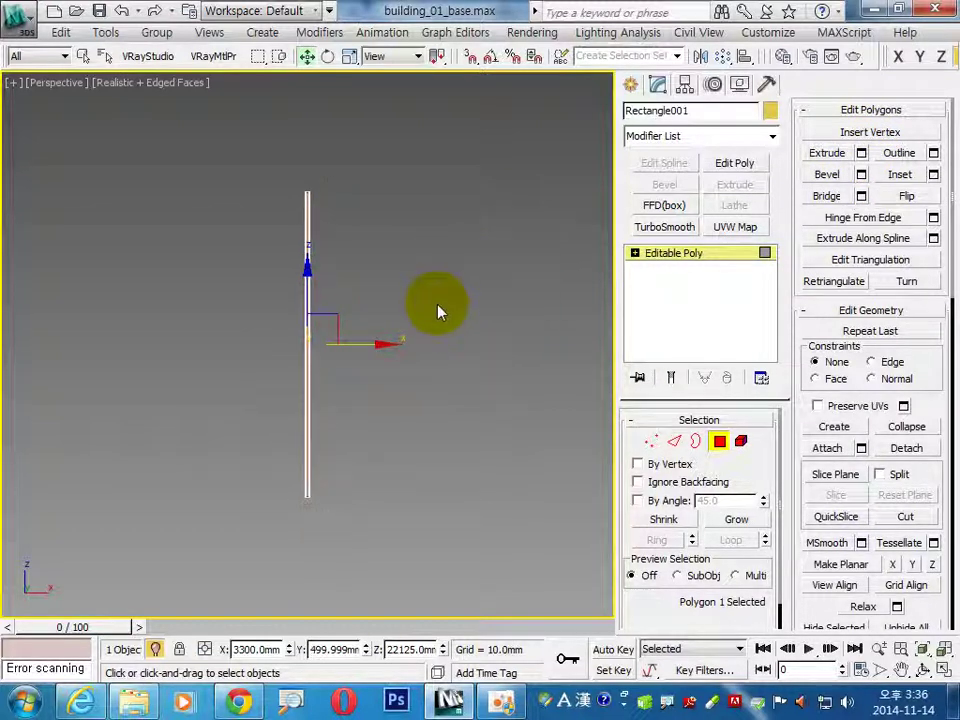
{"action": "middle_click_drag", "start_coordinate": [327, 487], "coordinate": [354, 476]}
{"action": "scroll", "coordinate": [354, 476], "scroll_direction": "up", "scroll_amount": 3}
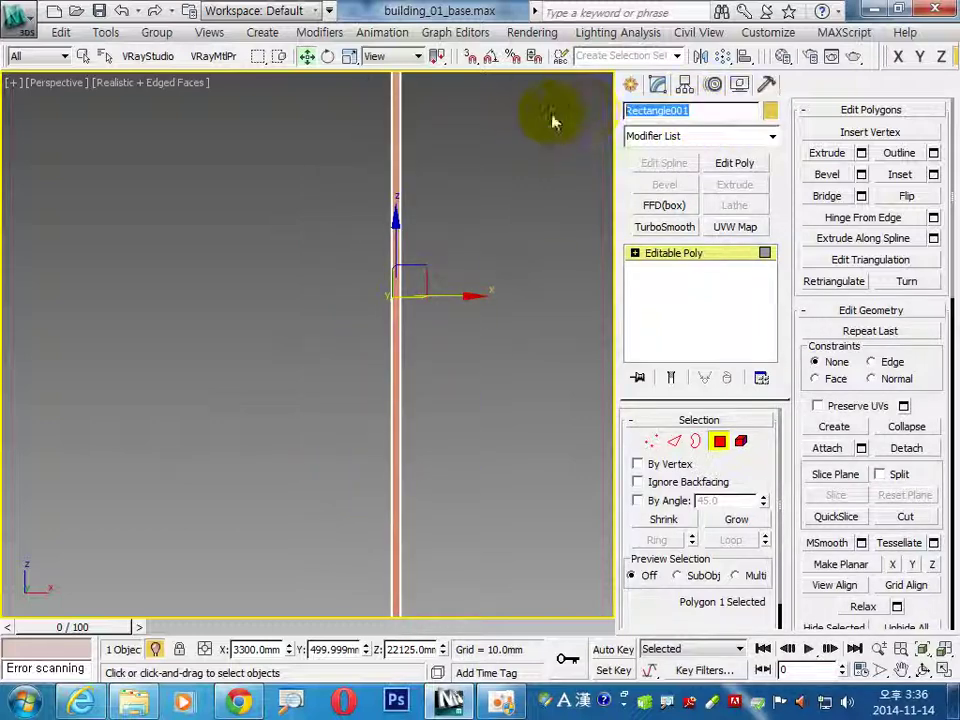
Rename the strip f_03 and detach its recessed face as a separate object
{"action": "type", "text": "f_03"}
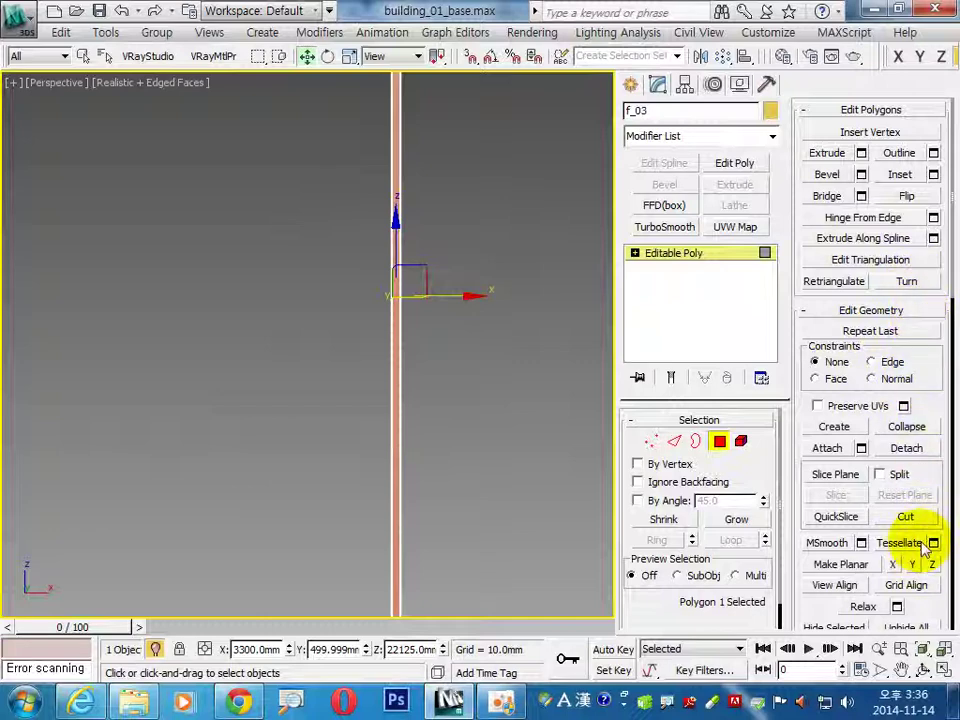
{"action": "left_click", "coordinate": [906, 448]}
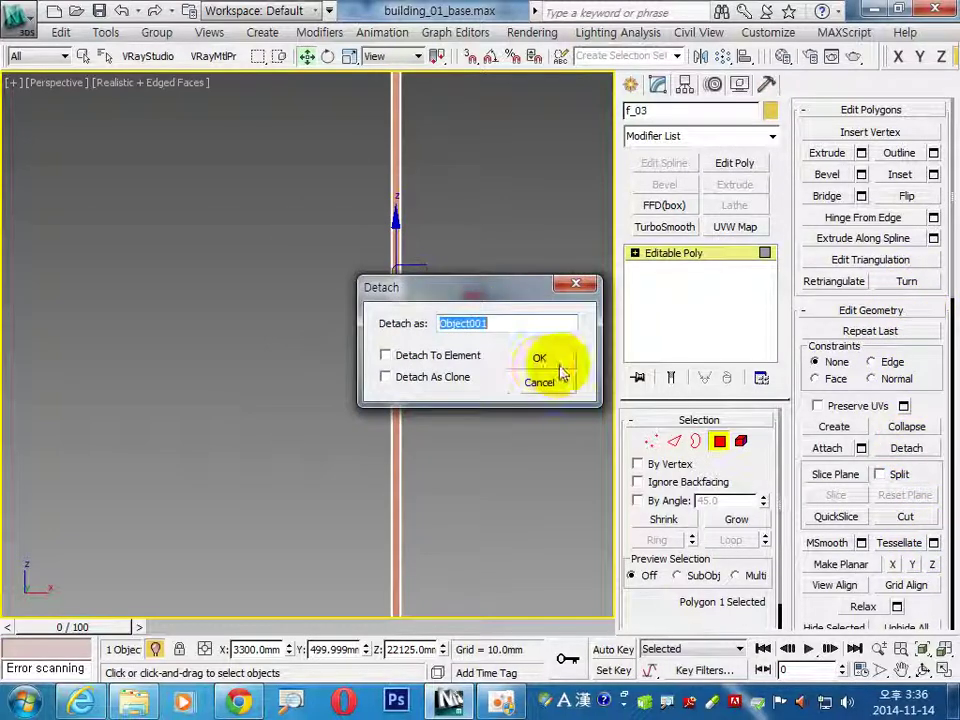
{"action": "key", "text": "Return"}
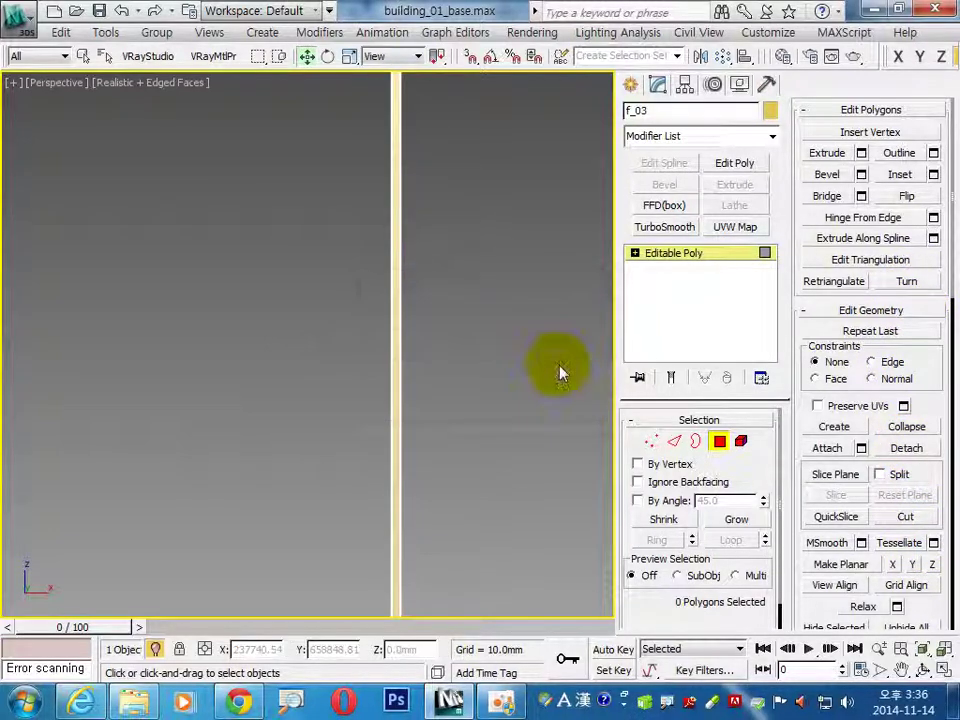
{"action": "left_click", "coordinate": [719, 441]}
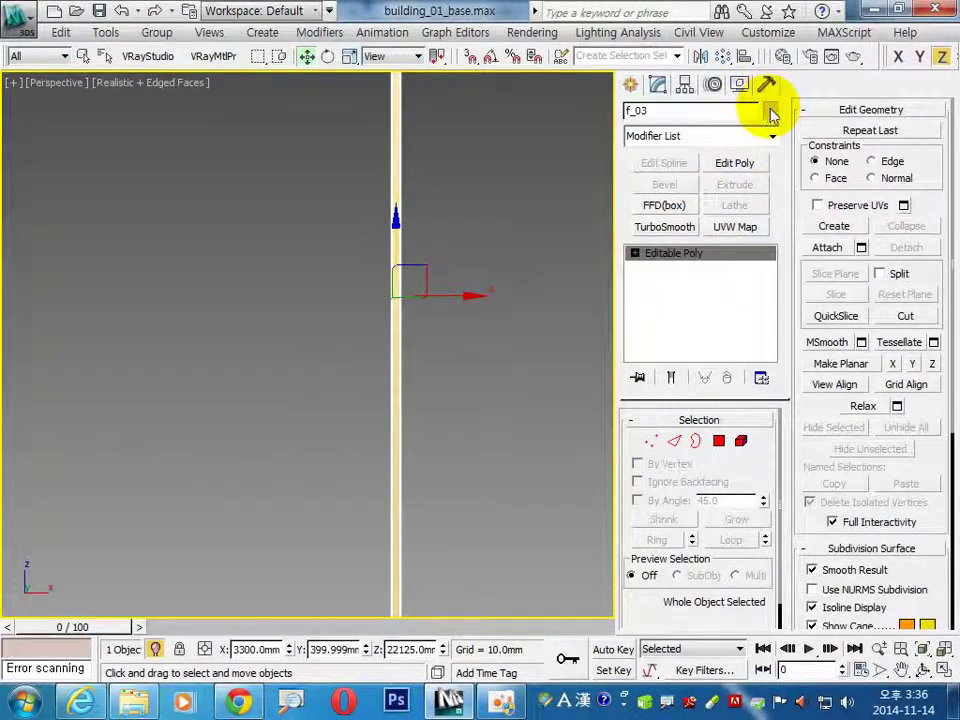
Set f_03's object colour to blue
{"action": "left_click", "coordinate": [770, 111]}
{"action": "left_click", "coordinate": [436, 230]}
{"action": "left_click", "coordinate": [476, 362]}
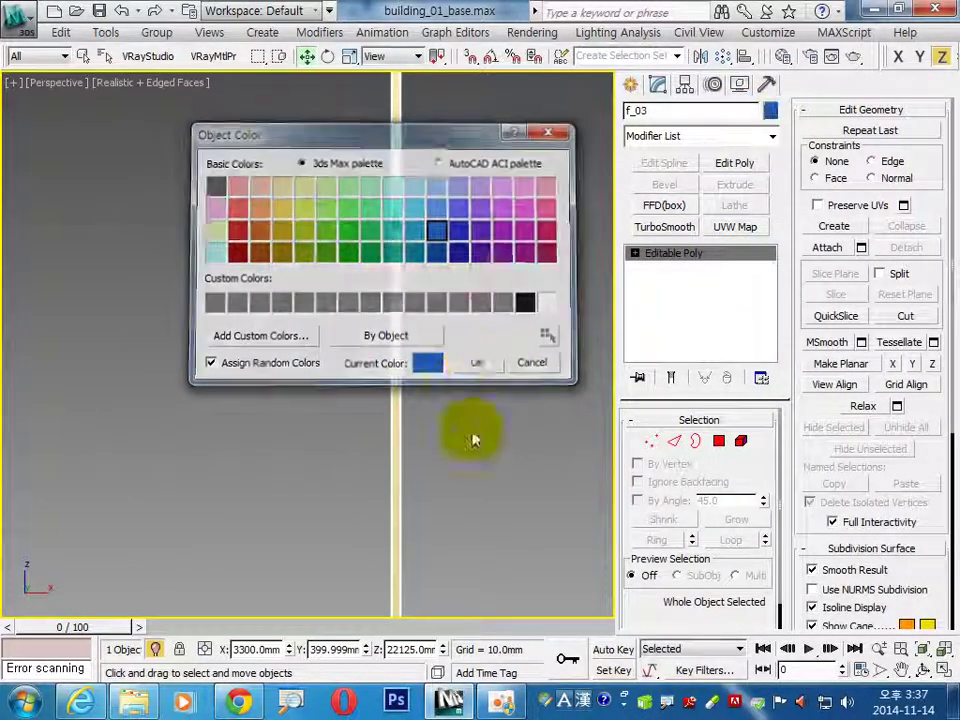
Select the neighbouring f_04 strip and isolate it
{"action": "left_click_drag", "start_coordinate": [396, 450], "coordinate": [467, 443], "text": "shift"}
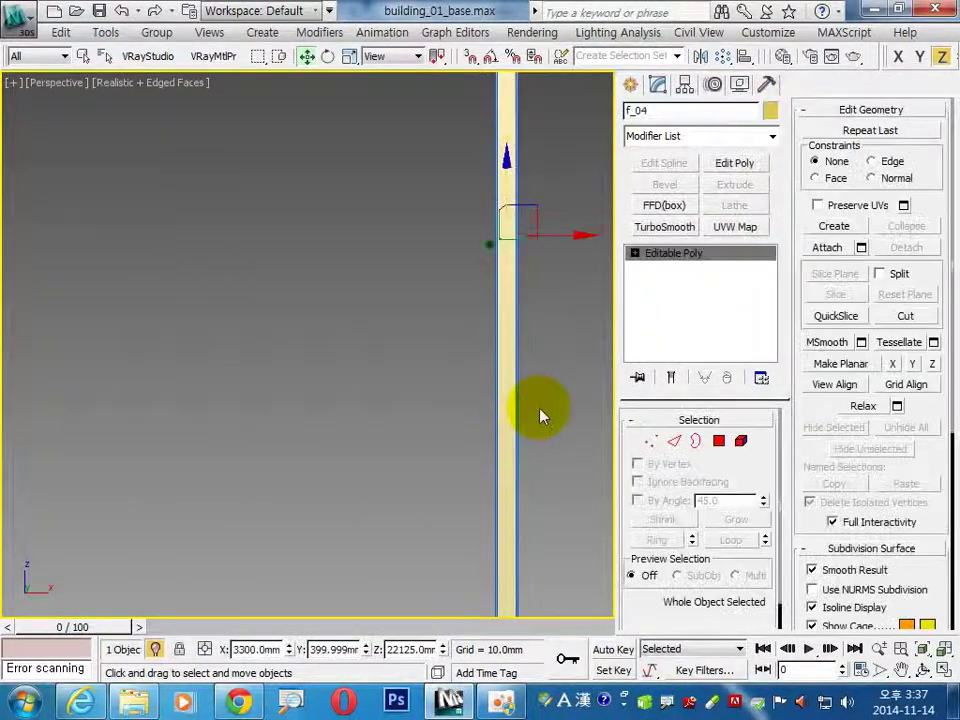
{"action": "key", "text": "i"}
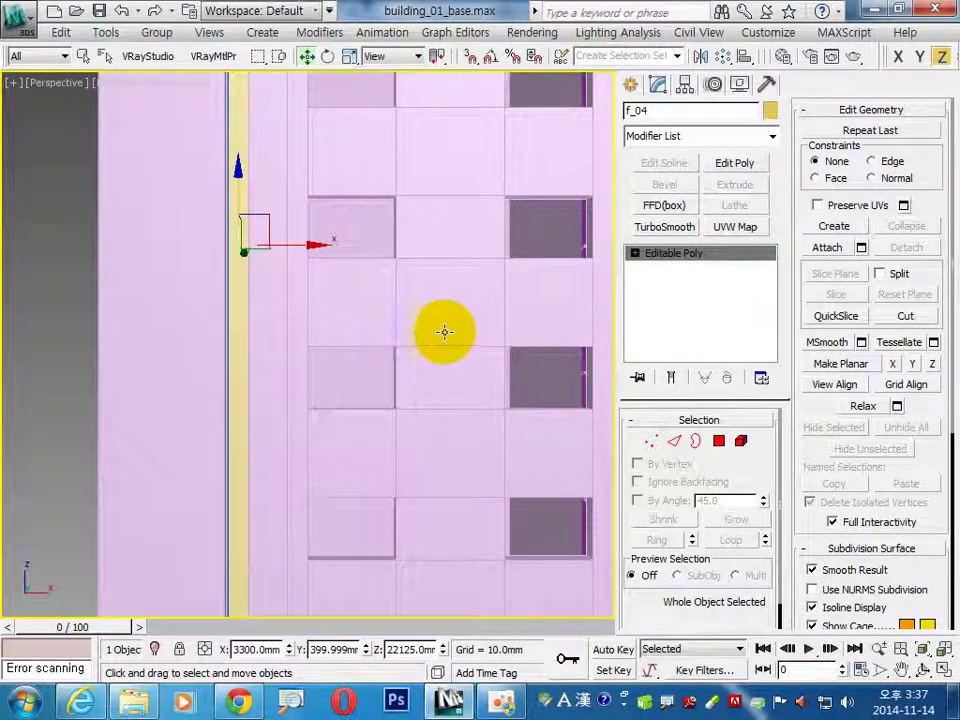
{"action": "key", "text": "alt+q"}
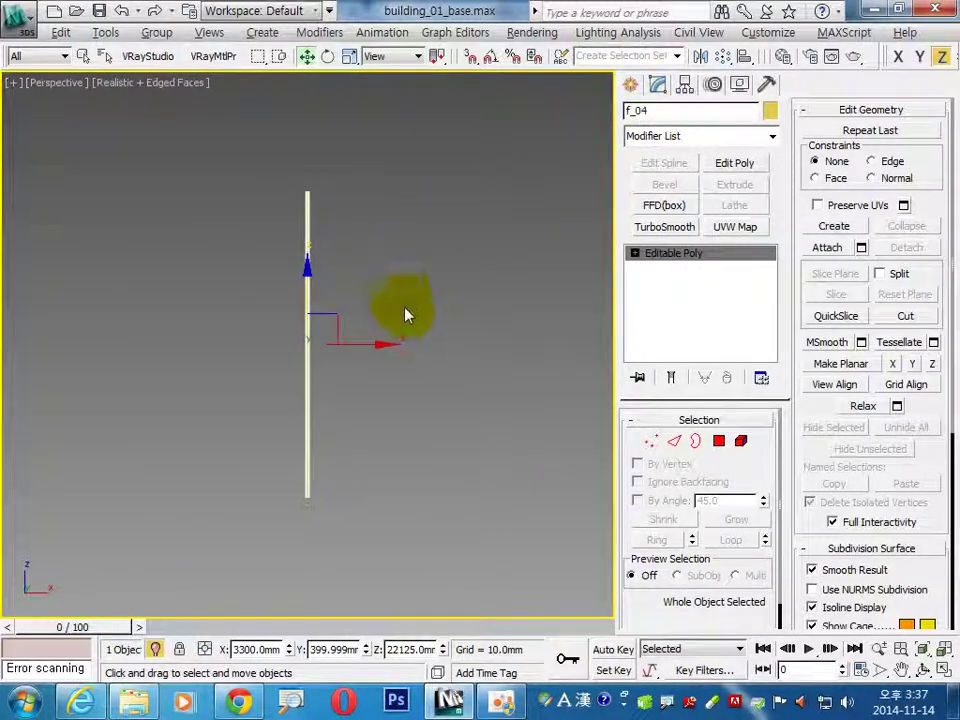
Connect f_04's two long edges with 12 segments and chamfer them 300 mm
{"action": "left_click", "coordinate": [673, 441]}
{"action": "left_click", "coordinate": [281, 368]}
{"action": "left_click", "coordinate": [933, 221]}
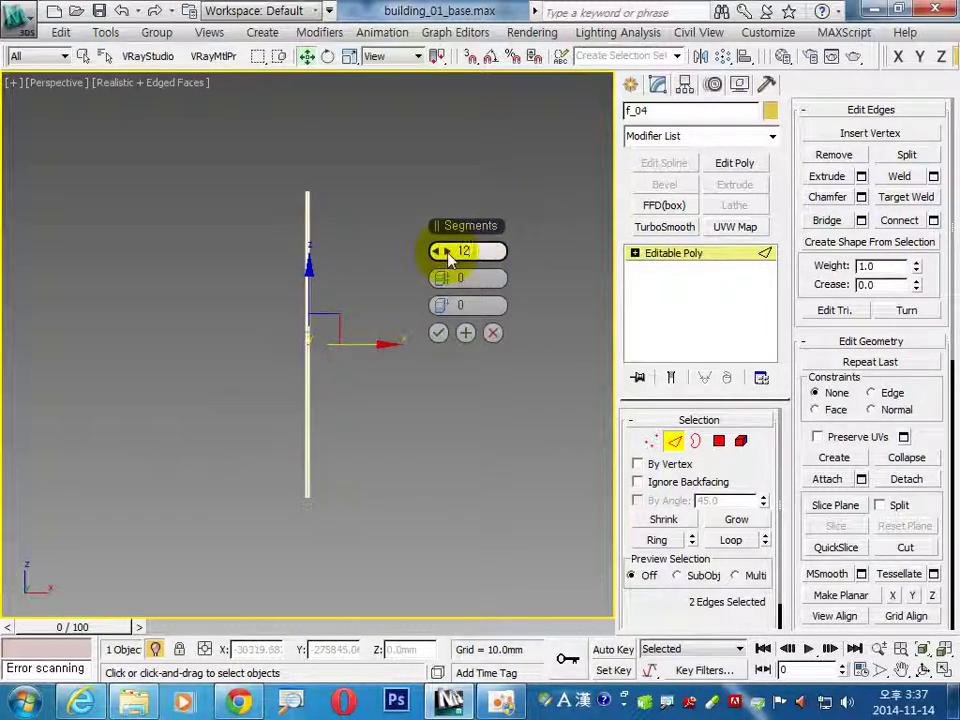
{"action": "left_click", "coordinate": [438, 332]}
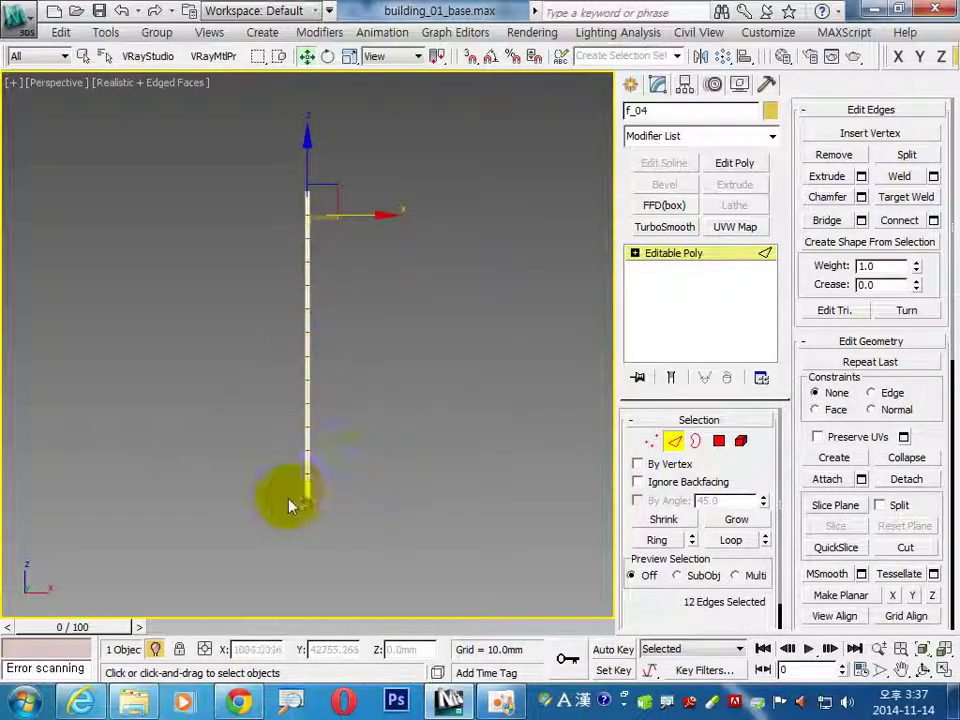
{"action": "scroll", "coordinate": [345, 490], "scroll_direction": "up", "scroll_amount": 5}
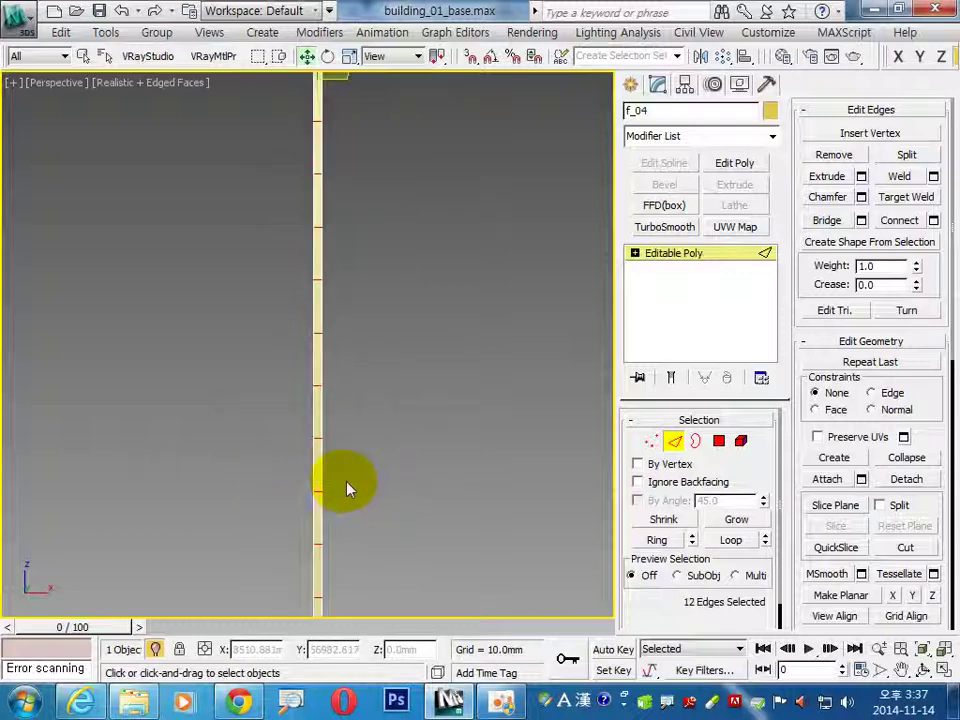
{"action": "left_click", "coordinate": [862, 198]}
{"action": "type", "text": "300"}
{"action": "key", "text": "Return"}
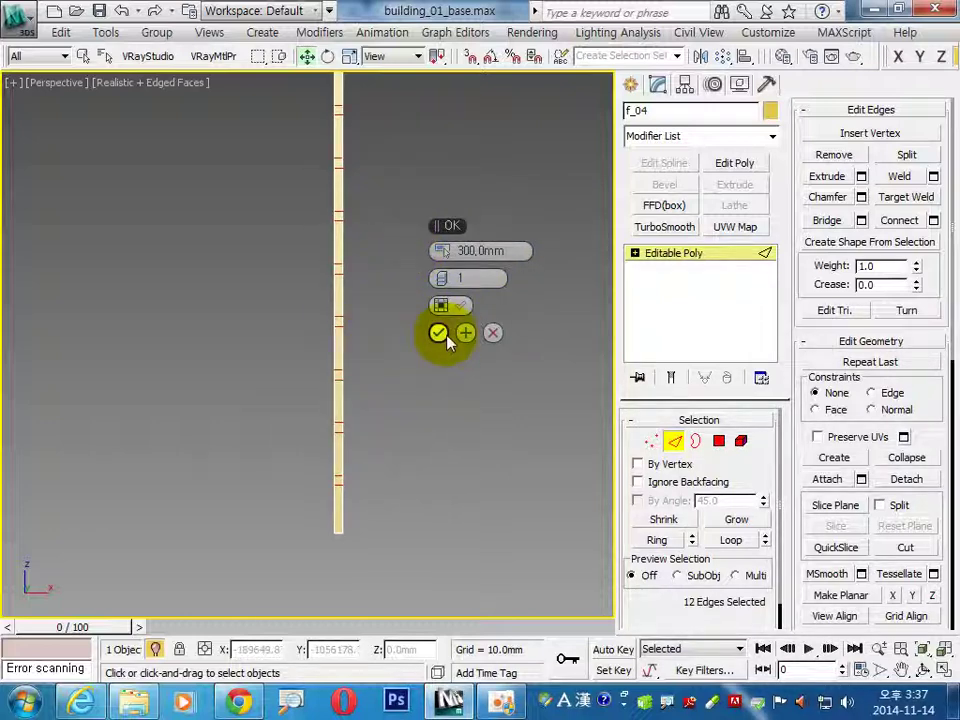
{"action": "left_click", "coordinate": [438, 333]}
Inset the panel polygons 50 mm By Polygon and extrude them -100 mm
{"action": "left_click", "coordinate": [720, 441]}
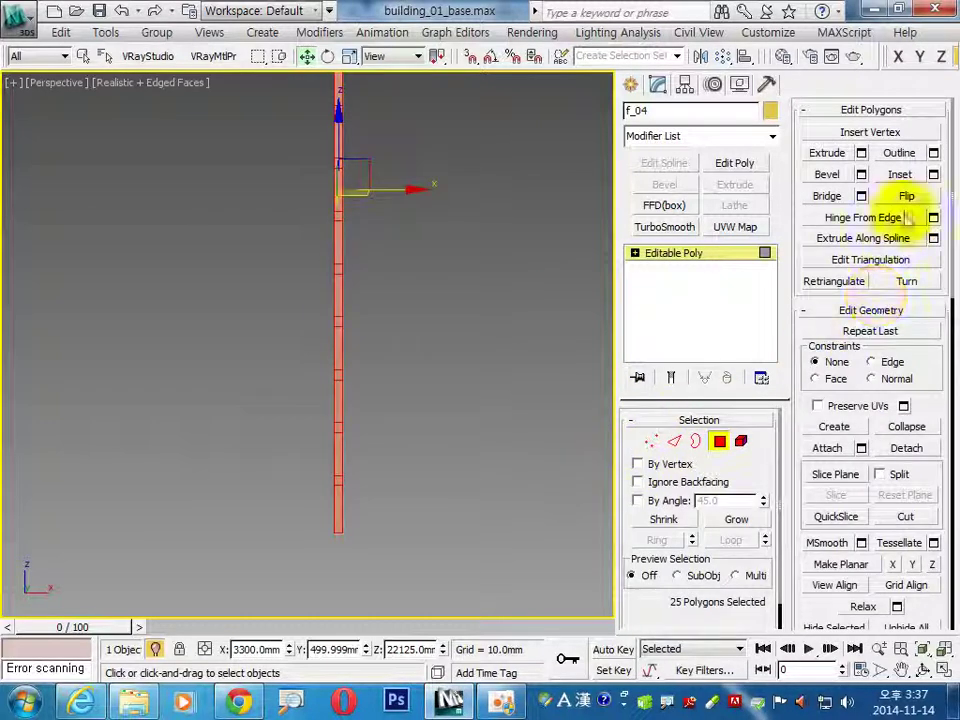
{"action": "left_click", "coordinate": [933, 174]}
{"action": "left_click", "coordinate": [463, 255]}
{"action": "left_click", "coordinate": [515, 279]}
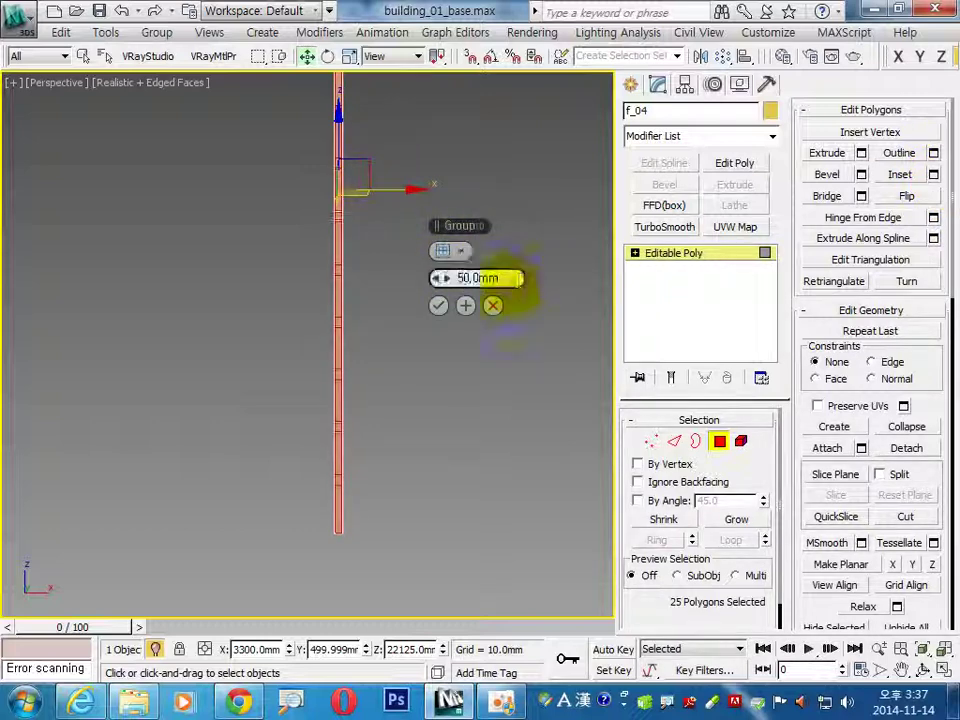
{"action": "left_click", "coordinate": [437, 308]}
{"action": "left_click", "coordinate": [860, 153]}
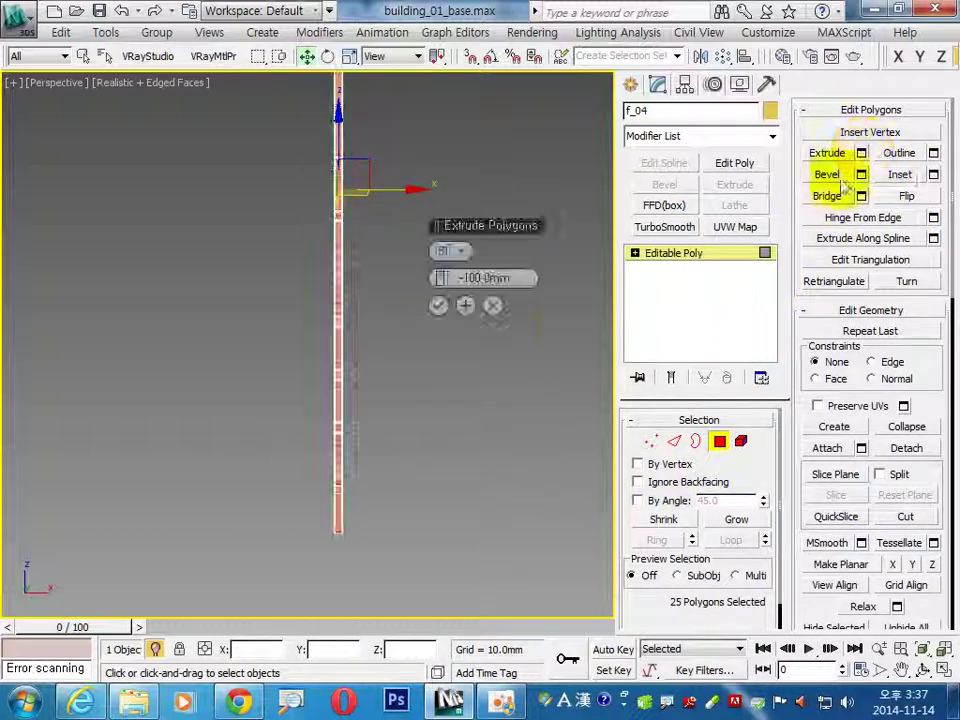
{"action": "left_click", "coordinate": [440, 307]}
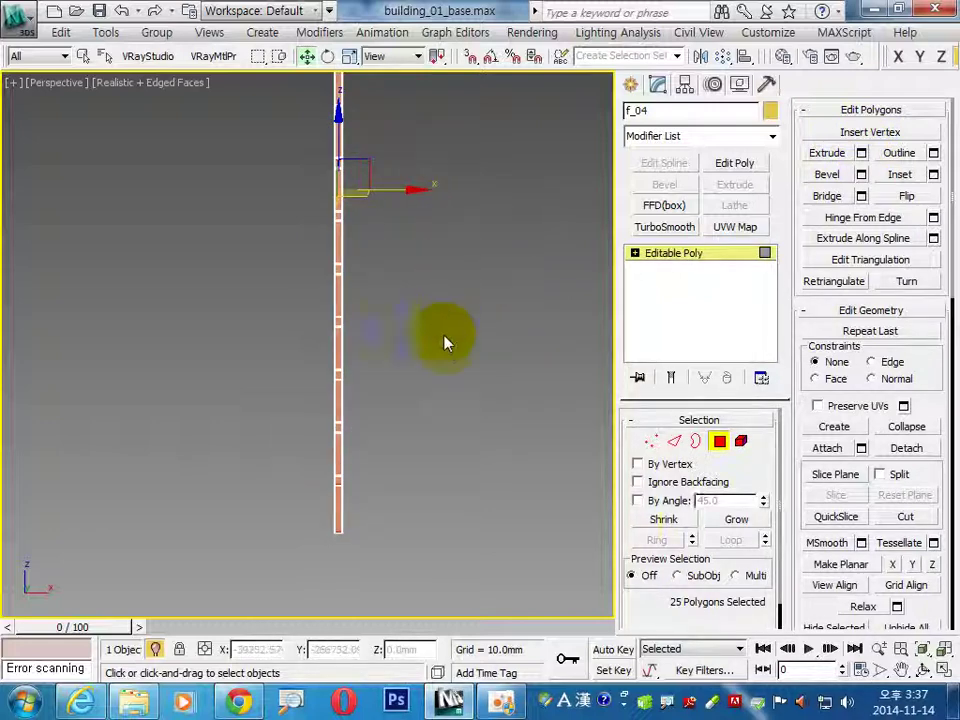
Detach the recessed panels as a new object named g_02
{"action": "left_click", "coordinate": [906, 448]}
{"action": "type", "text": "ㅂ"}
{"action": "key", "text": "BackSpace"}
{"action": "type", "text": "g_02"}
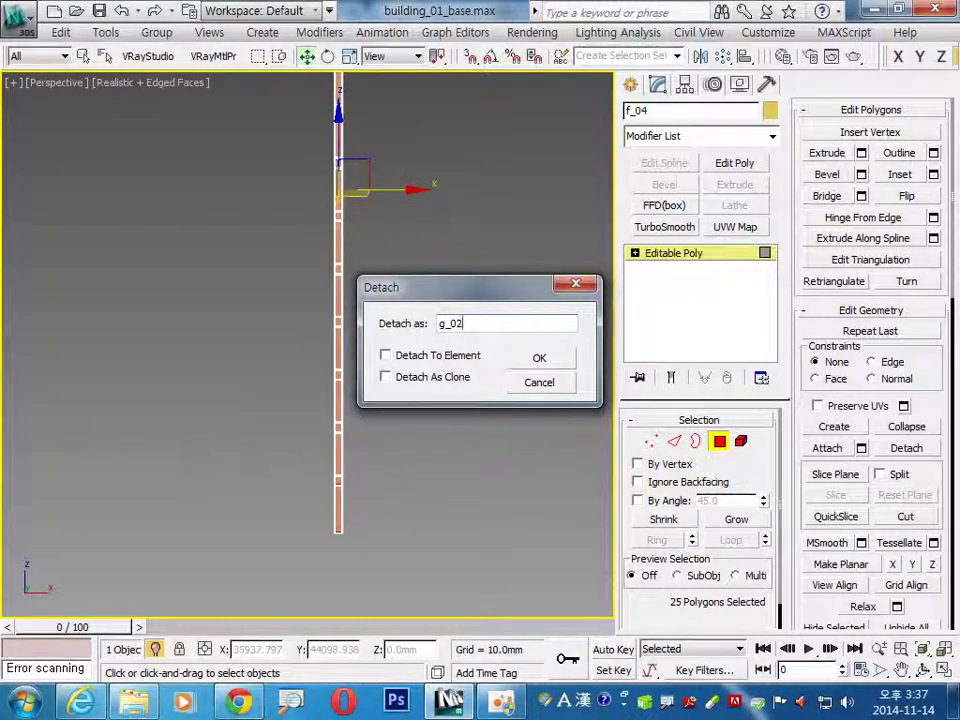
{"action": "key", "text": "Return"}
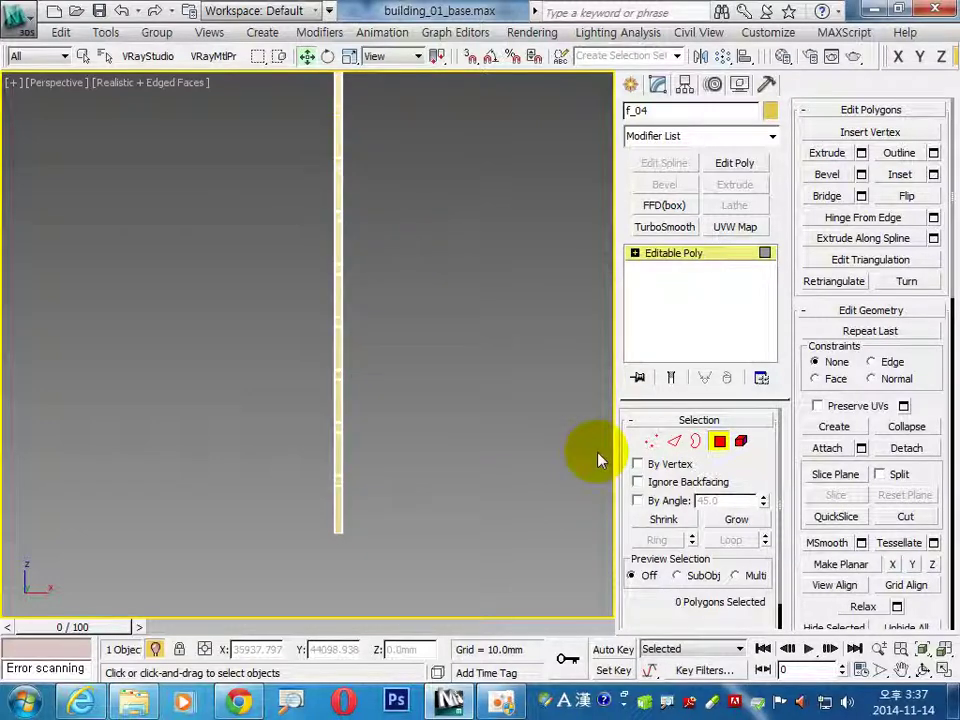
Give the detached glass object g_02 a blue object colour
{"action": "left_click", "coordinate": [712, 438]}
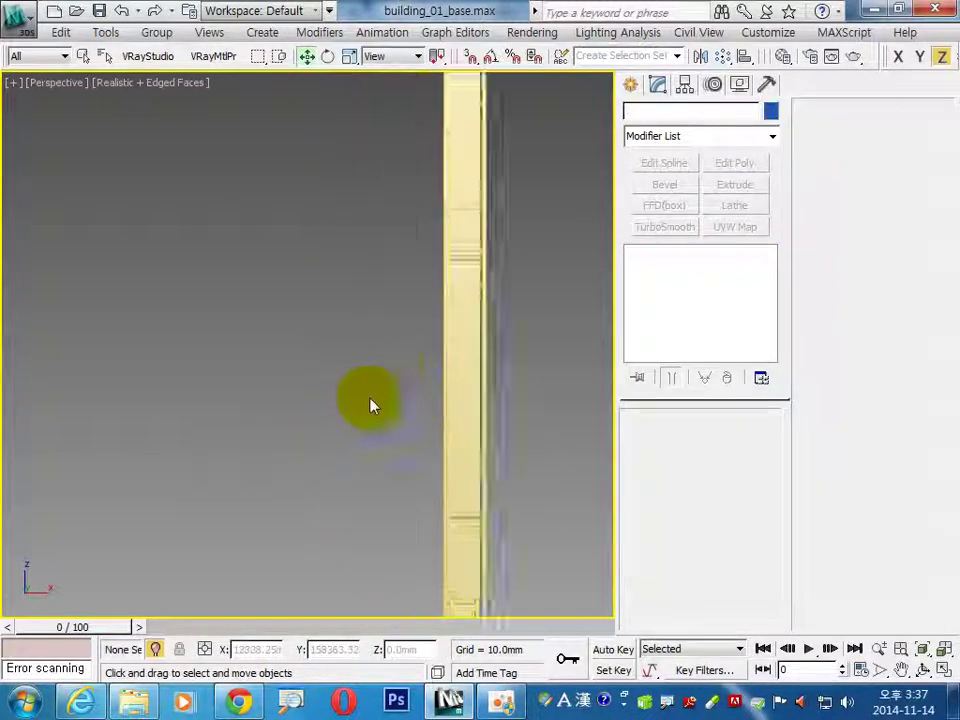
{"action": "middle_click_drag", "start_coordinate": [352, 413], "coordinate": [508, 386]}
{"action": "left_click", "coordinate": [565, 368]}
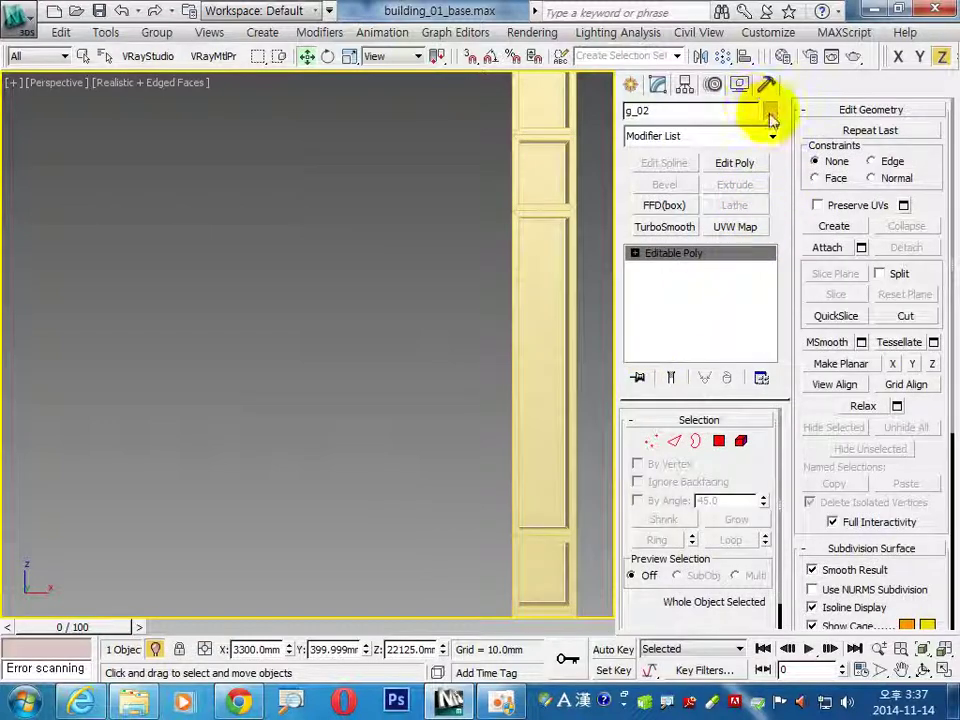
{"action": "left_click", "coordinate": [770, 112]}
{"action": "left_click", "coordinate": [459, 208]}
{"action": "left_click", "coordinate": [478, 362]}
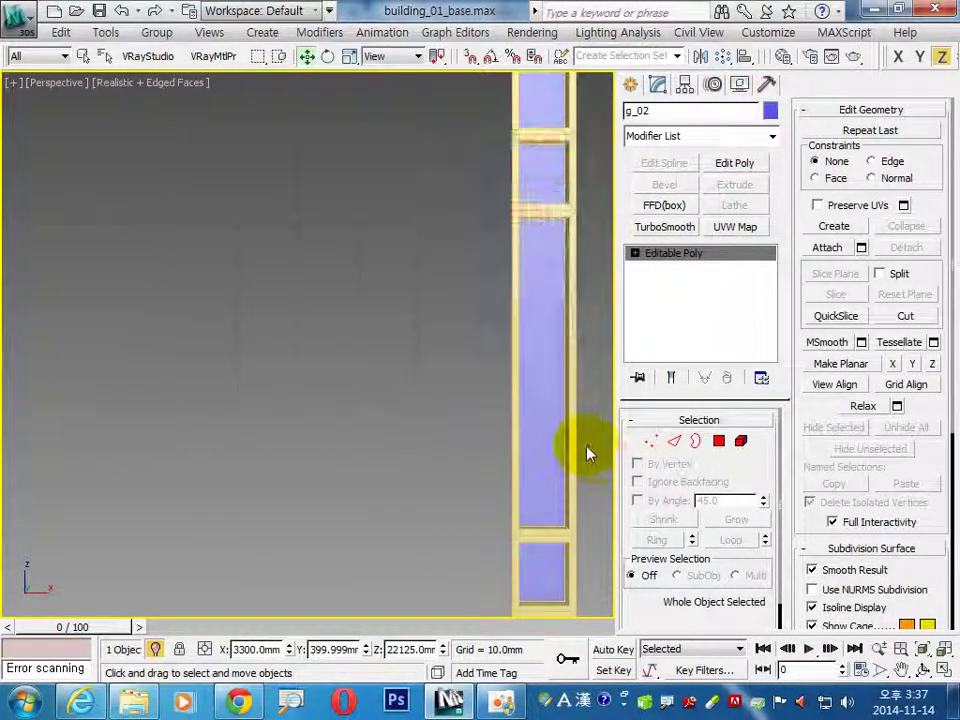
End isolation, zoom out to the full tower, and select the pink Rectangle003 panel
{"action": "middle_click_drag", "start_coordinate": [588, 453], "coordinate": [440, 396]}
{"action": "left_click", "coordinate": [155, 649]}
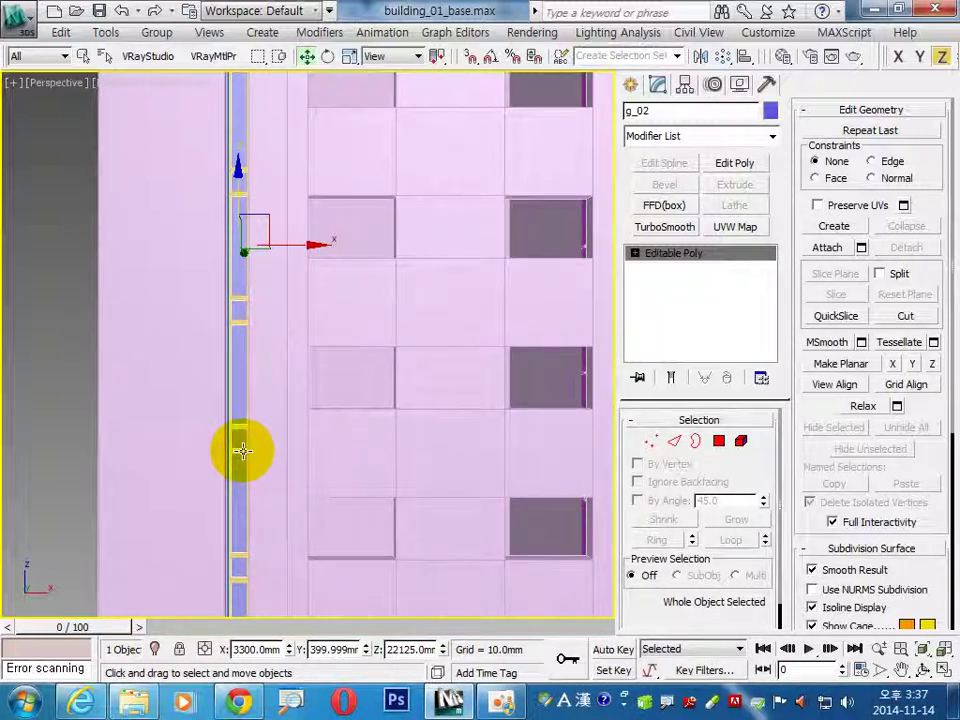
{"action": "scroll", "coordinate": [440, 440], "scroll_direction": "down", "scroll_amount": 3}
{"action": "scroll", "coordinate": [380, 430], "scroll_direction": "down", "scroll_amount": 4}
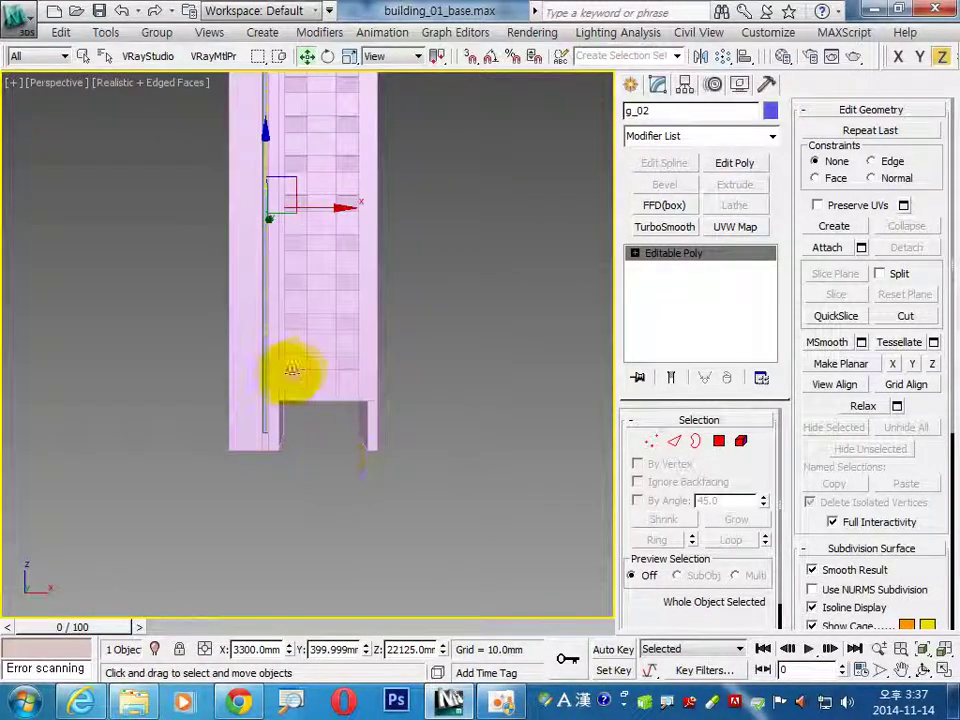
{"action": "mouse_move", "coordinate": [321, 386]}
{"action": "middle_mouse_down"}
{"action": "mouse_move", "coordinate": [328, 424]}
{"action": "mouse_move", "coordinate": [289, 461]}
{"action": "middle_mouse_up"}
{"action": "left_click", "coordinate": [346, 469]}
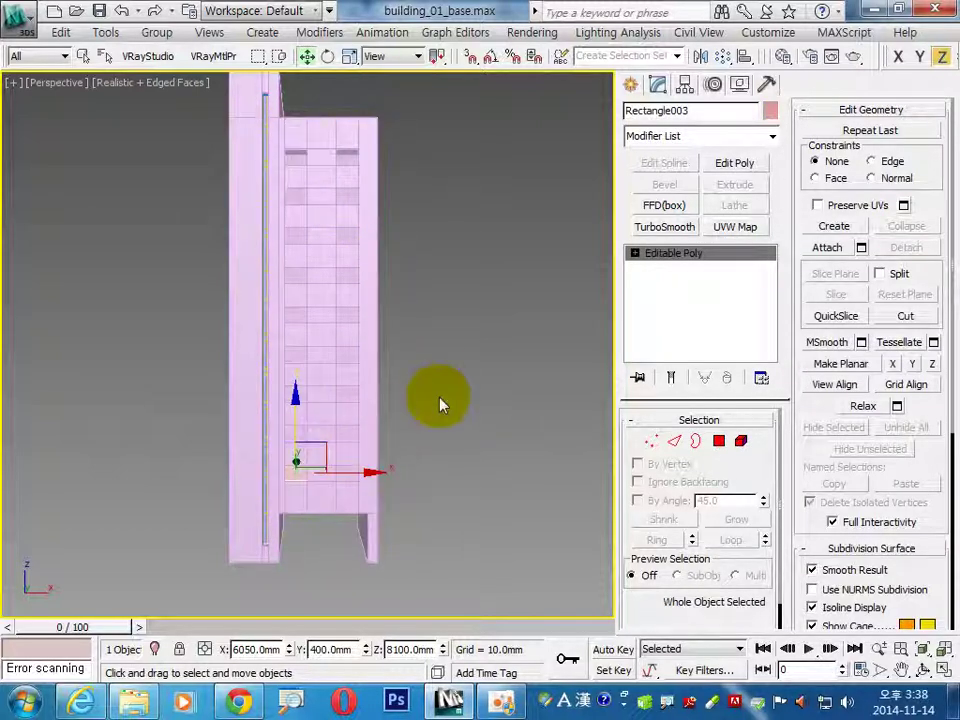
Isolate Rectangle003 and make Front the active view in the four-viewport layout
{"action": "key", "text": "alt+q"}
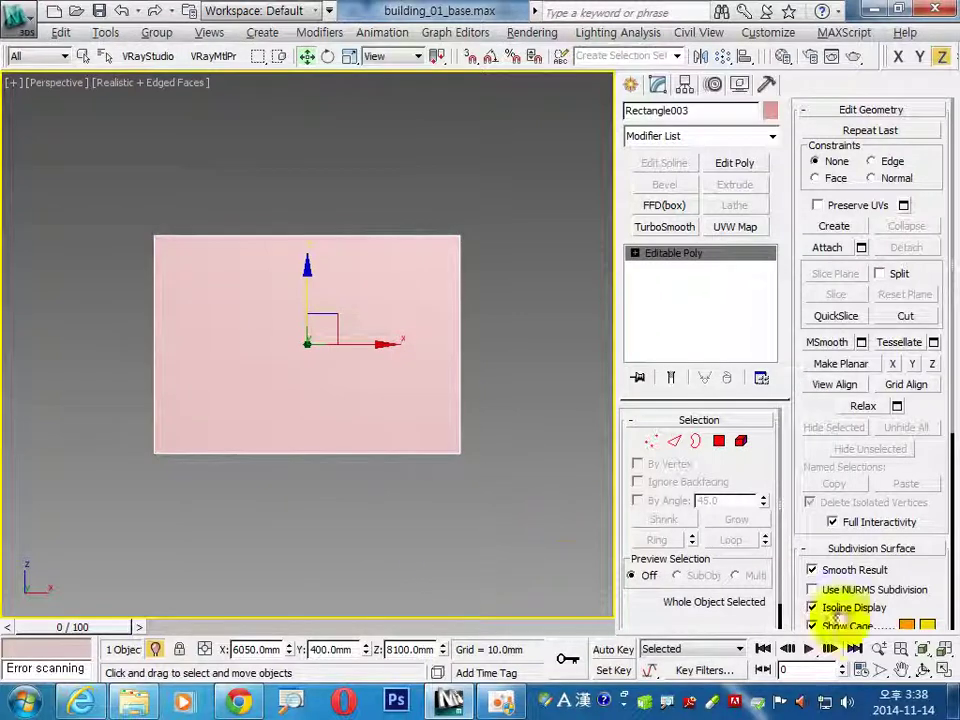
{"action": "left_click", "coordinate": [945, 676]}
{"action": "left_click", "coordinate": [490, 285]}
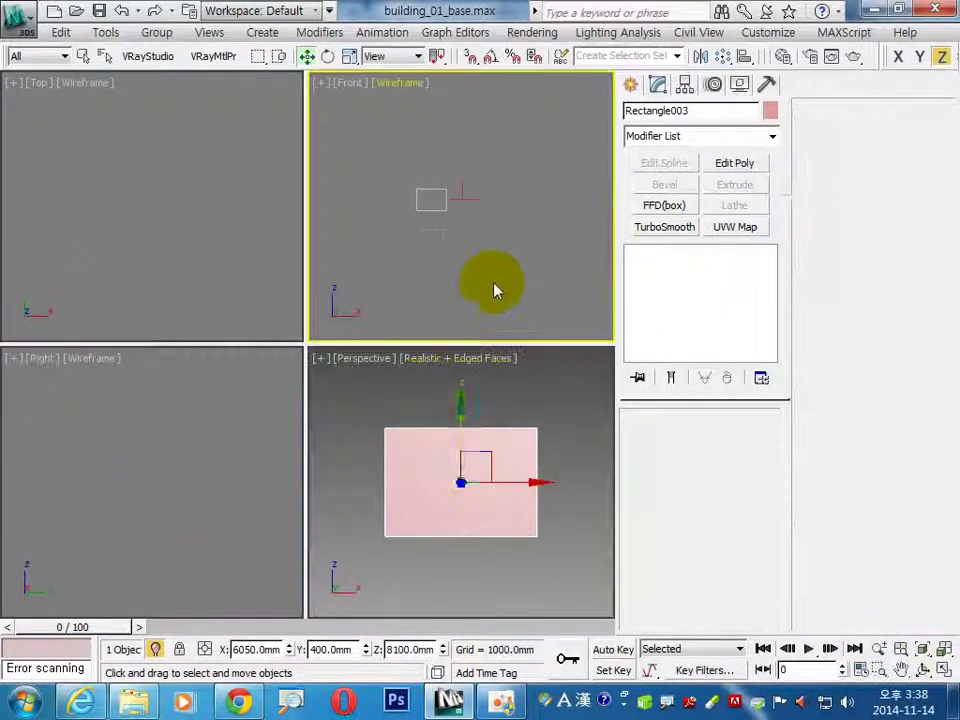
With 3D snap on, draw a 1500×2100 mm rectangle over Rectangle003 in the Front view
{"action": "left_click", "coordinate": [630, 84]}
{"action": "left_click", "coordinate": [470, 56]}
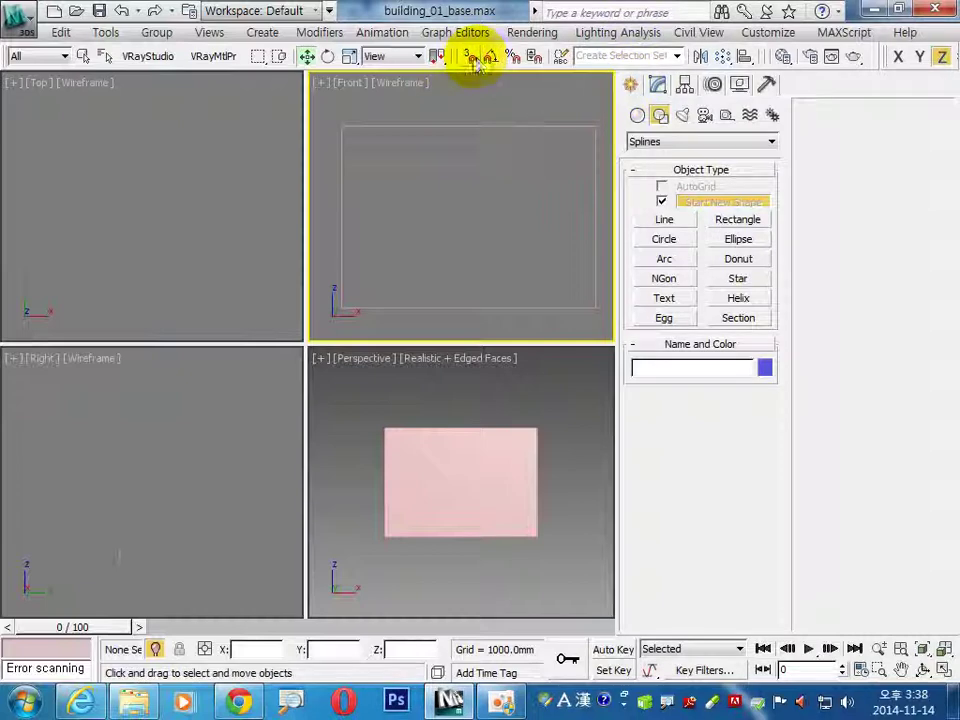
{"action": "left_click", "coordinate": [738, 219]}
{"action": "left_click_drag", "start_coordinate": [342, 311], "coordinate": [595, 127]}
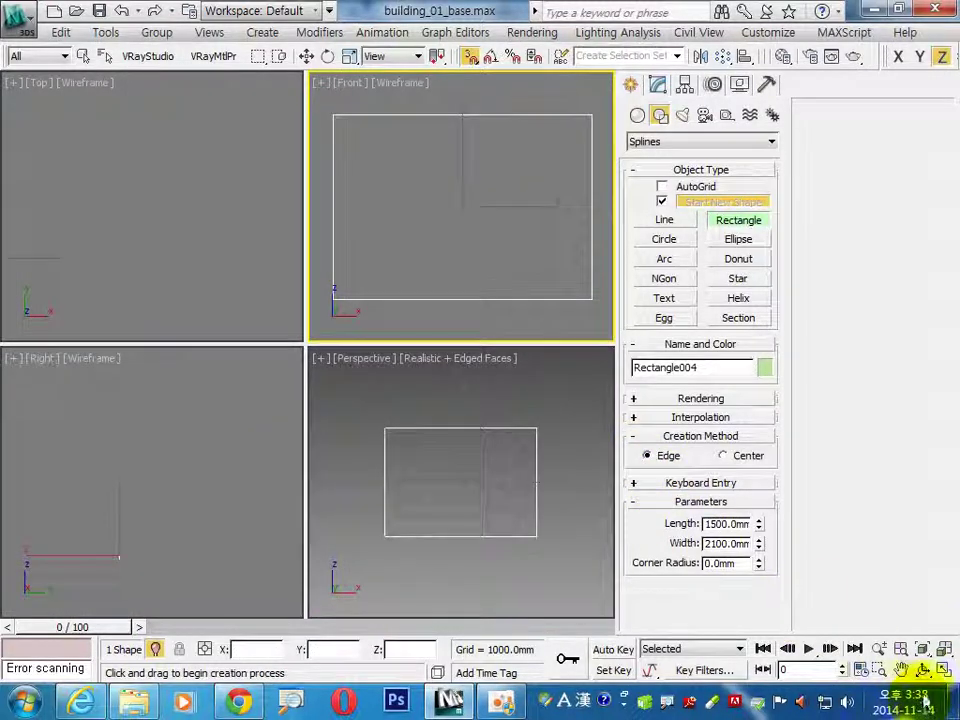
{"action": "left_click", "coordinate": [941, 669]}
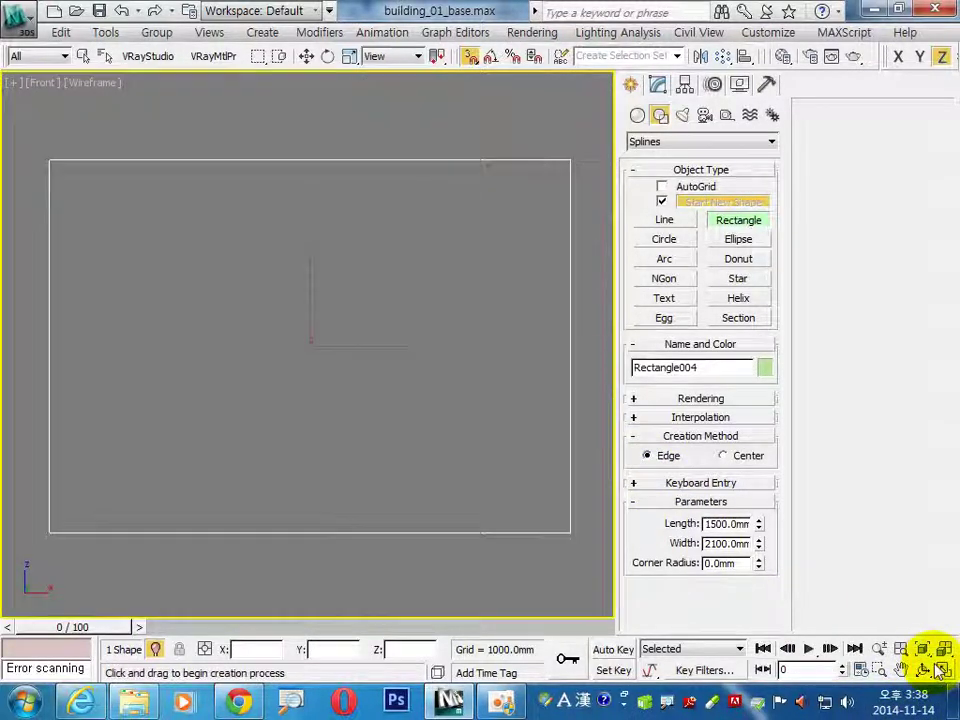
Convert Rectangle004 to an editable spline, outline it, and extrude it 300 mm into a frame
{"action": "key", "text": "w"}
{"action": "right_click", "coordinate": [445, 172]}
{"action": "mouse_move", "coordinate": [481, 343]}
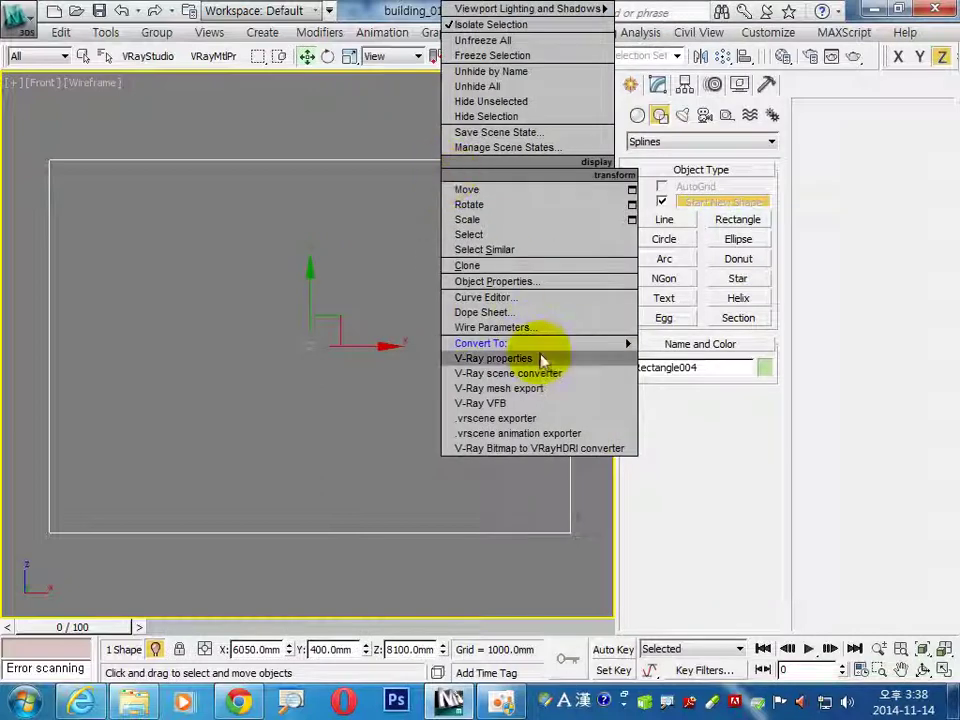
{"action": "left_click", "coordinate": [690, 343]}
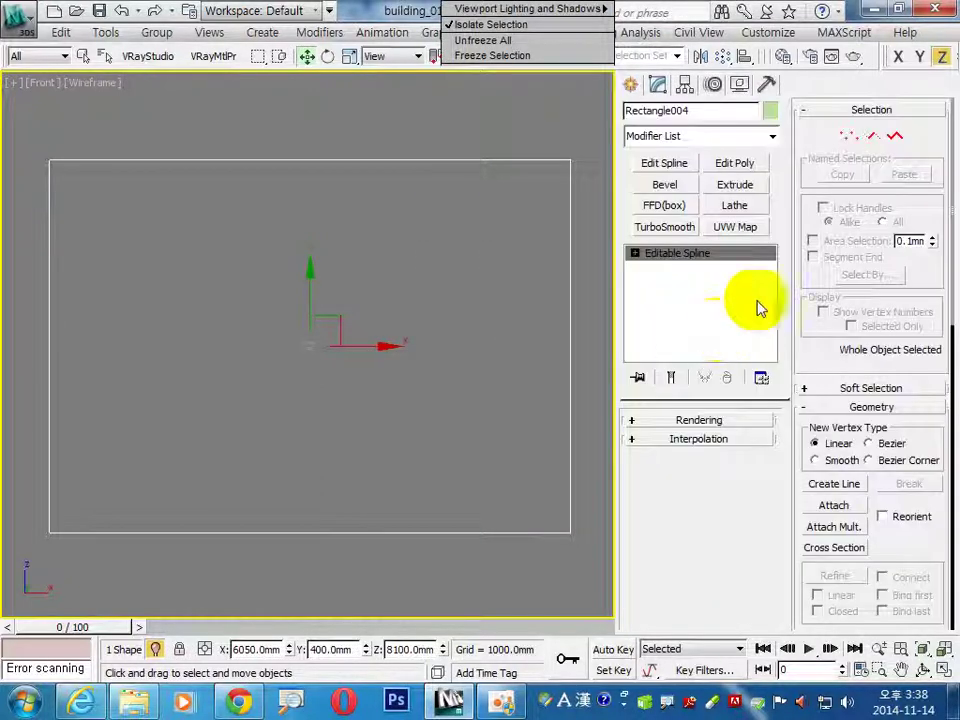
{"action": "left_click", "coordinate": [895, 137]}
{"action": "left_click", "coordinate": [571, 261]}
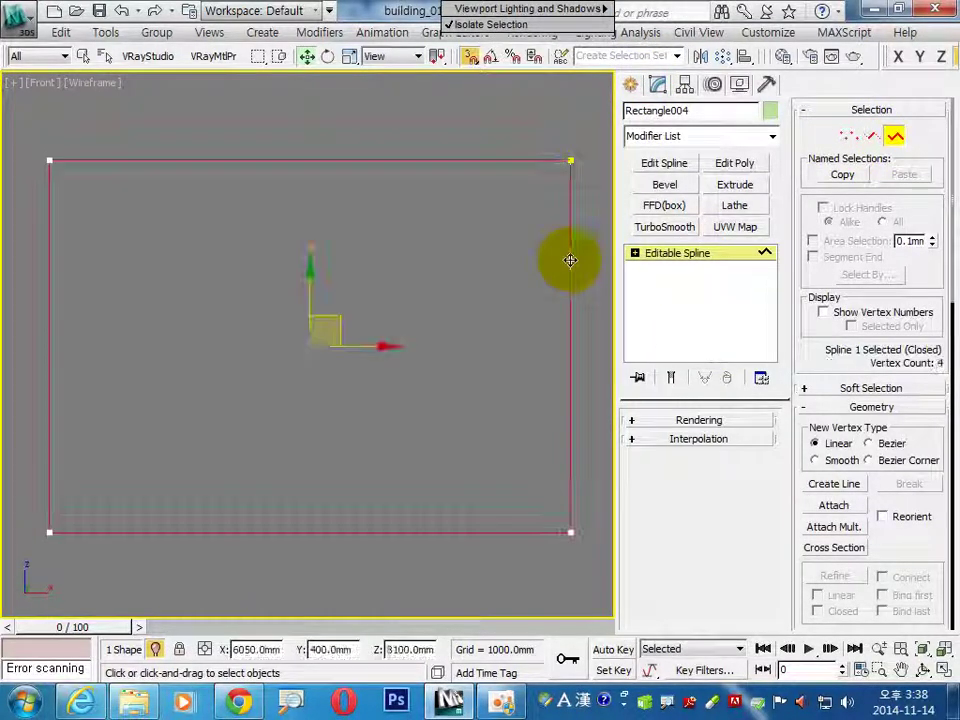
{"action": "left_click_drag", "start_coordinate": [917, 574], "coordinate": [907, 174]}
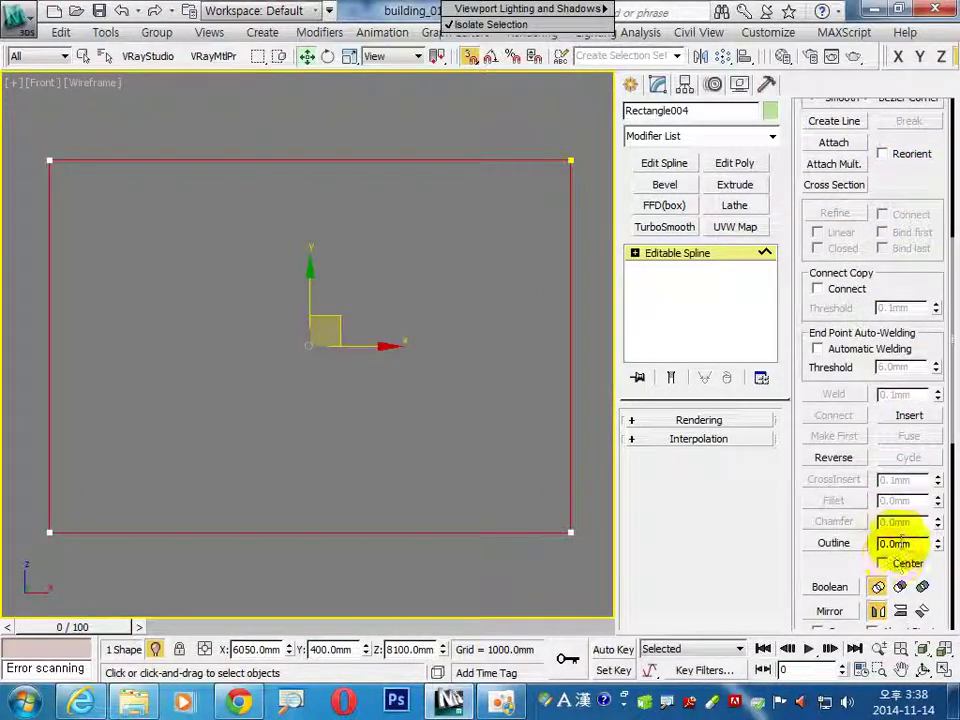
{"action": "key", "text": "Return"}
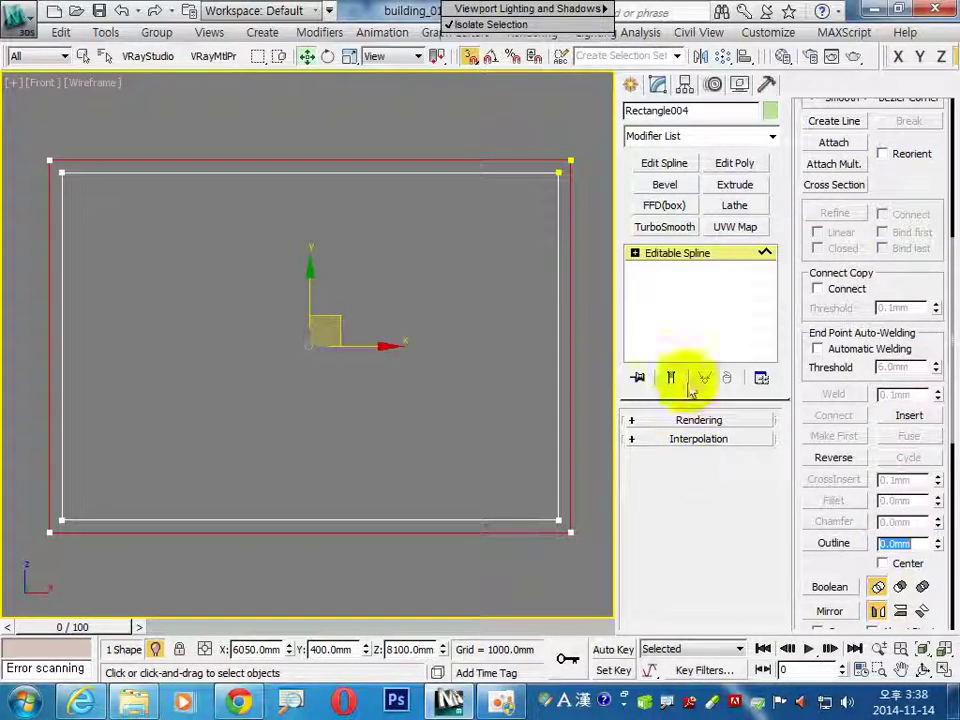
{"action": "left_click", "coordinate": [685, 253]}
{"action": "left_click", "coordinate": [733, 187]}
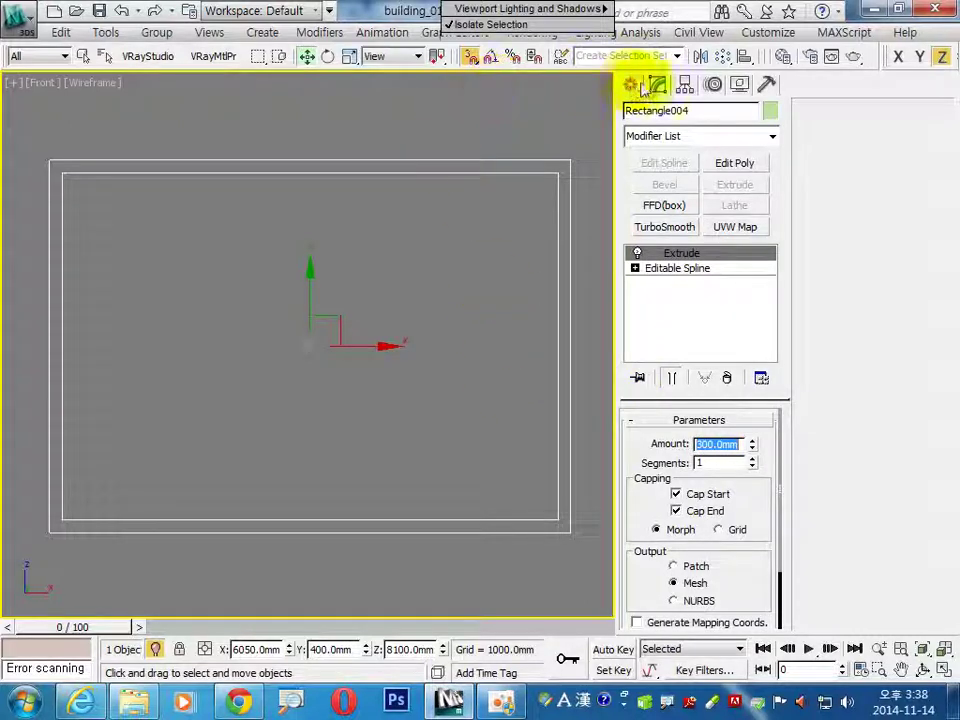
Draw a 1400×2000 mm rectangle, Rectangle005, inside the frame's inner outline
{"action": "left_click", "coordinate": [630, 84]}
{"action": "left_click", "coordinate": [740, 220]}
{"action": "left_click_drag", "start_coordinate": [62, 520], "coordinate": [558, 173]}
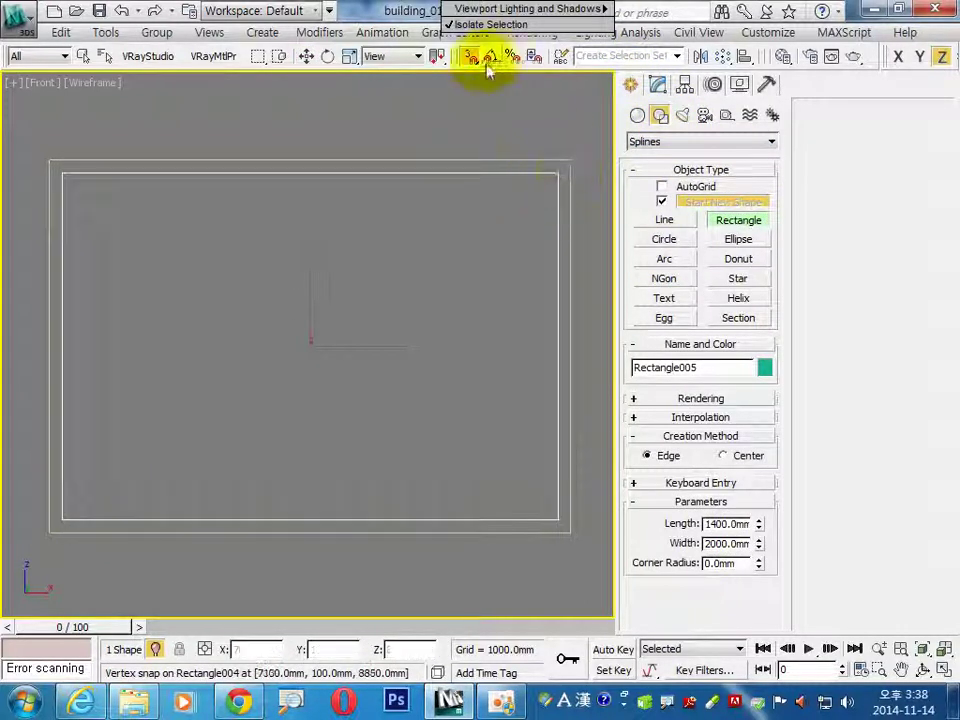
Convert Rectangle005 to an editable spline and move its right segment -1000 mm in X
{"action": "right_click", "coordinate": [557, 206]}
{"action": "right_click", "coordinate": [557, 207]}
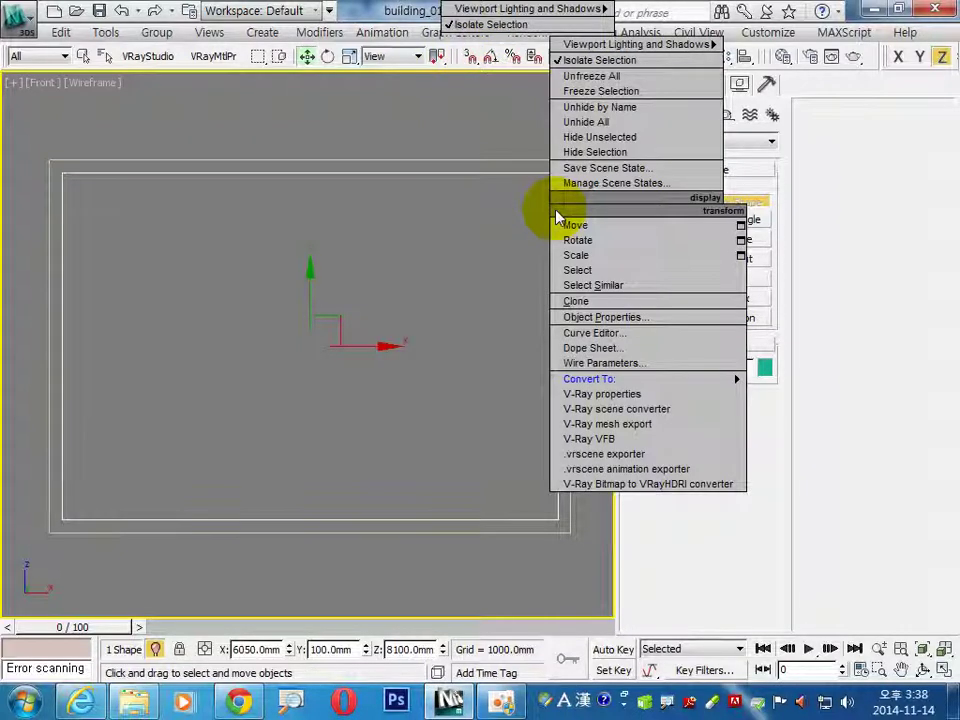
{"action": "left_click", "coordinate": [833, 379]}
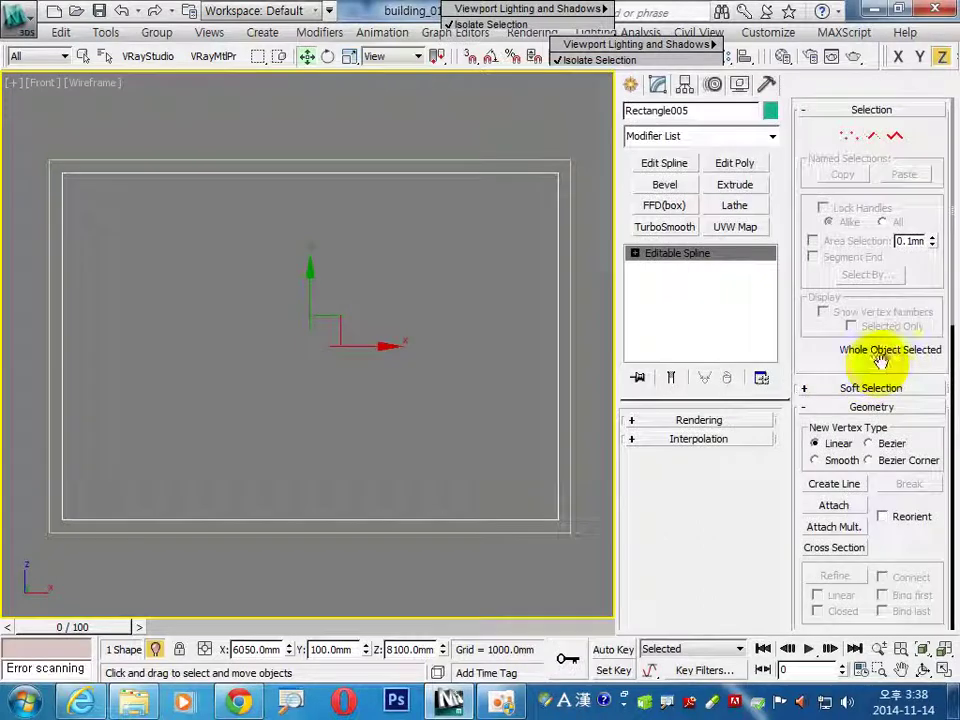
{"action": "left_click", "coordinate": [897, 140]}
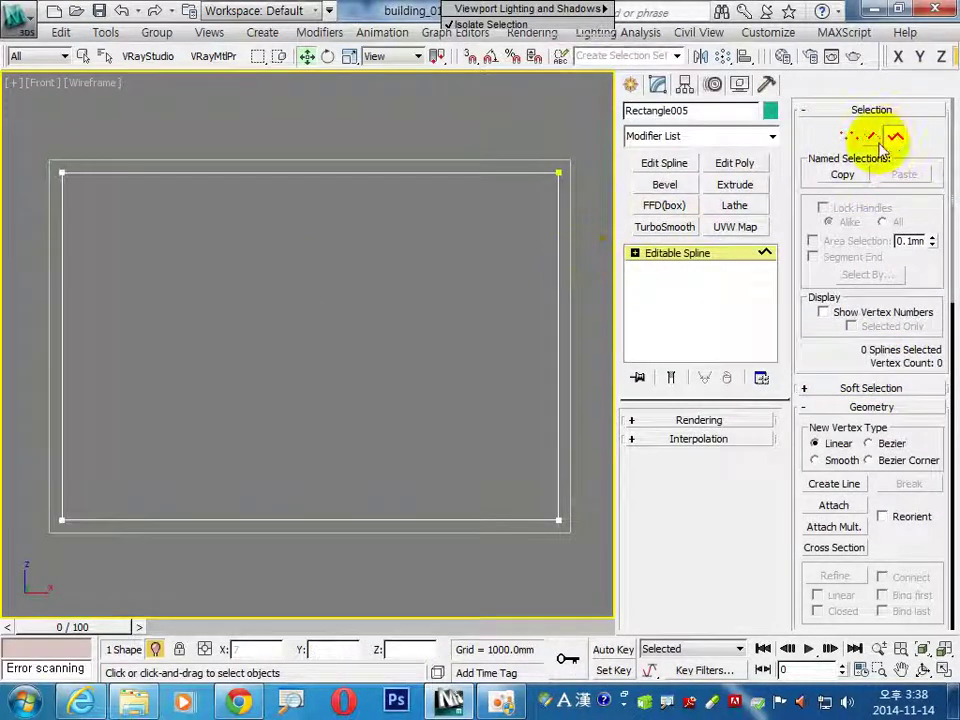
{"action": "left_click", "coordinate": [557, 253]}
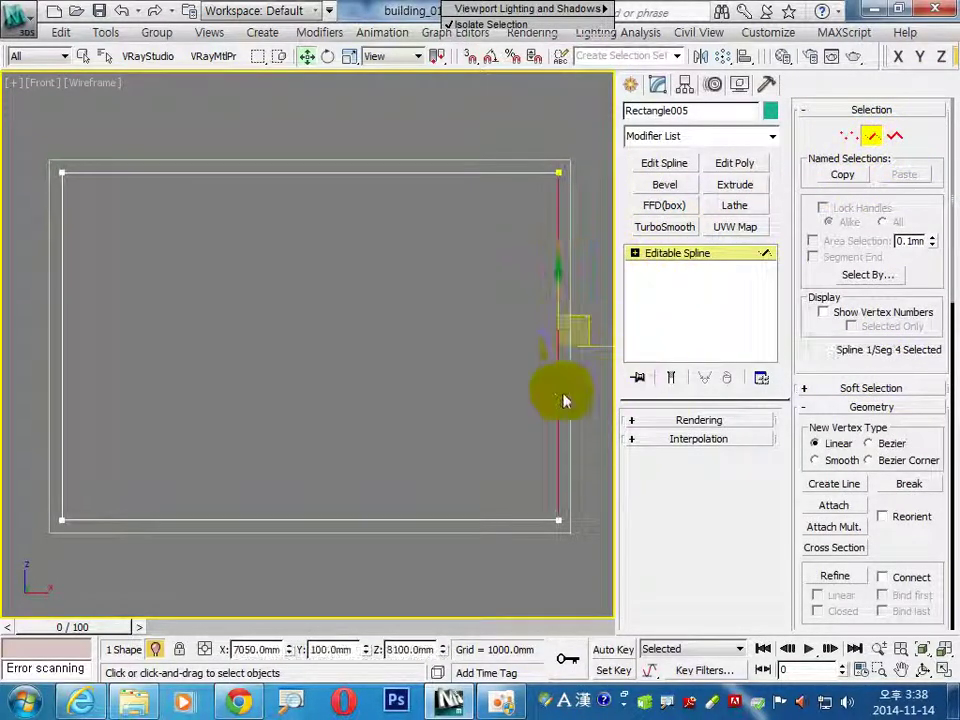
{"action": "right_click", "coordinate": [308, 58]}
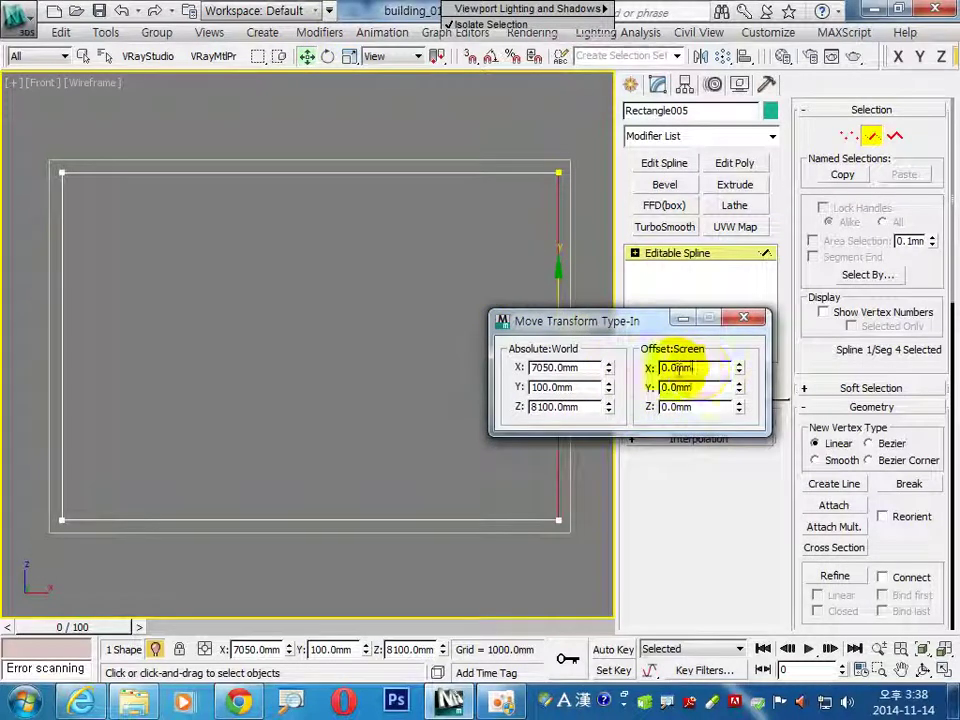
{"action": "double_click", "coordinate": [690, 367]}
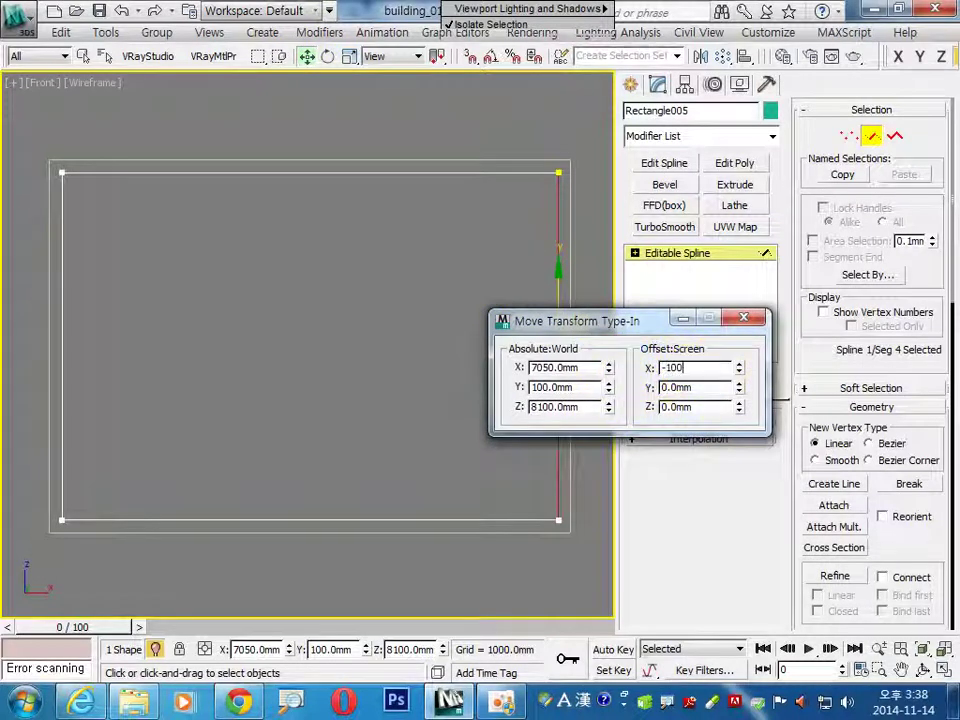
{"action": "type", "text": "0"}
{"action": "key", "text": "Return"}
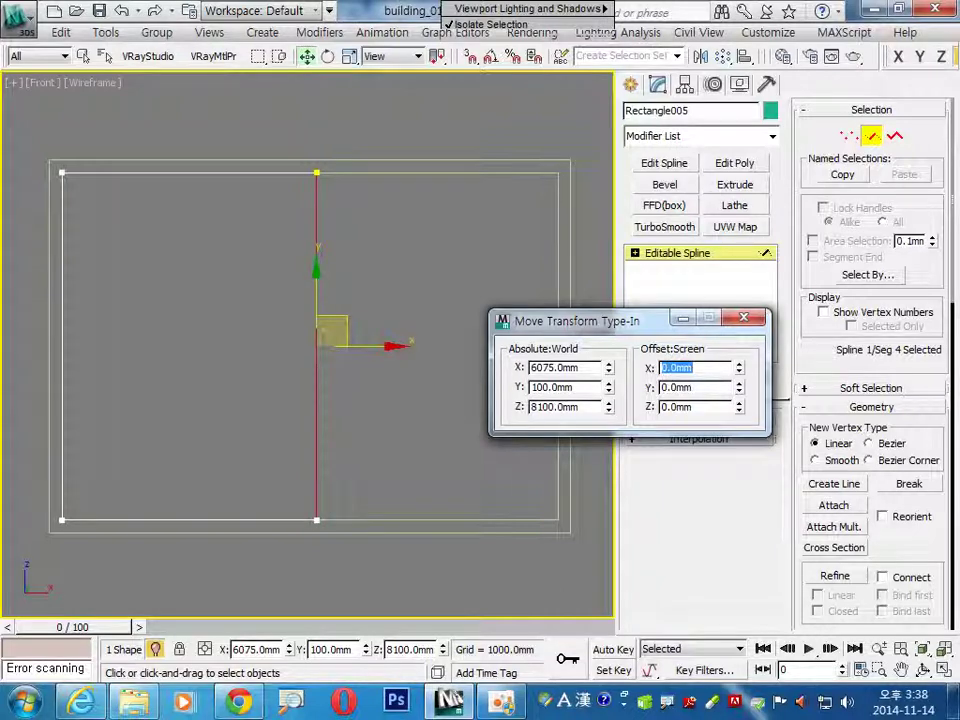
Outline the shortened spline into a sash frame and extrude it 100 mm
{"action": "left_click", "coordinate": [895, 135]}
{"action": "left_click", "coordinate": [316, 287]}
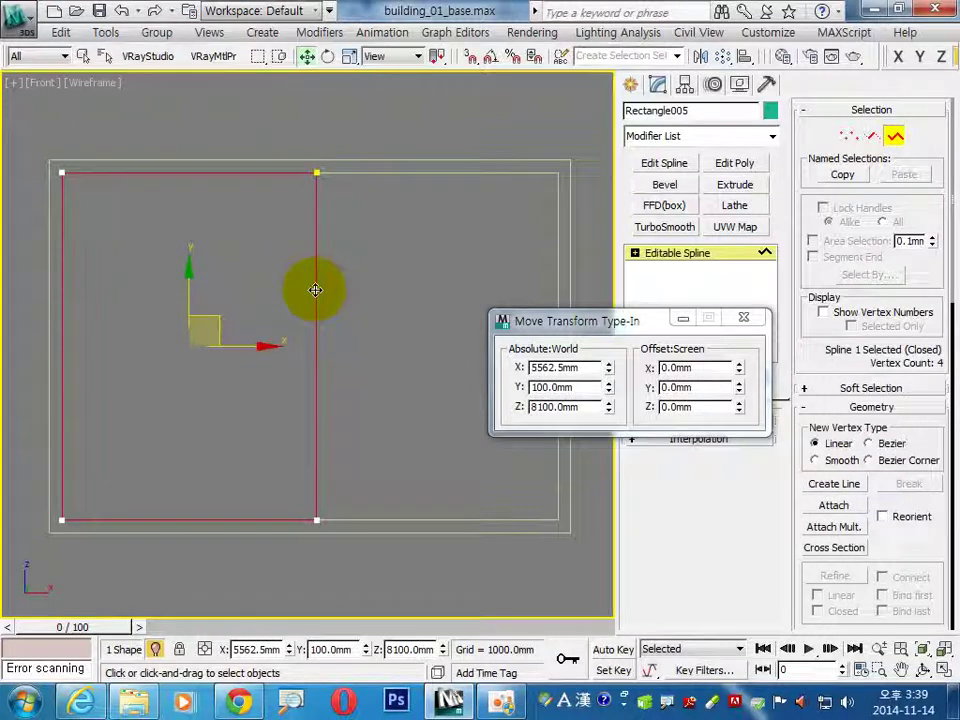
{"action": "left_click_drag", "start_coordinate": [942, 522], "coordinate": [925, 278]}
{"action": "scroll", "coordinate": [908, 500], "scroll_direction": "down", "scroll_amount": 3}
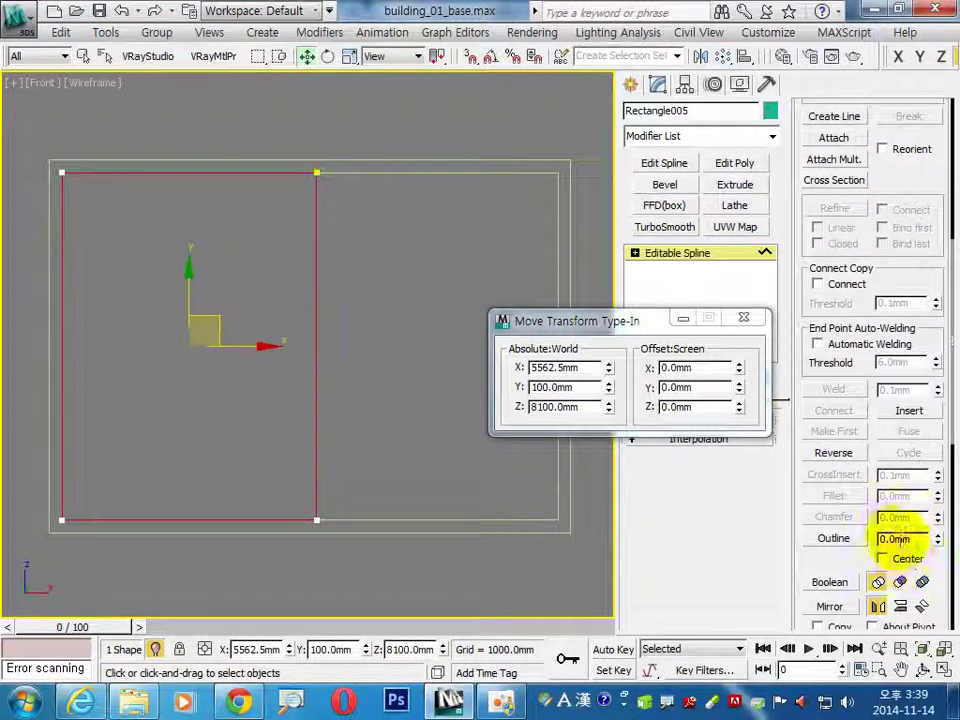
{"action": "left_click_drag", "start_coordinate": [936, 538], "coordinate": [936, 493]}
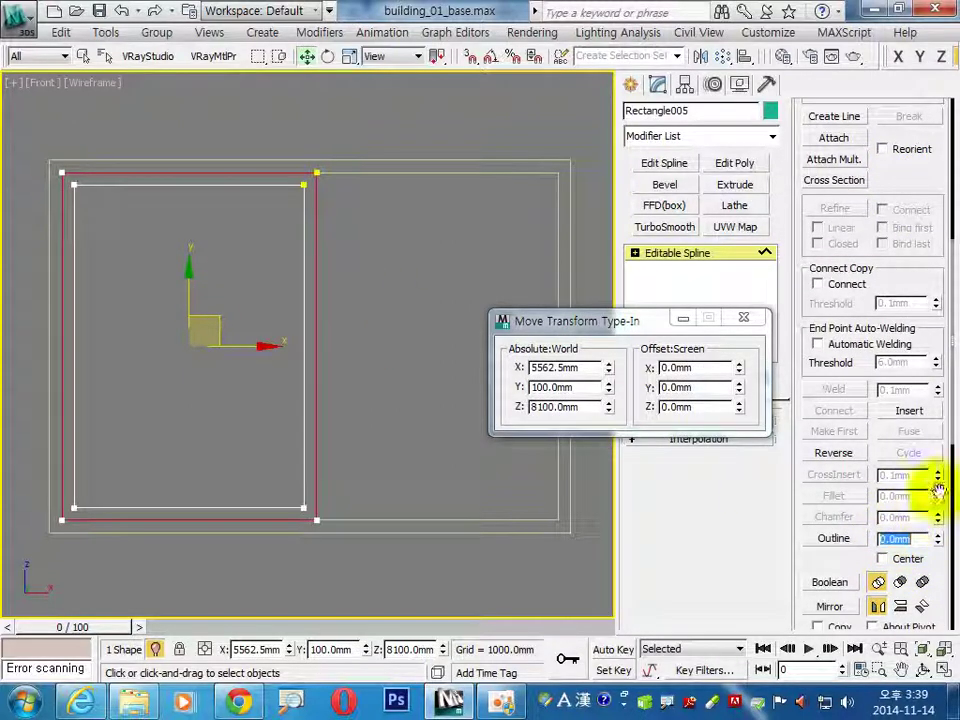
{"action": "left_click", "coordinate": [666, 253]}
{"action": "left_click", "coordinate": [734, 185]}
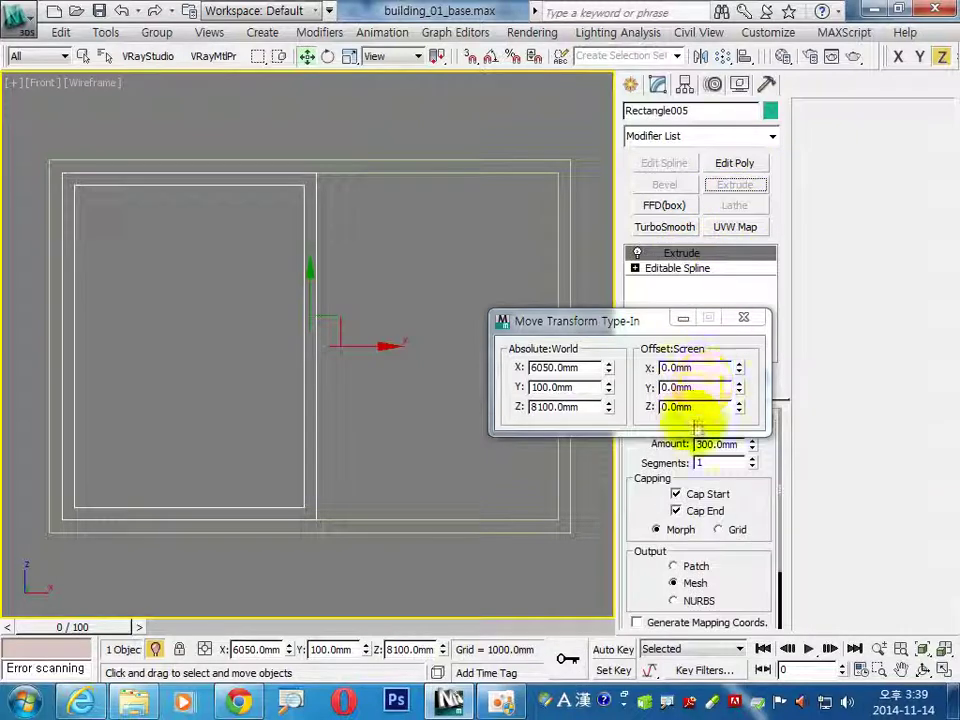
{"action": "left_click", "coordinate": [745, 320]}
{"action": "type", "text": "100"}
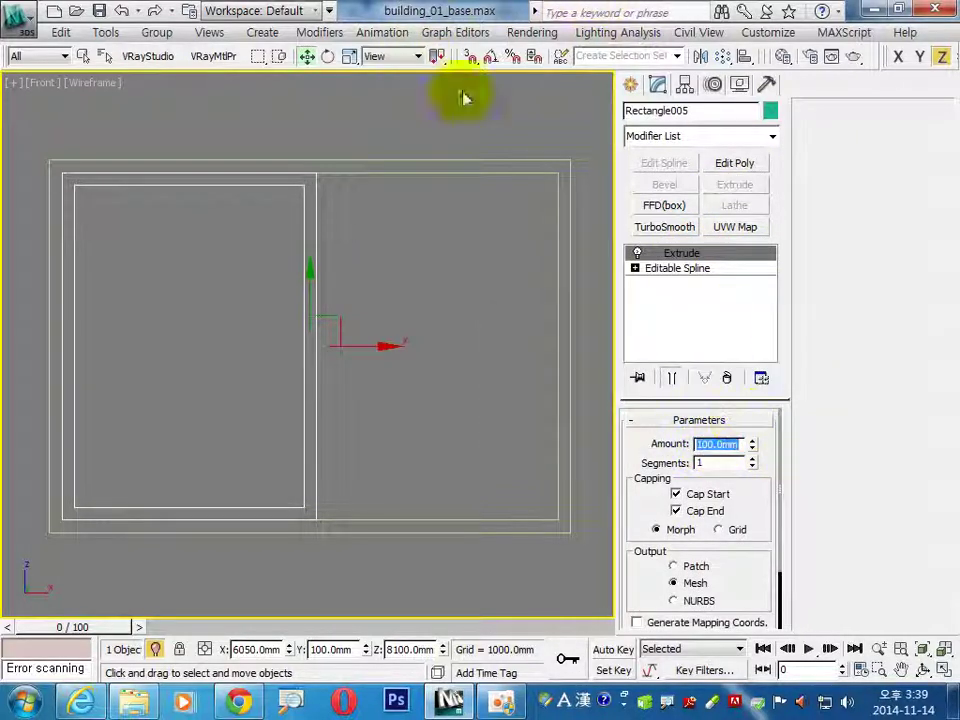
{"action": "left_click", "coordinate": [630, 84]}
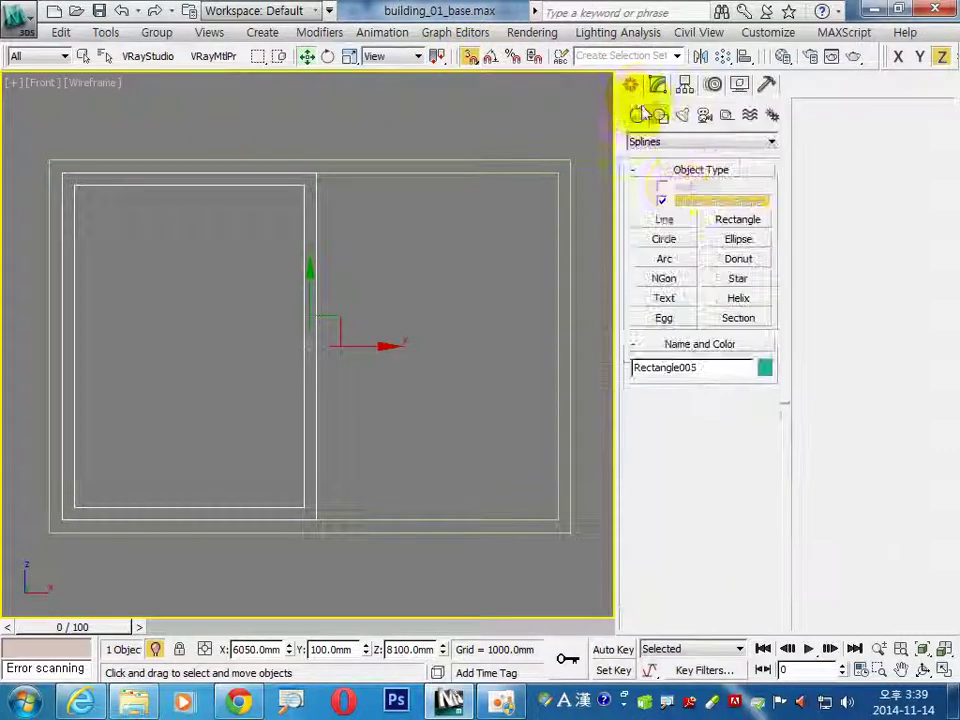
Draw a rectangle filling the left sash opening and extrude it 10 mm into a pane
{"action": "left_click", "coordinate": [739, 219]}
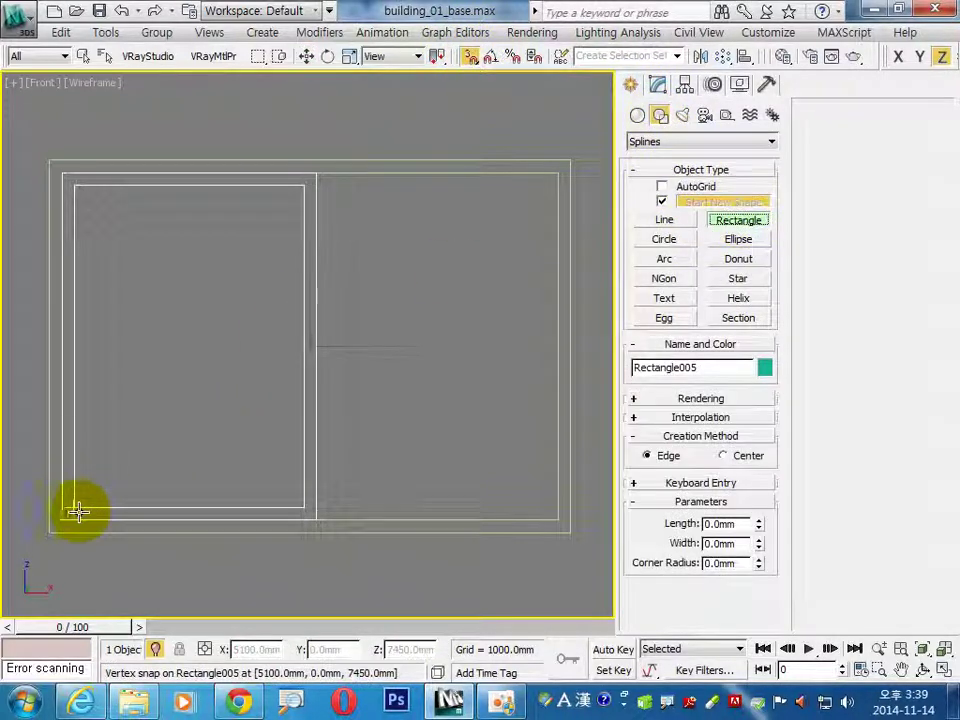
{"action": "left_click_drag", "start_coordinate": [75, 508], "coordinate": [304, 185]}
{"action": "left_click", "coordinate": [657, 85]}
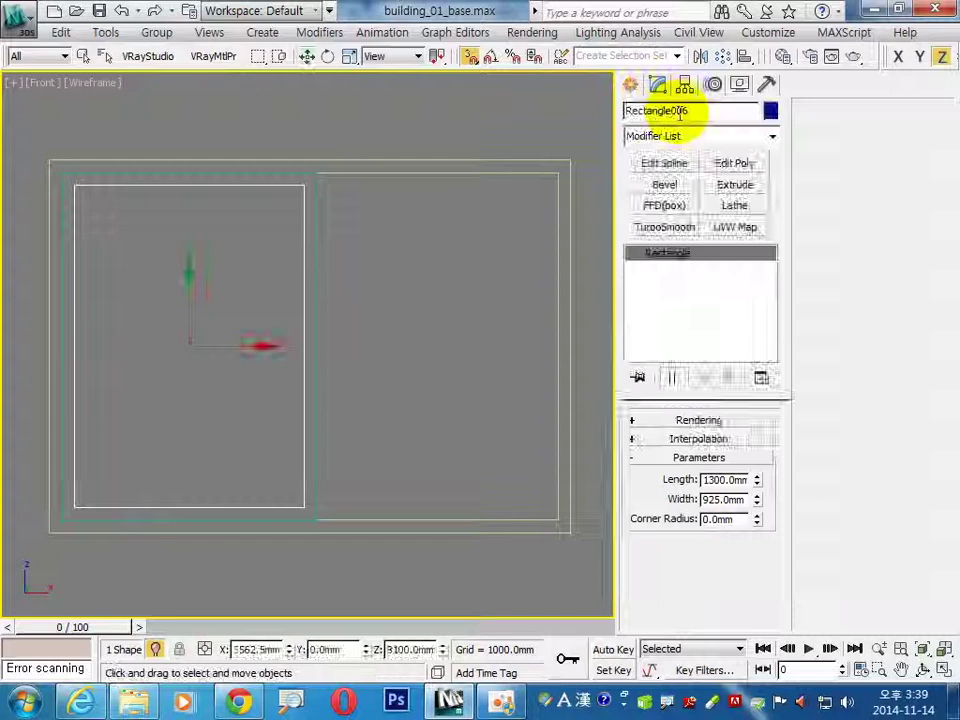
{"action": "left_click", "coordinate": [746, 187]}
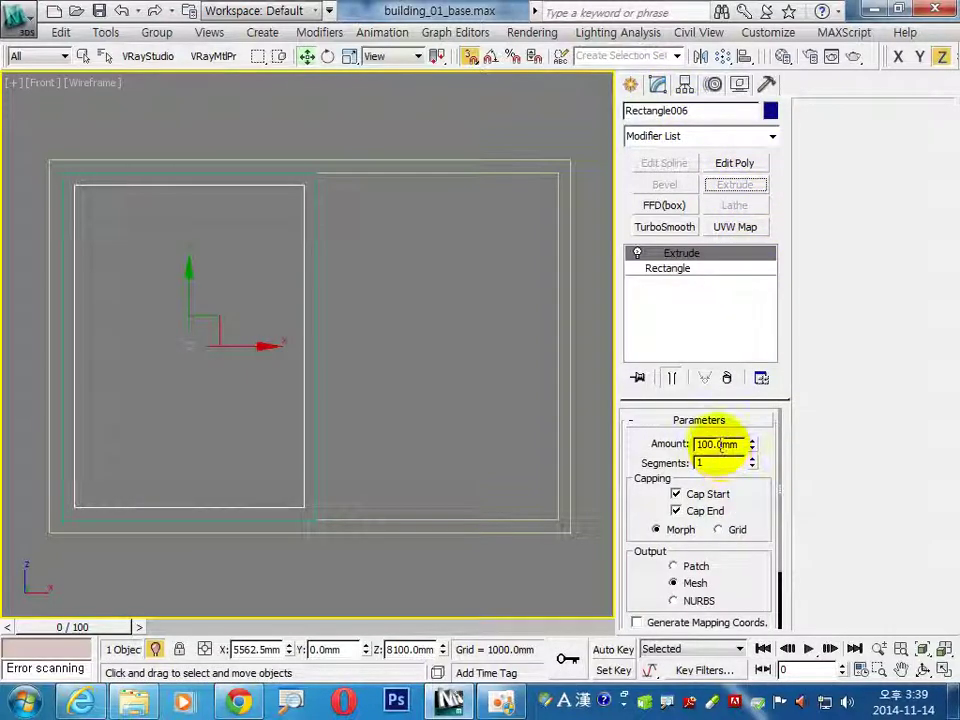
{"action": "type", "text": "10"}
{"action": "key", "text": "Return"}
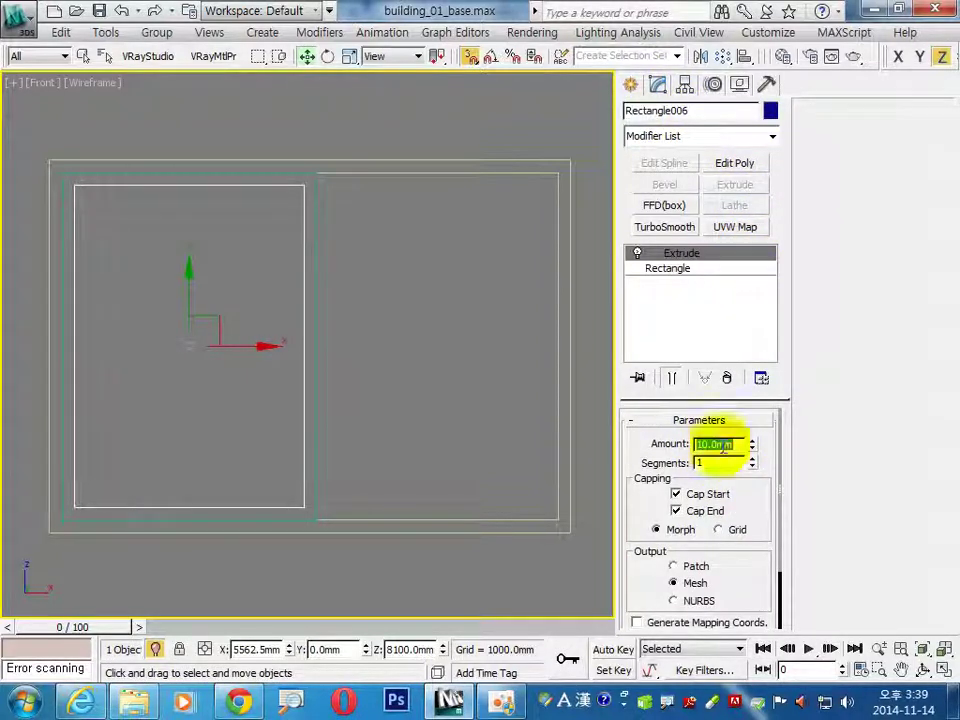
Align the pane's Y position centre-to-centre with Rectangle005, then select both objects
{"action": "left_click", "coordinate": [579, 568]}
{"action": "key", "text": "alt+w"}
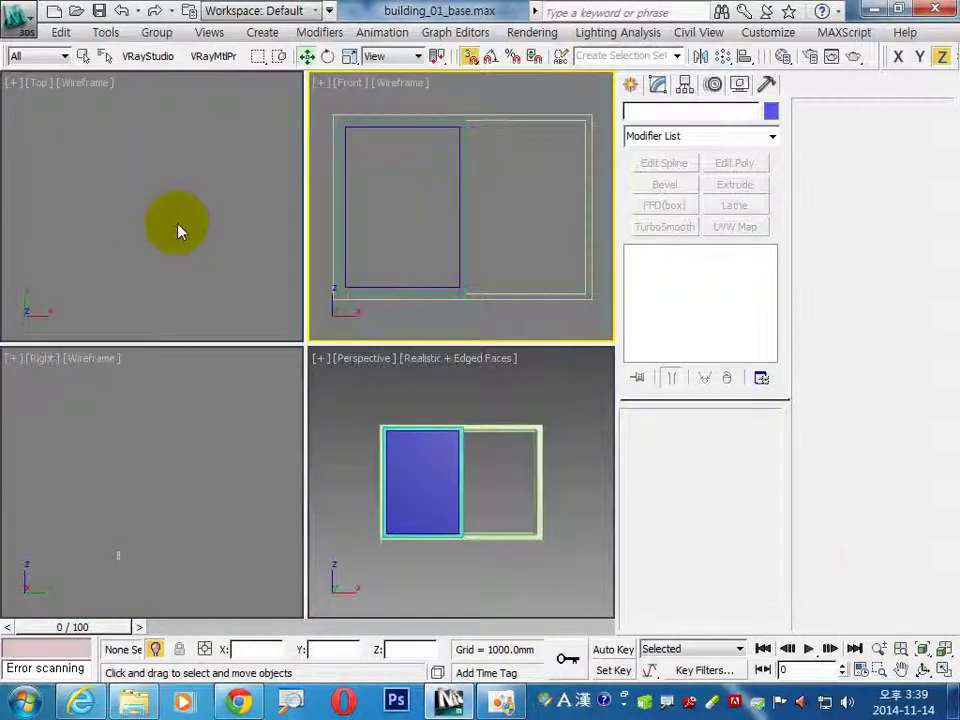
{"action": "left_click", "coordinate": [180, 229]}
{"action": "left_click", "coordinate": [943, 649]}
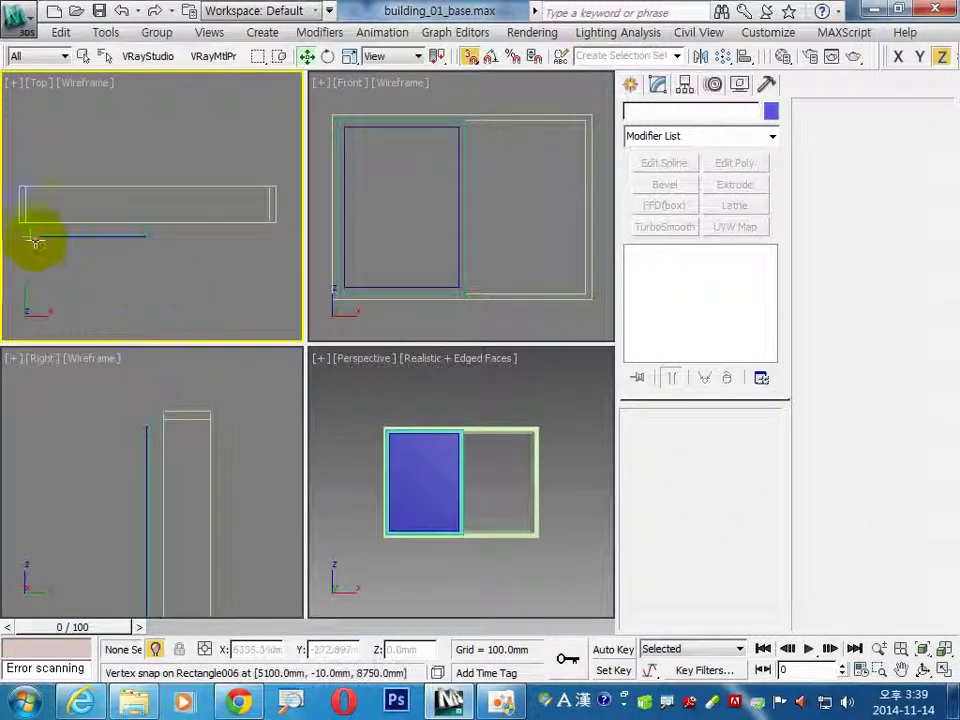
{"action": "left_click_drag", "start_coordinate": [32, 236], "coordinate": [165, 236]}
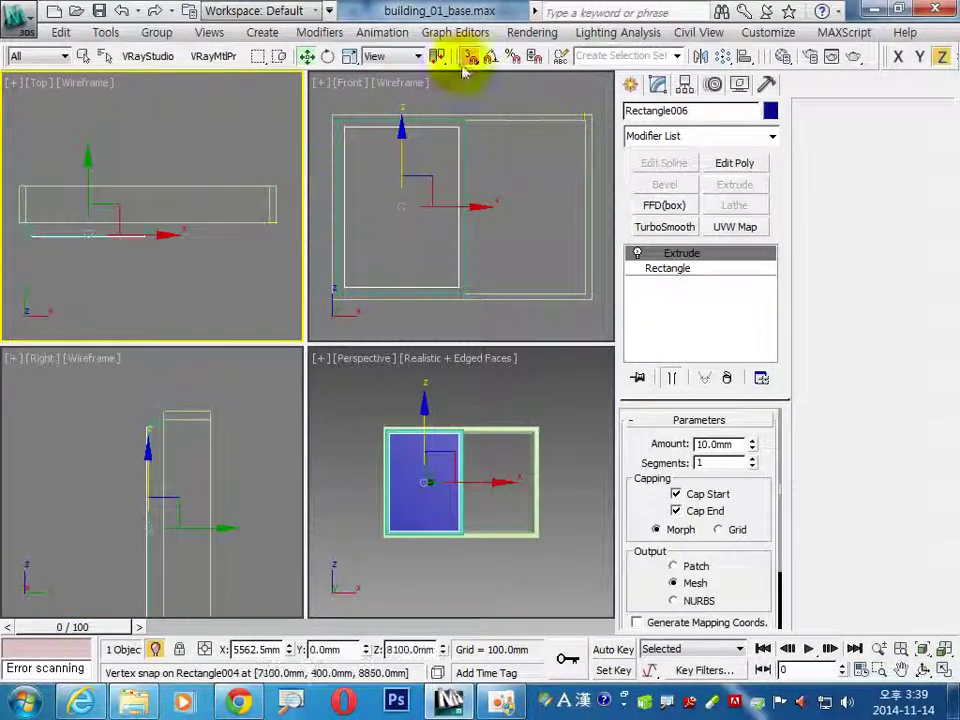
{"action": "left_click", "coordinate": [744, 57]}
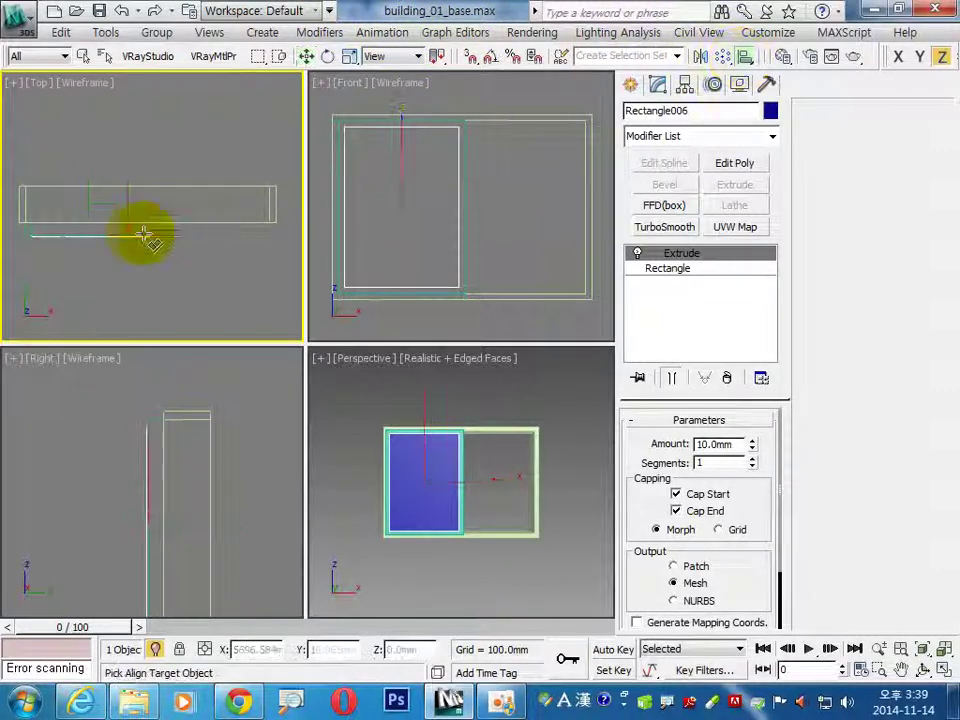
{"action": "left_click", "coordinate": [155, 225]}
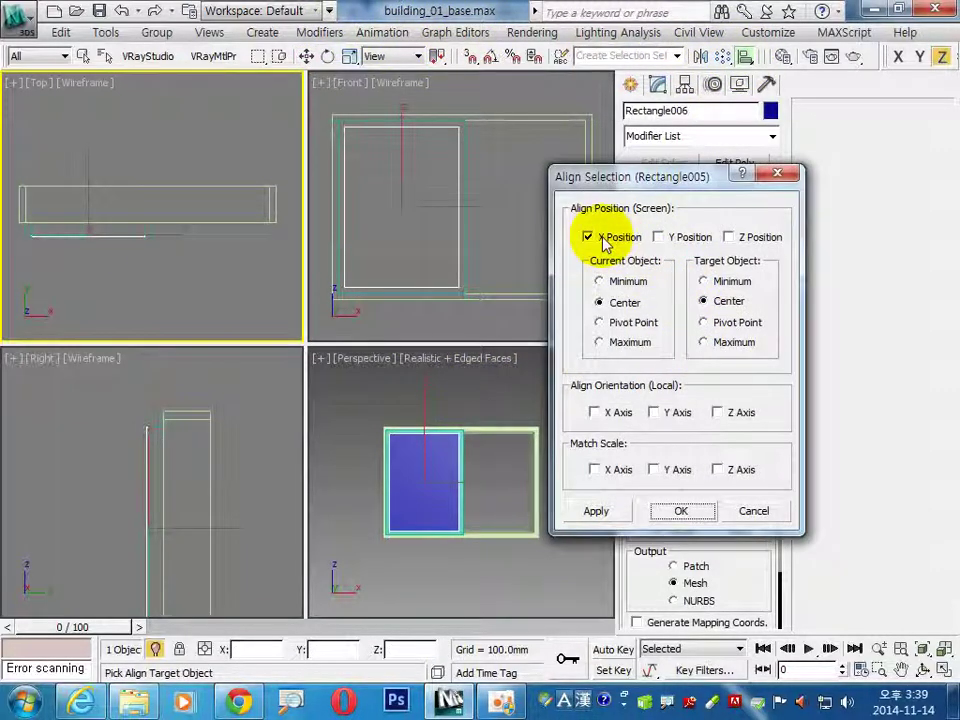
{"action": "left_click", "coordinate": [610, 240]}
{"action": "left_click", "coordinate": [690, 238]}
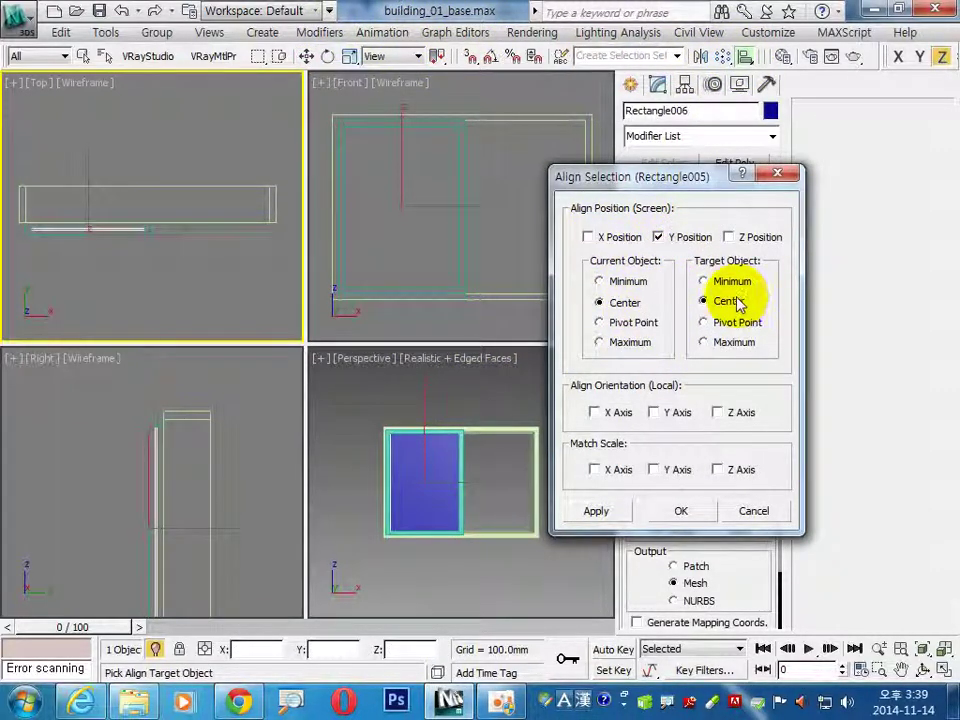
{"action": "left_click", "coordinate": [660, 517]}
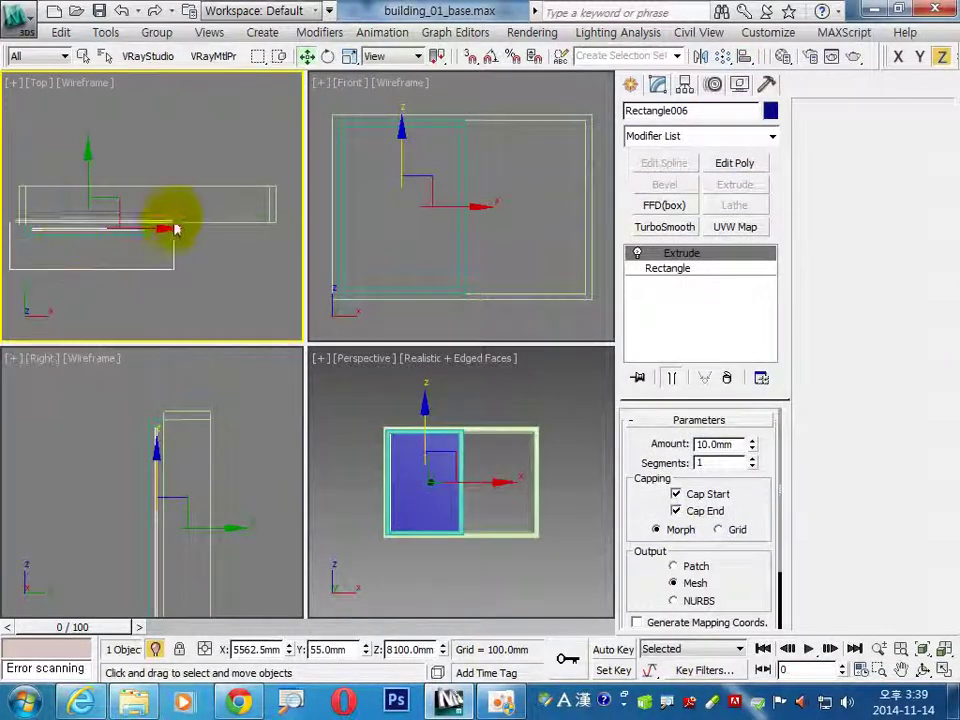
{"action": "left_click_drag", "start_coordinate": [10, 200], "coordinate": [197, 253]}
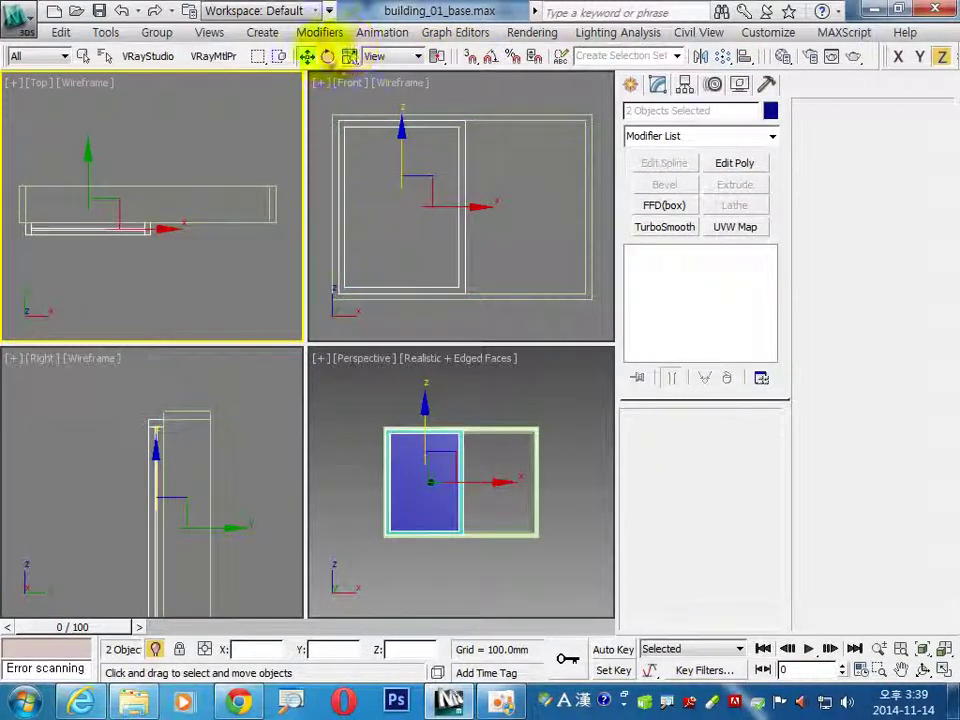
Offset the sash frame and pane in depth using Move Transform Type-In
{"action": "right_click", "coordinate": [307, 58]}
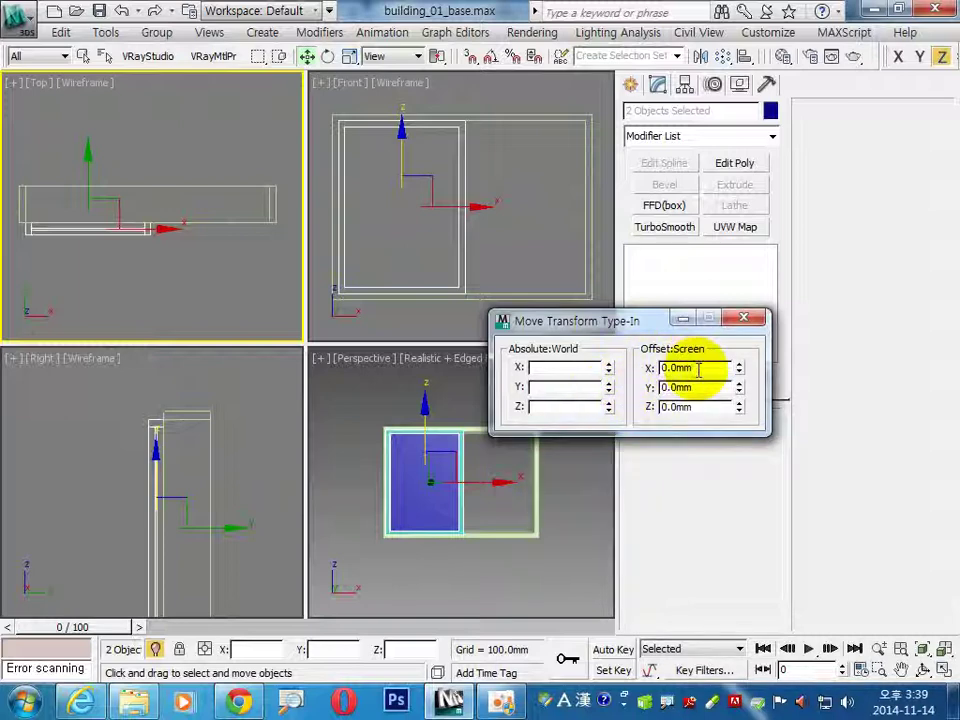
{"action": "double_click", "coordinate": [703, 389]}
{"action": "type", "text": "00"}
{"action": "key", "text": "Return"}
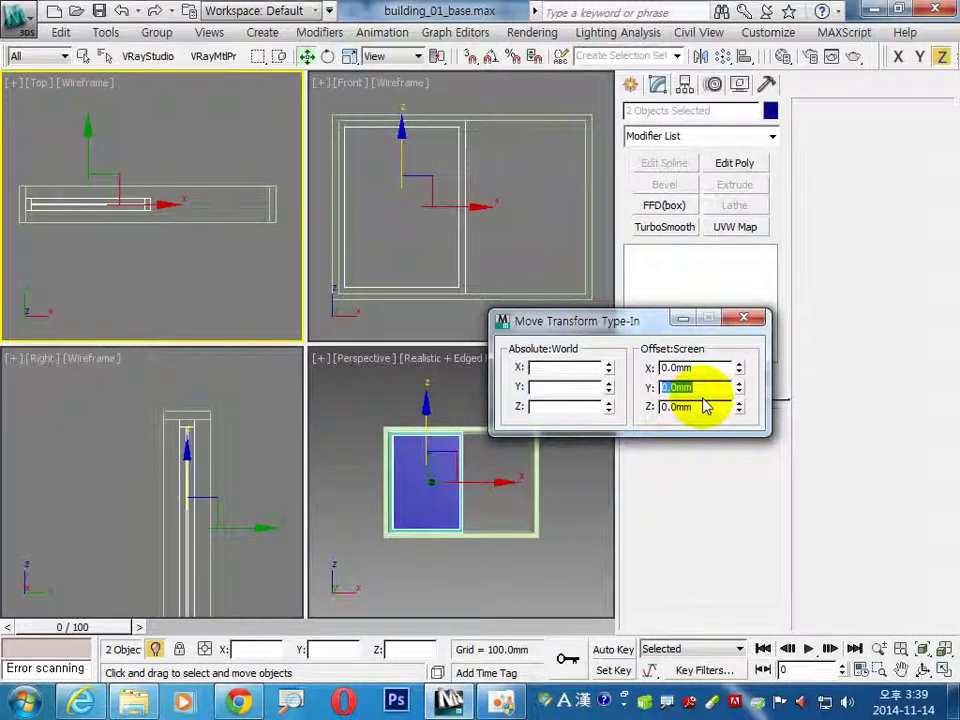
{"action": "key", "text": "Return"}
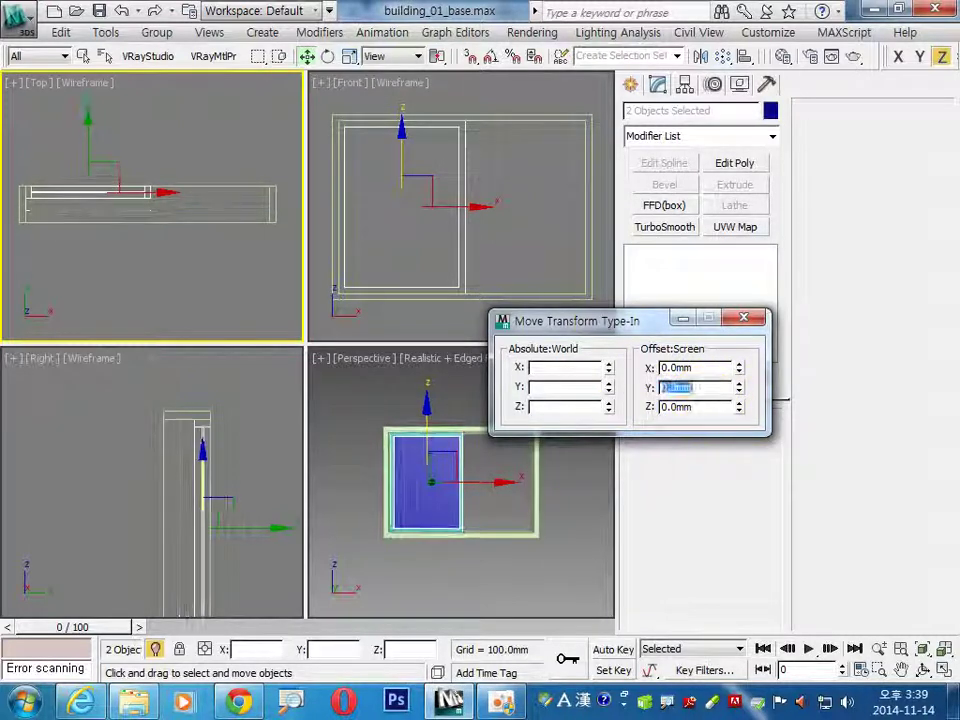
{"action": "left_click", "coordinate": [744, 317]}
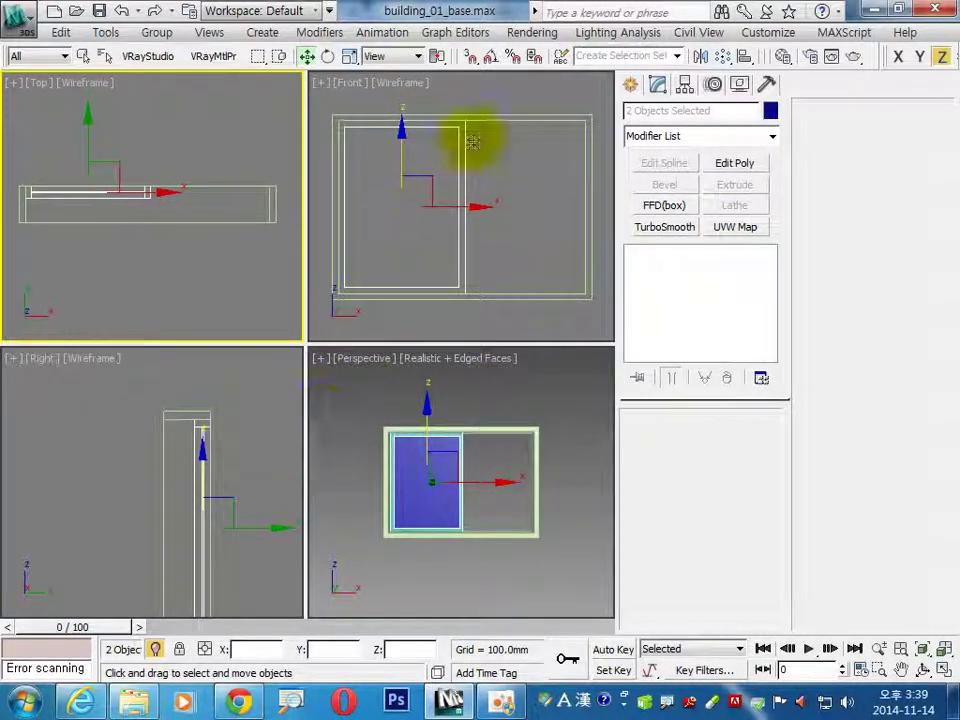
Mirror the sash and pane on X as an instance with a 975 mm offset
{"action": "left_click", "coordinate": [700, 56]}
{"action": "left_click", "coordinate": [440, 240]}
{"action": "left_click_drag", "start_coordinate": [502, 302], "coordinate": [431, 301]}
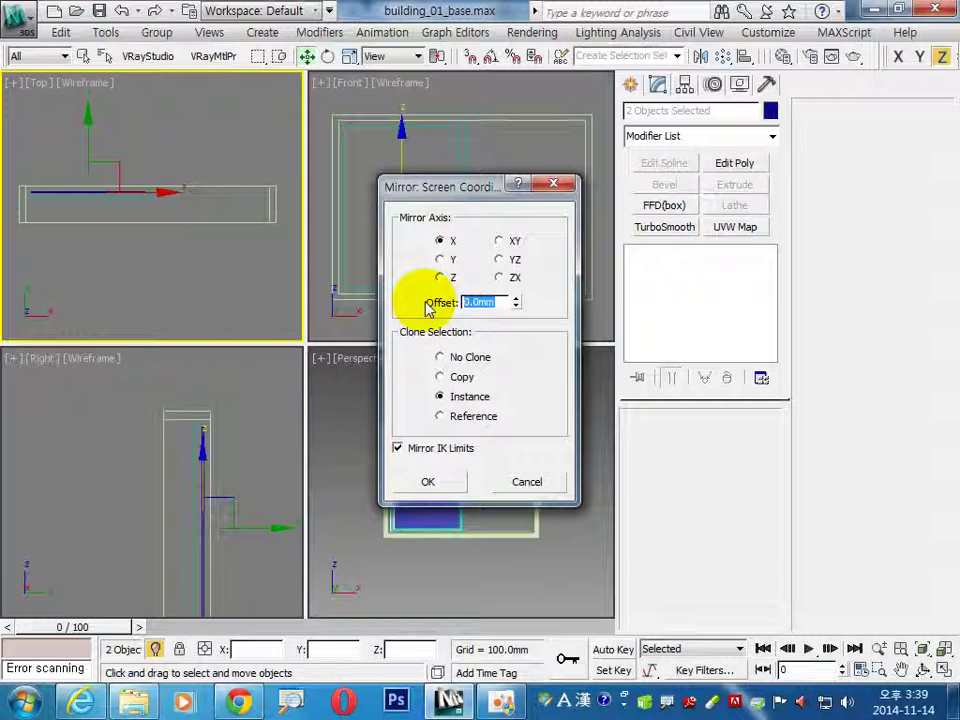
{"action": "type", "text": "975"}
{"action": "key", "text": "Return"}
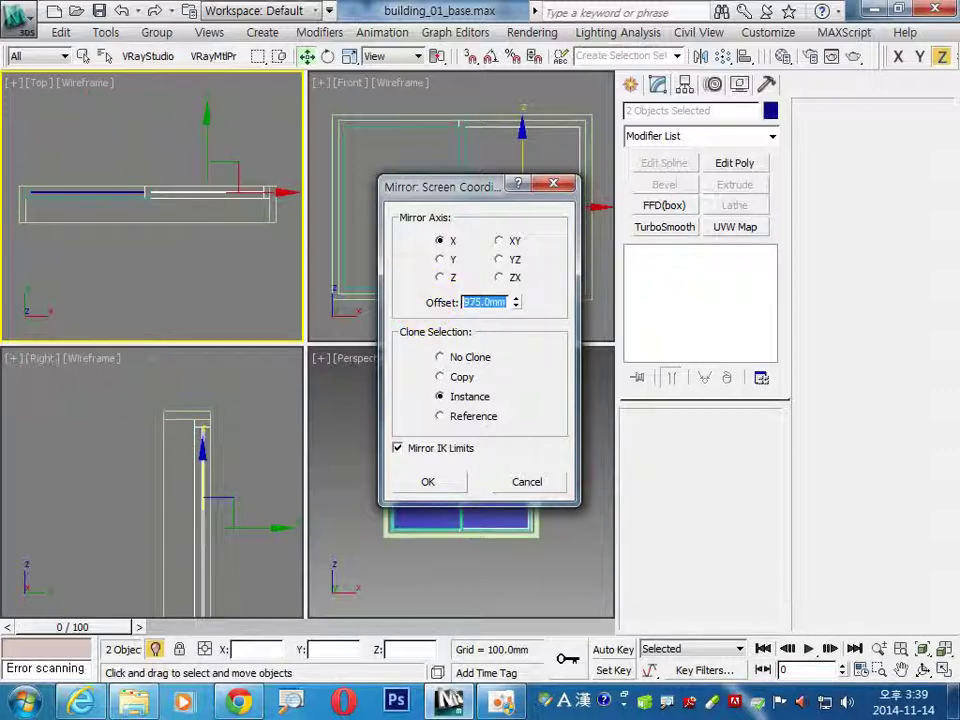
{"action": "left_click", "coordinate": [428, 481]}
Shift the mirrored sash -100 mm in Y so the sashes overlap
{"action": "right_click", "coordinate": [307, 58]}
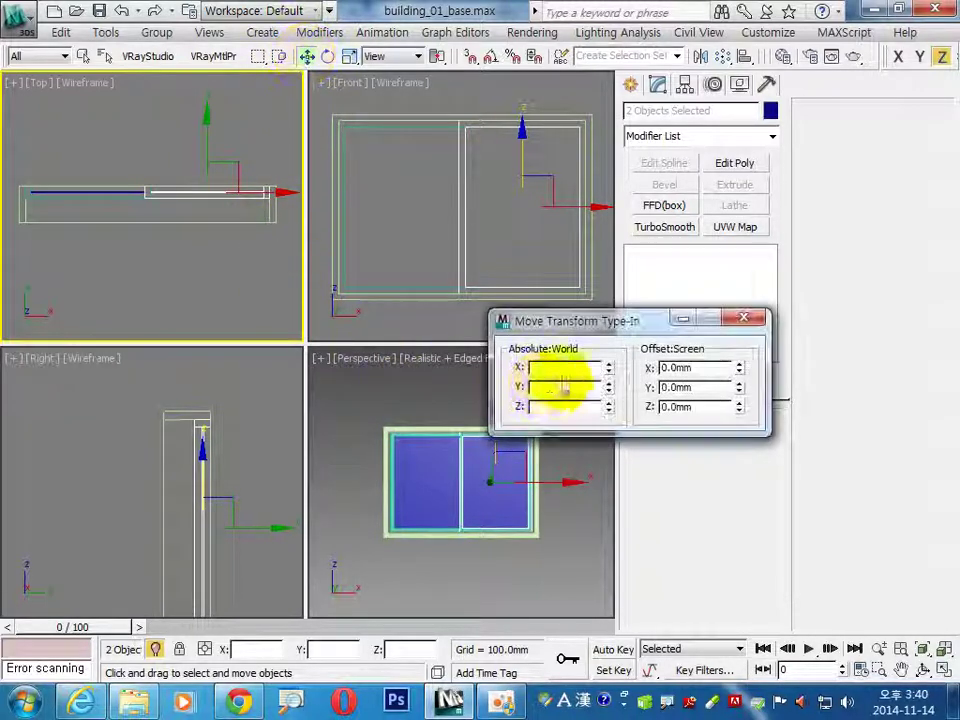
{"action": "left_click", "coordinate": [662, 387]}
{"action": "type", "text": "-100"}
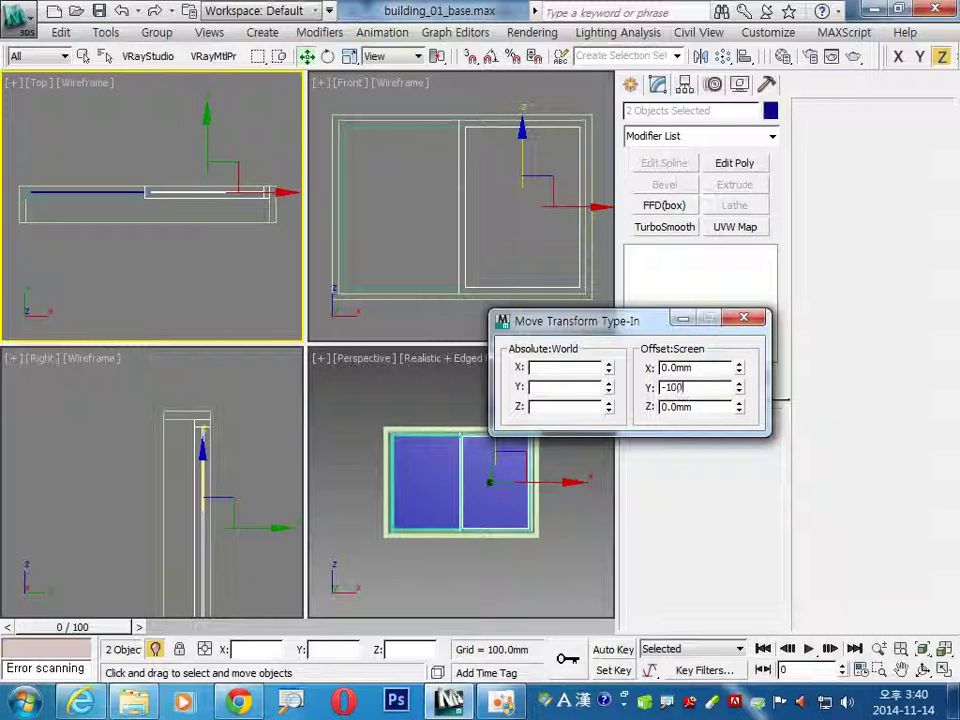
{"action": "key", "text": "Return"}
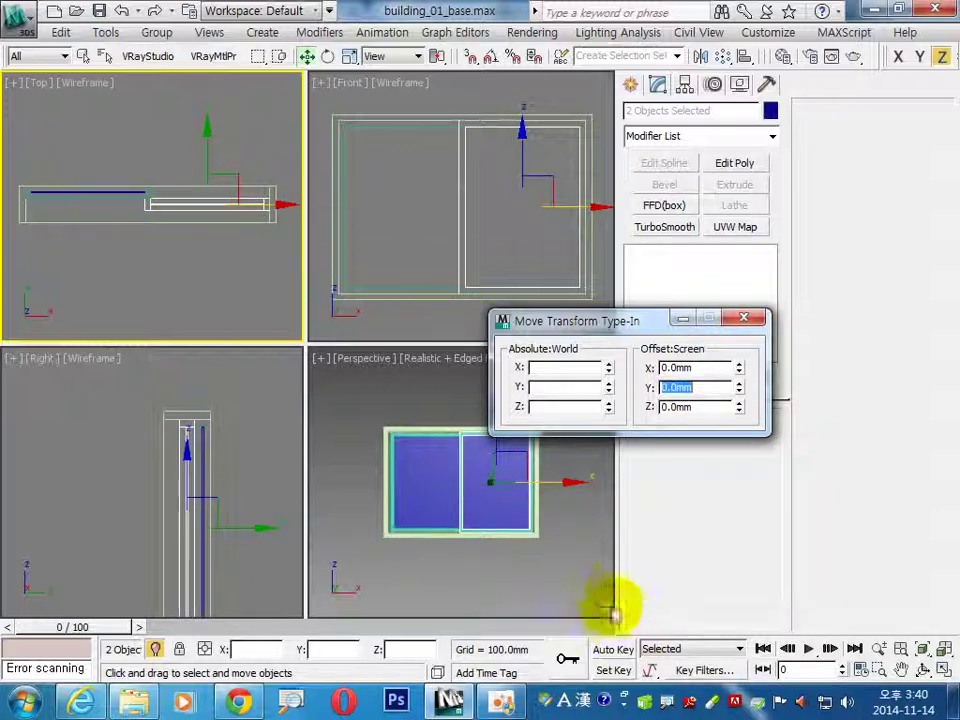
{"action": "left_click", "coordinate": [743, 318]}
{"action": "left_click", "coordinate": [583, 612]}
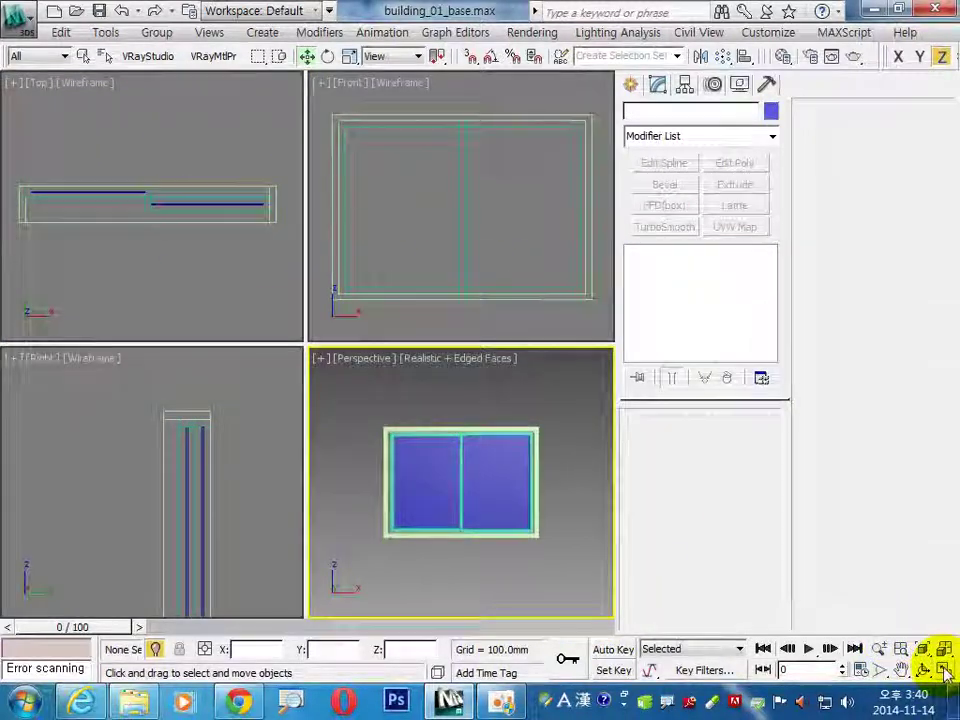
Set the Chrome_2 material's diffuse to grey 45 and reflection to grey 215
{"action": "left_click", "coordinate": [941, 668]}
{"action": "mouse_move", "coordinate": [364, 409]}
{"action": "middle_mouse_down", "text": "alt"}
{"action": "mouse_move", "coordinate": [321, 461]}
{"action": "mouse_move", "coordinate": [294, 467]}
{"action": "mouse_move", "coordinate": [389, 492]}
{"action": "middle_mouse_up", "text": "alt"}
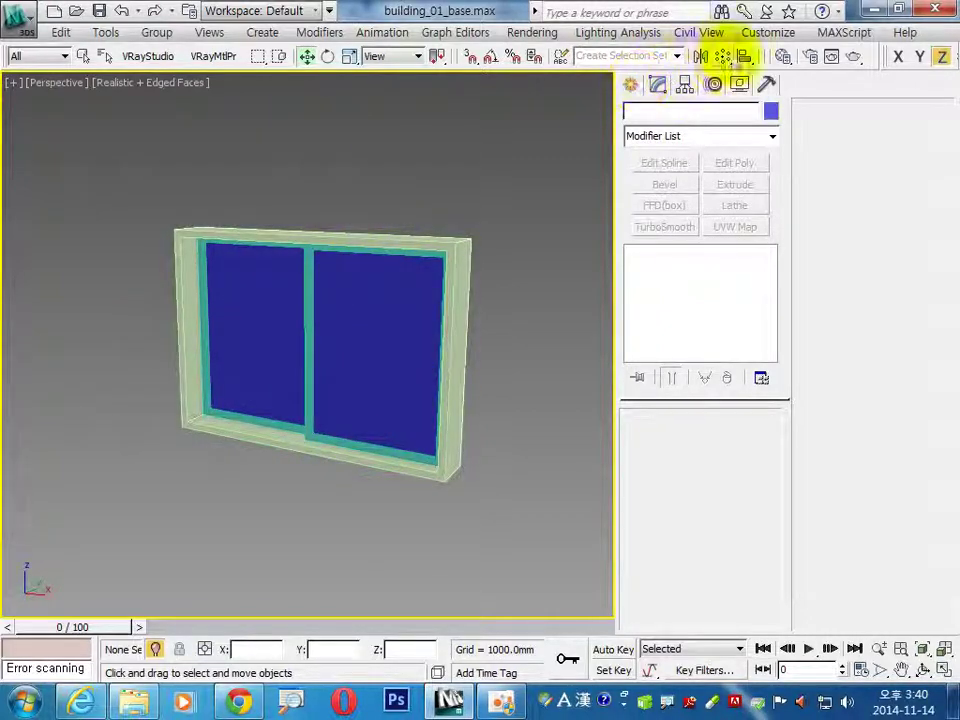
{"action": "left_click", "coordinate": [784, 60]}
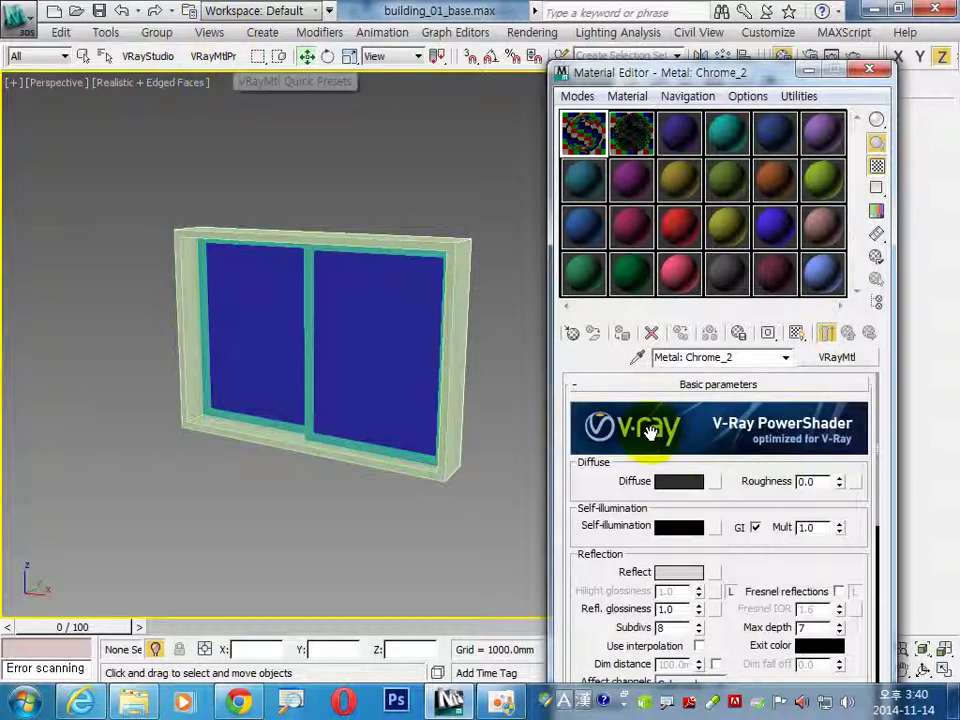
{"action": "left_click", "coordinate": [676, 484]}
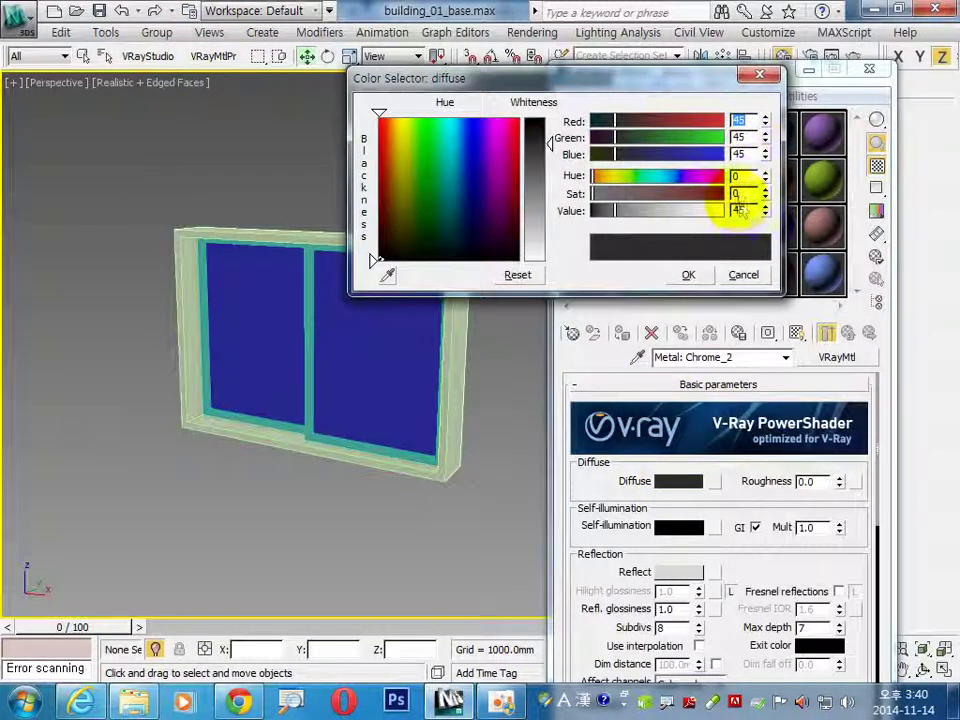
{"action": "left_click", "coordinate": [688, 277]}
{"action": "left_click", "coordinate": [678, 573]}
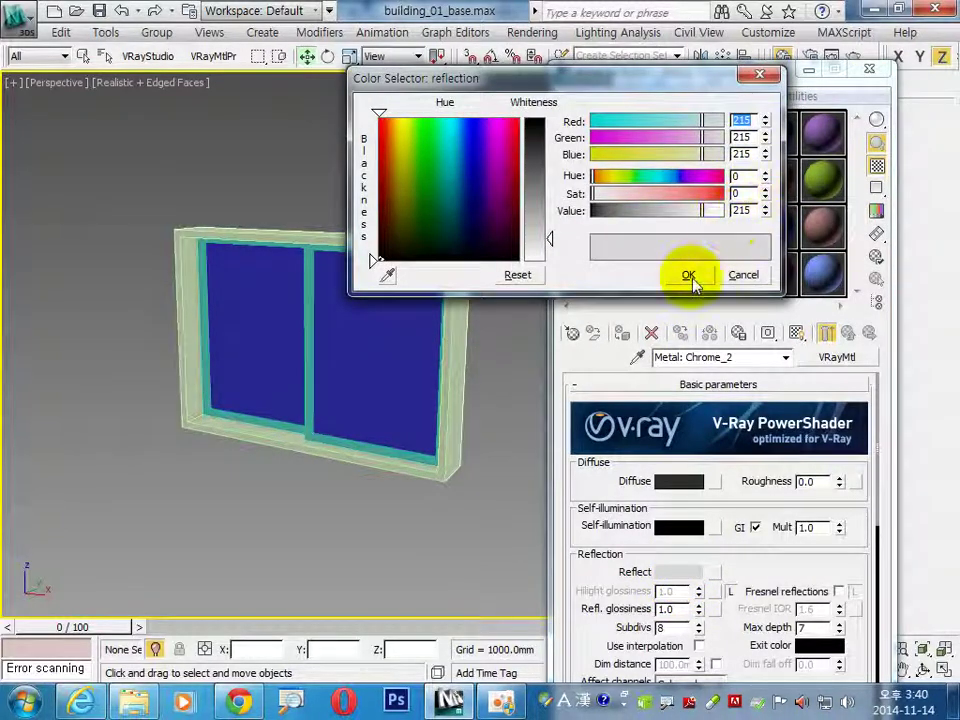
{"action": "left_click", "coordinate": [688, 275]}
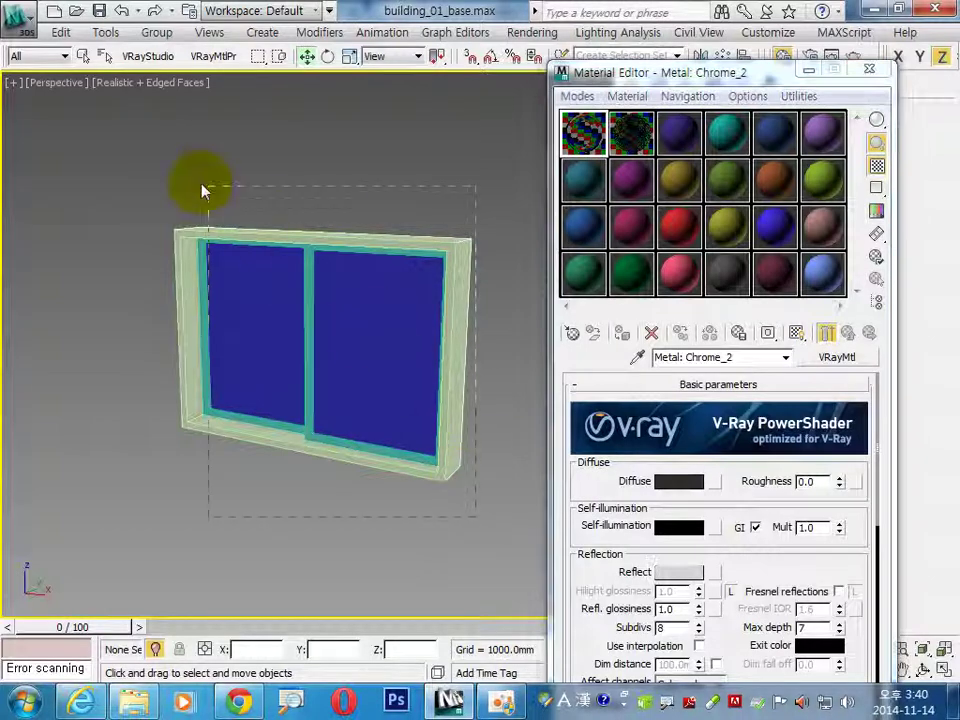
Assign Chrome_2 to the frame and sash parts, excluding both glass panes
{"action": "left_click_drag", "start_coordinate": [221, 199], "coordinate": [227, 359]}
{"action": "left_click", "coordinate": [280, 303], "text": "alt"}
{"action": "left_click", "coordinate": [343, 343], "text": "alt"}
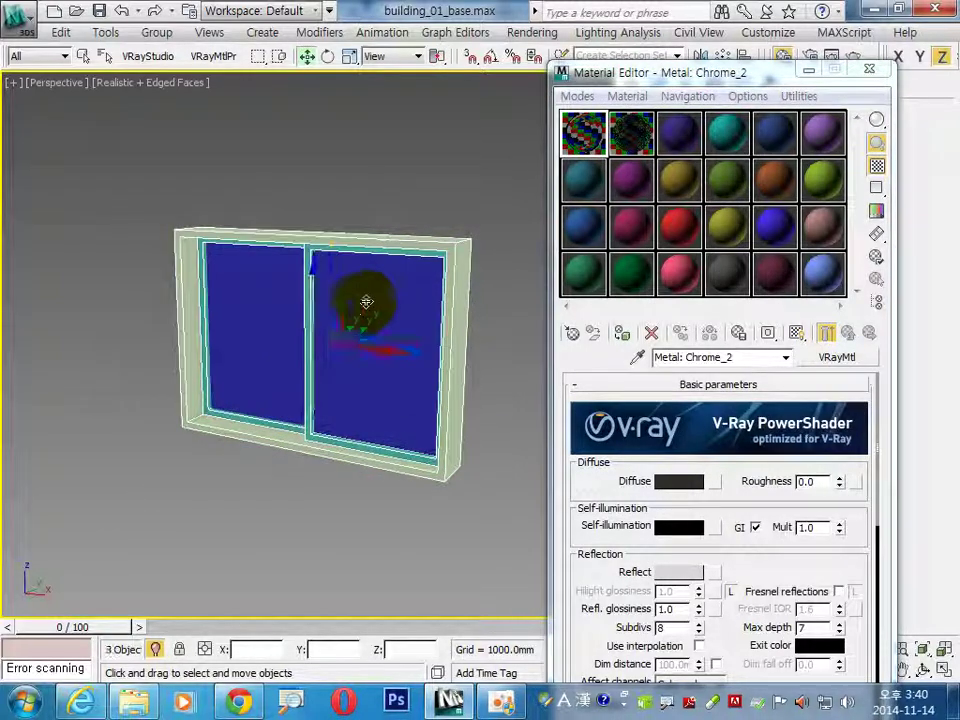
{"action": "left_click", "coordinate": [622, 343]}
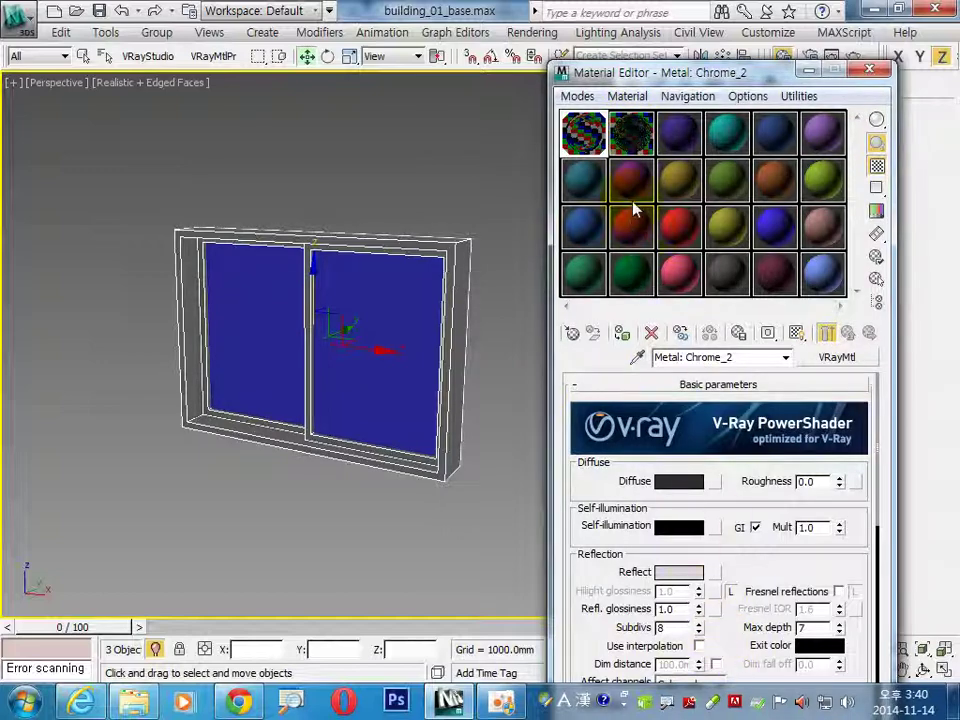
{"action": "left_click", "coordinate": [634, 140]}
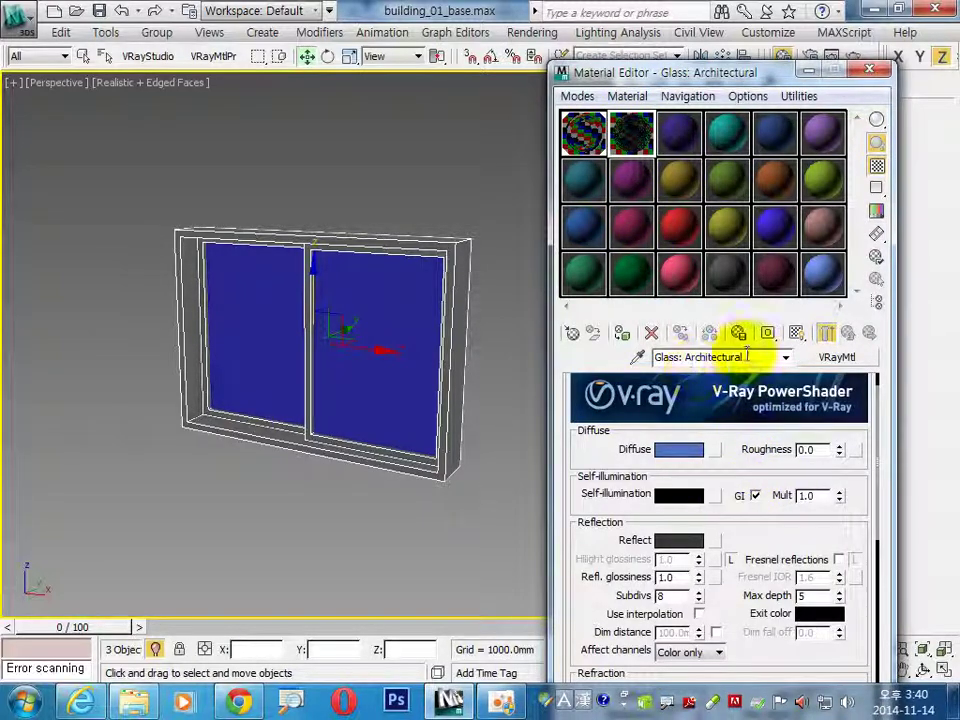
Give the Glass: Architectural material a blue diffuse and 244 grey refraction
{"action": "left_click", "coordinate": [688, 452]}
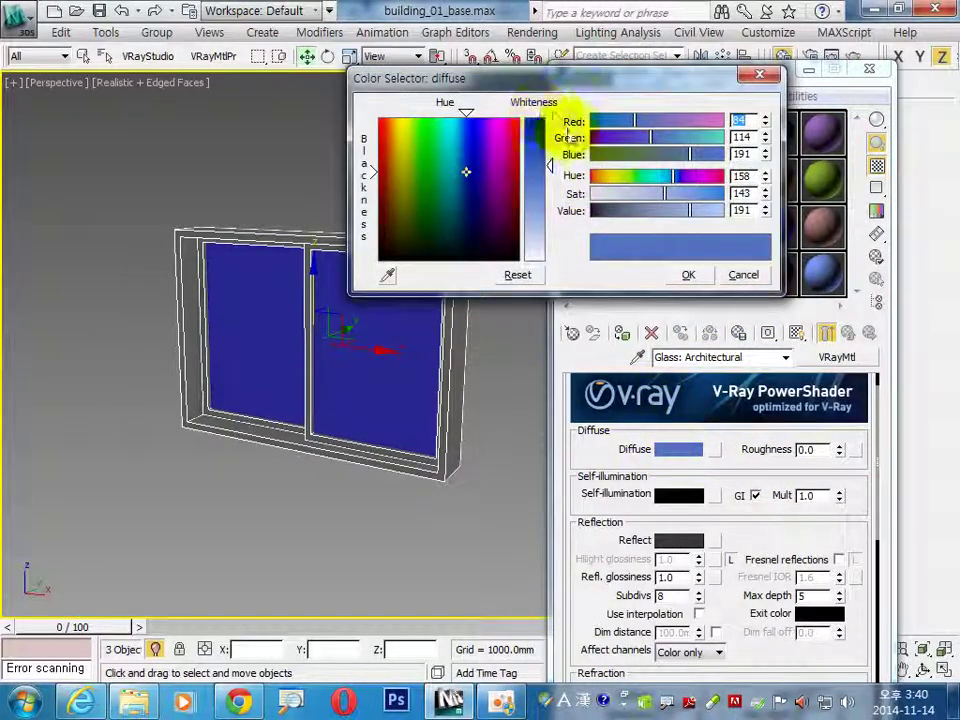
{"action": "left_click", "coordinate": [690, 277]}
{"action": "scroll", "coordinate": [744, 530], "scroll_direction": "down", "scroll_amount": 3}
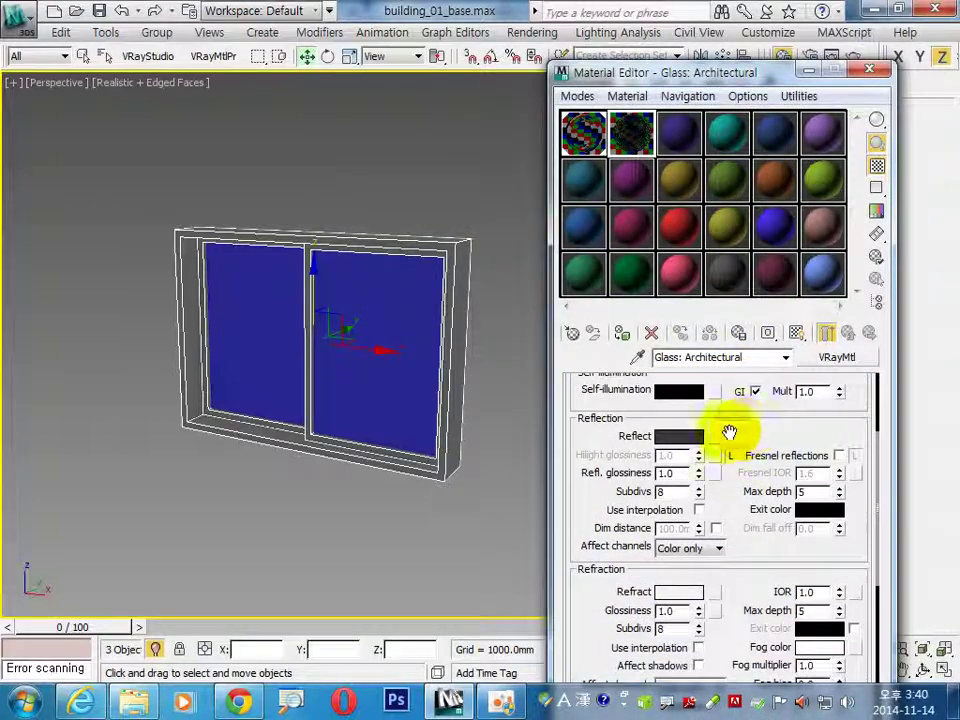
{"action": "left_click", "coordinate": [700, 436]}
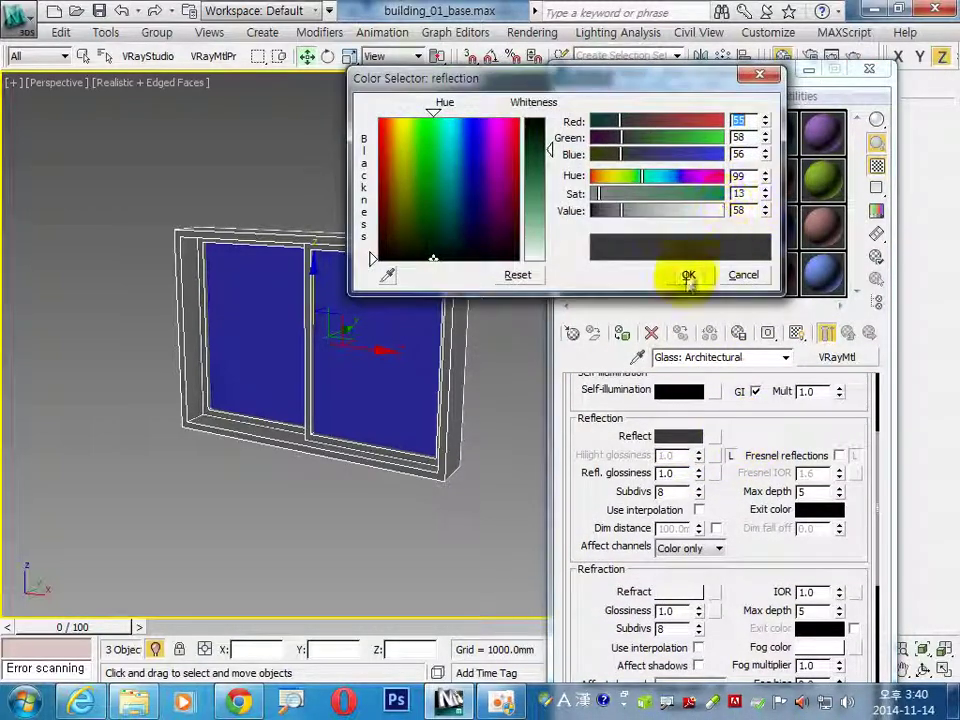
{"action": "left_click", "coordinate": [740, 274]}
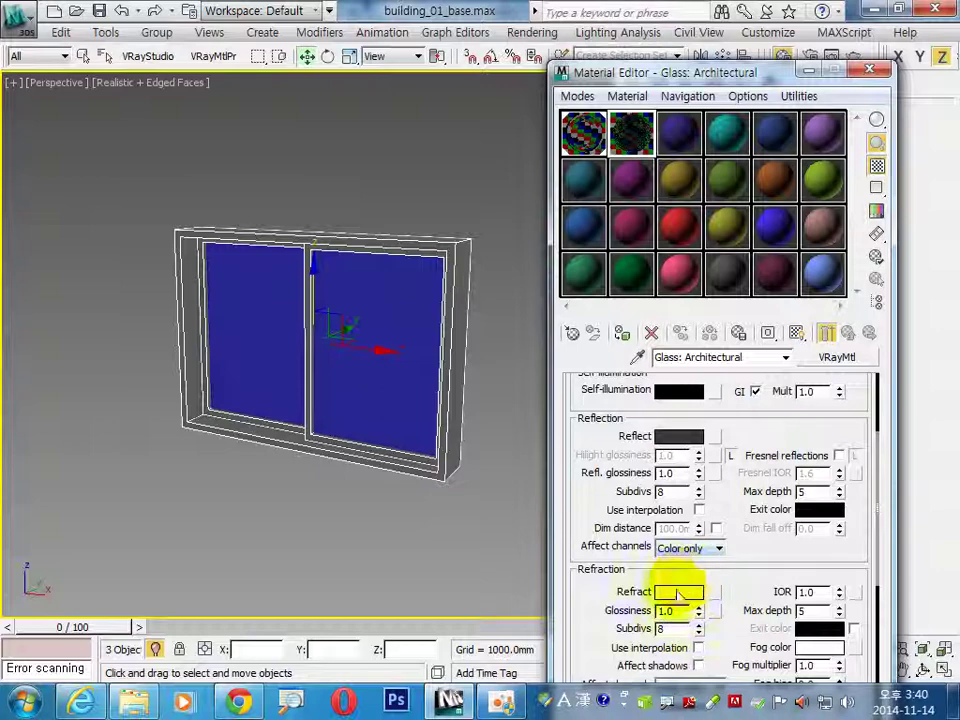
{"action": "left_click", "coordinate": [679, 592]}
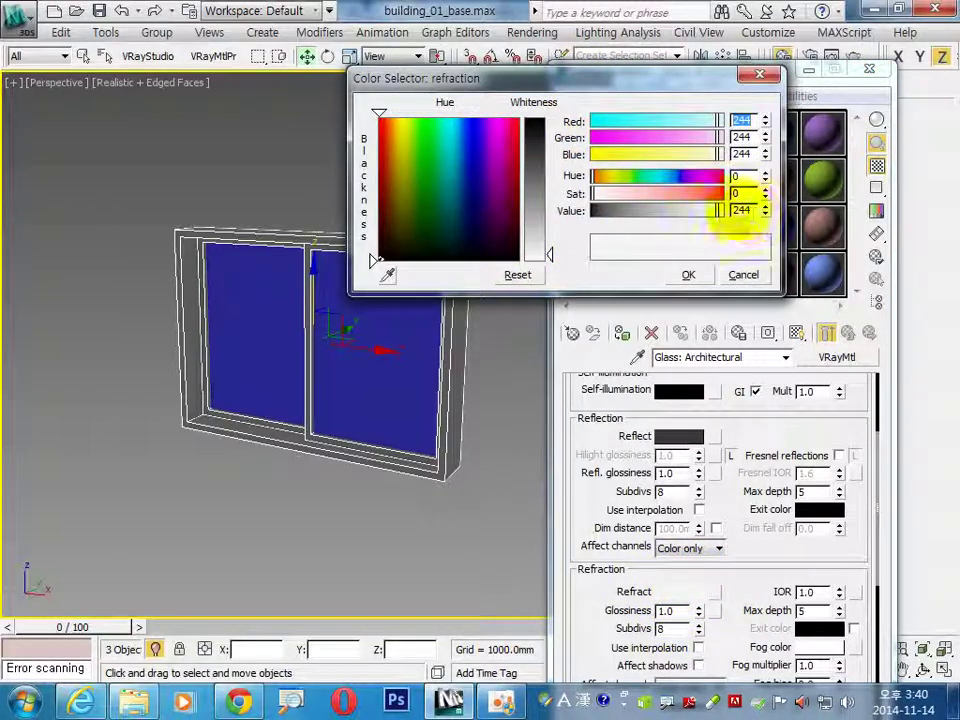
{"action": "left_click", "coordinate": [688, 274]}
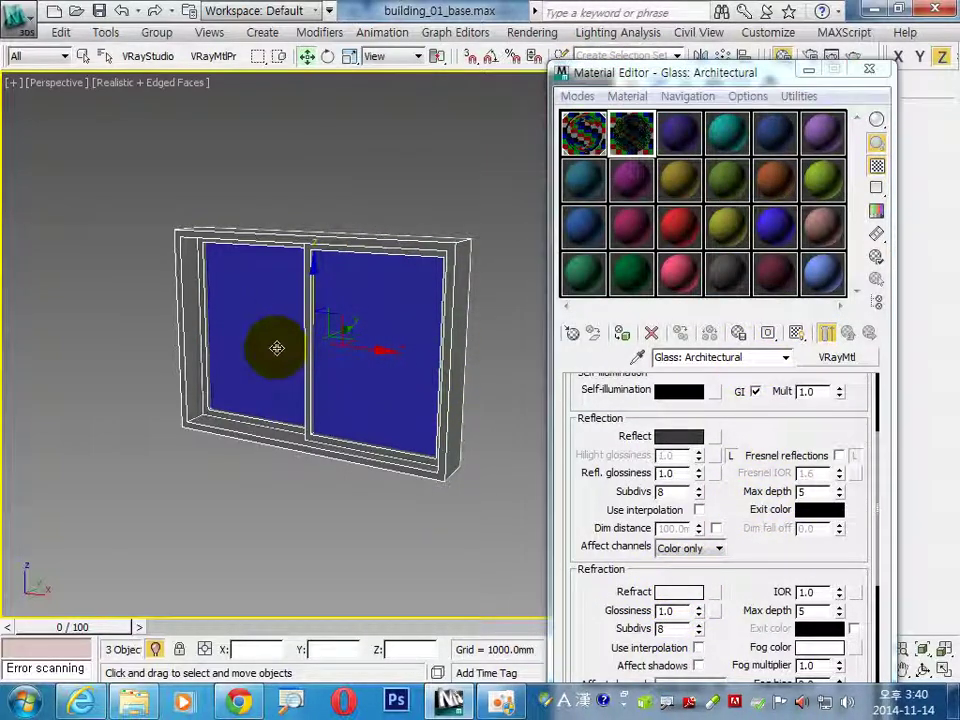
Assign the glass material to both window panes
{"action": "left_click", "coordinate": [277, 348]}
{"action": "left_click", "coordinate": [364, 381], "text": "ctrl"}
{"action": "left_click", "coordinate": [621, 331]}
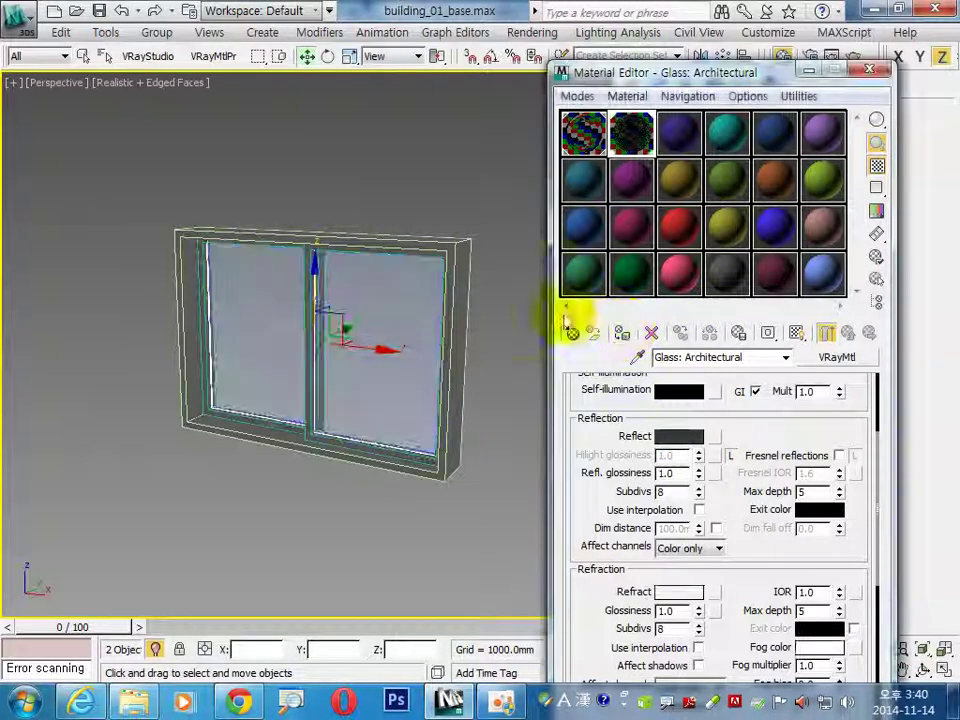
{"action": "left_click", "coordinate": [489, 553]}
{"action": "left_click_drag", "start_coordinate": [135, 152], "coordinate": [463, 527]}
Group the five window parts as s_win and close the Material Editor
{"action": "left_click", "coordinate": [157, 32]}
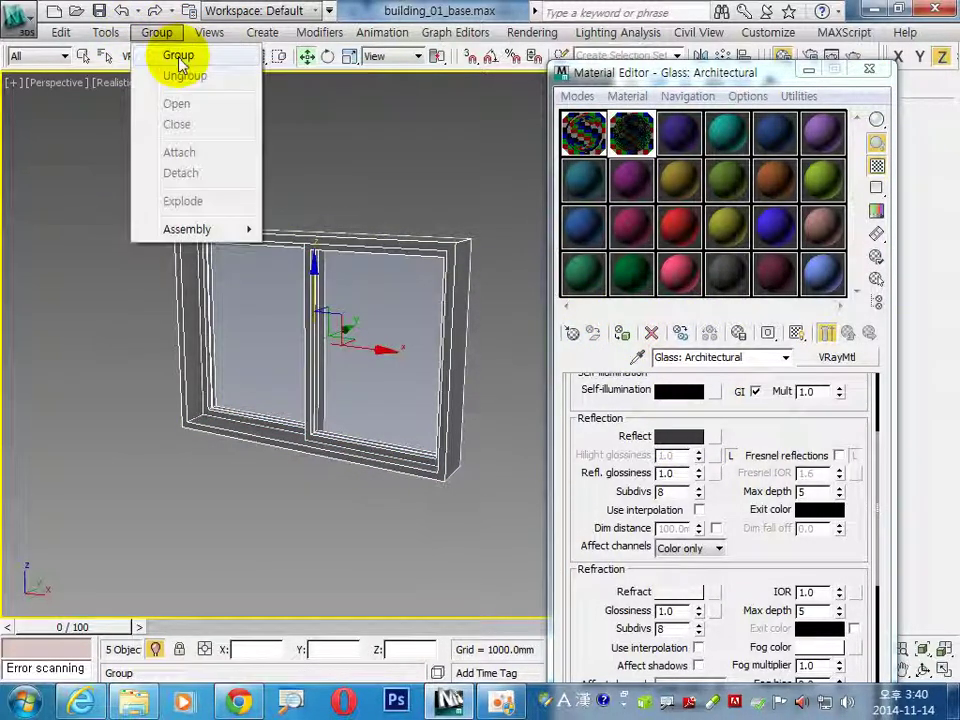
{"action": "left_click", "coordinate": [180, 57]}
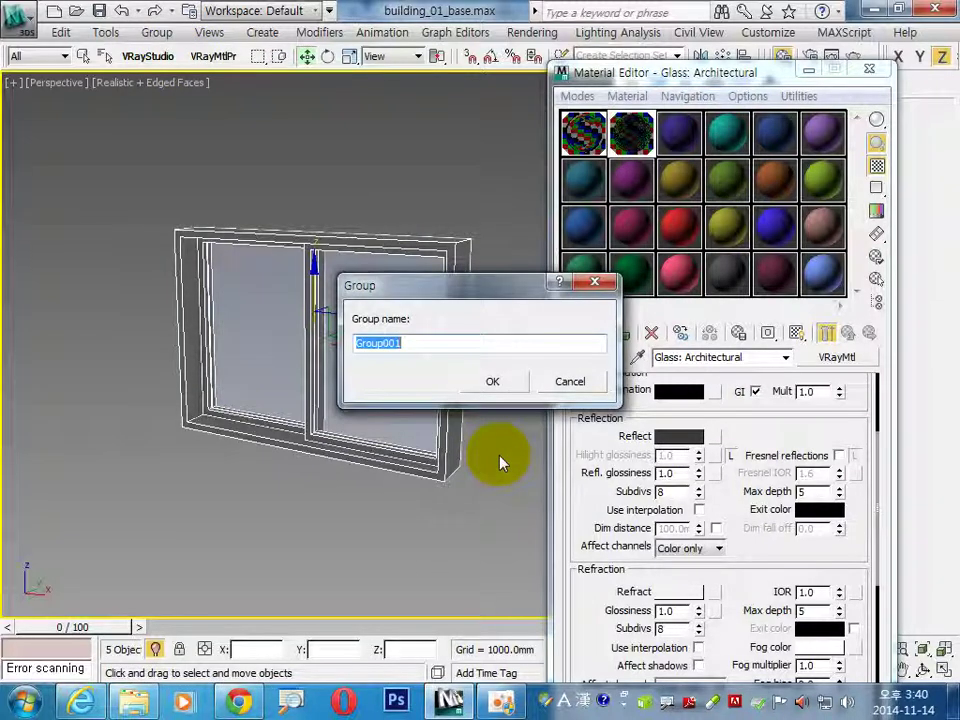
{"action": "type", "text": "s_win"}
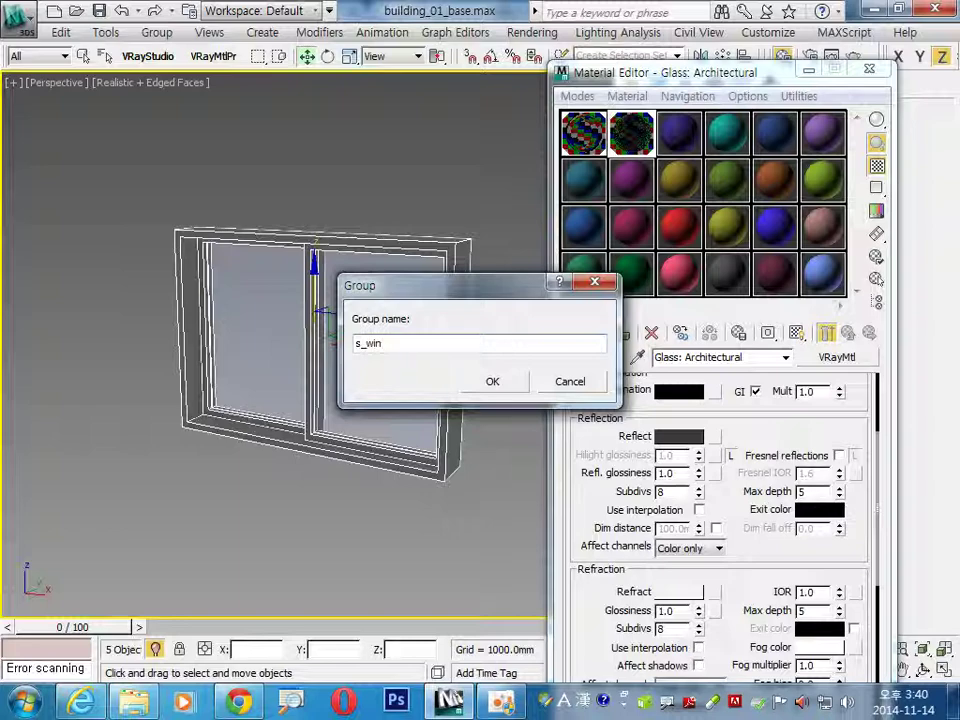
{"action": "key", "text": "Return"}
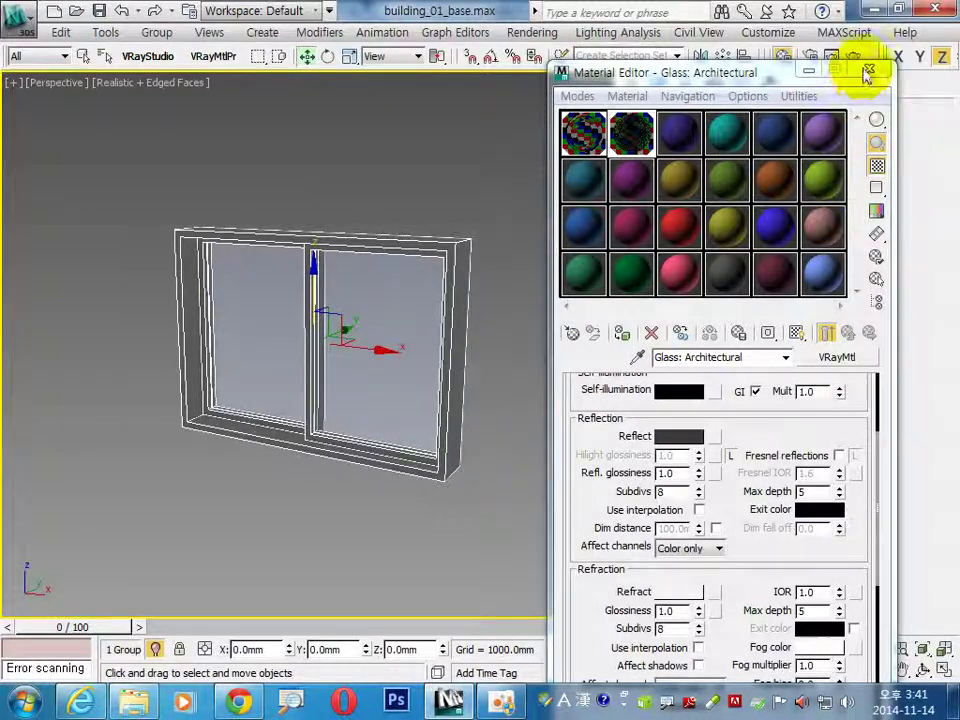
{"action": "left_click", "coordinate": [869, 69]}
Exit isolation and zoom out so the whole tower shows around the window
{"action": "left_click", "coordinate": [157, 651]}
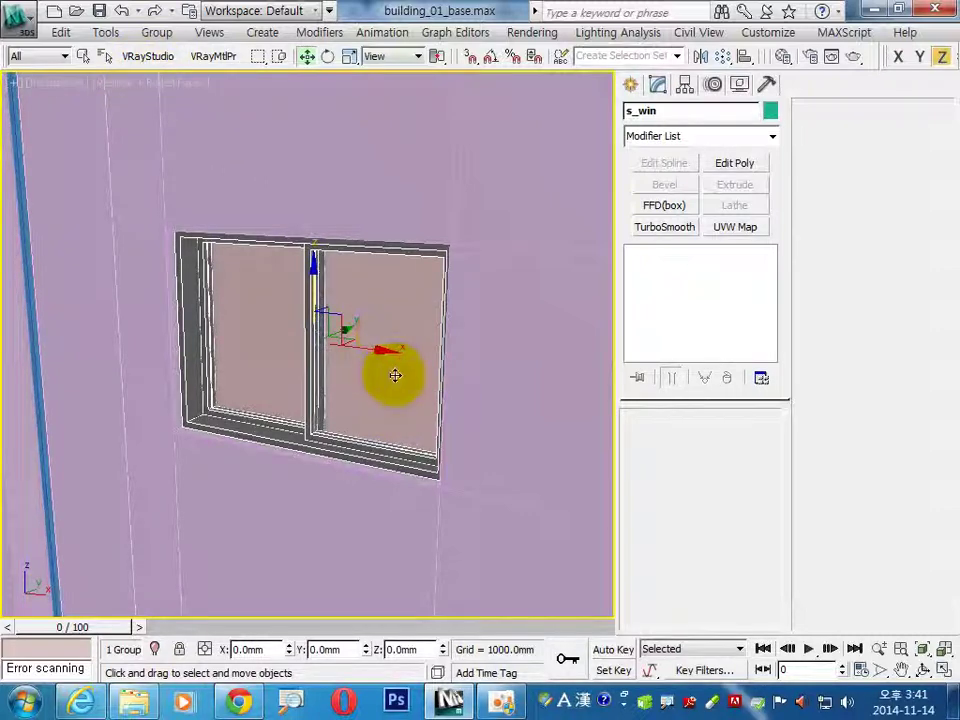
{"action": "scroll", "coordinate": [383, 338], "scroll_direction": "down", "scroll_amount": 4}
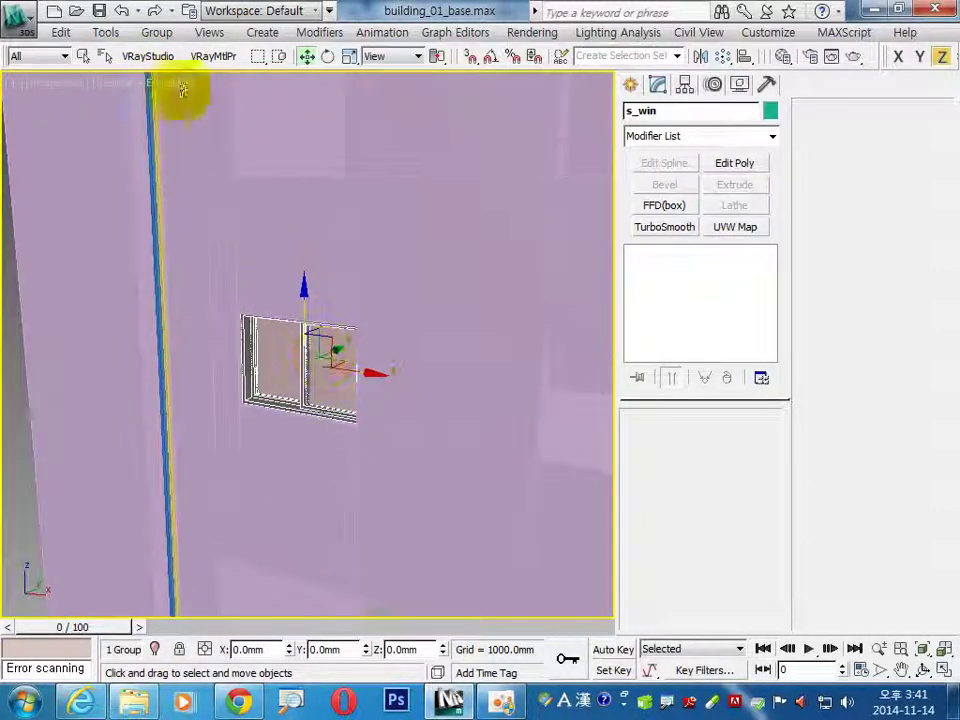
{"action": "left_click", "coordinate": [84, 55]}
{"action": "double_click", "coordinate": [416, 305]}
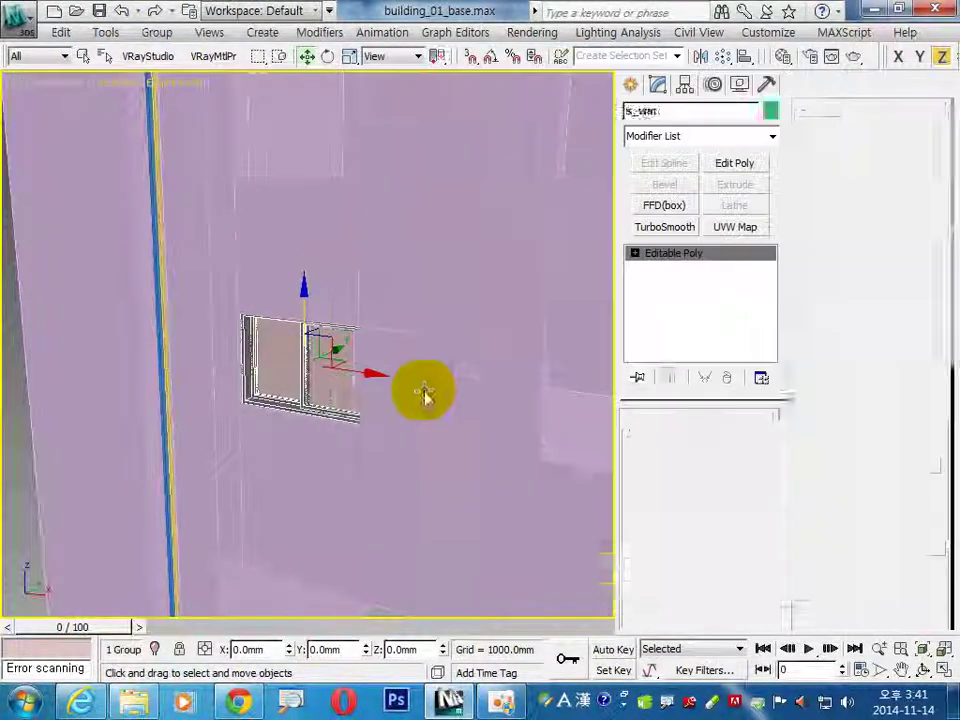
{"action": "left_click", "coordinate": [490, 467]}
{"action": "mouse_move", "coordinate": [308, 405]}
{"action": "middle_mouse_down"}
{"action": "mouse_move", "coordinate": [347, 430]}
{"action": "mouse_move", "coordinate": [243, 425]}
{"action": "middle_mouse_up"}
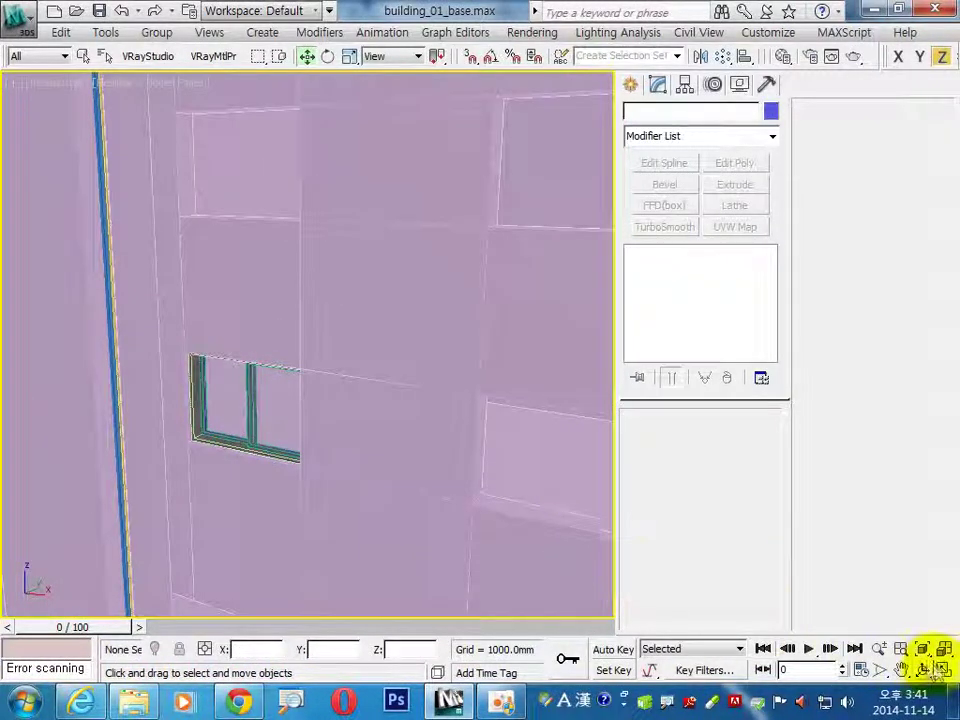
Maximize and zoom in the Front view with vertex snap on and the Rectangle tool ready
{"action": "left_click", "coordinate": [944, 669]}
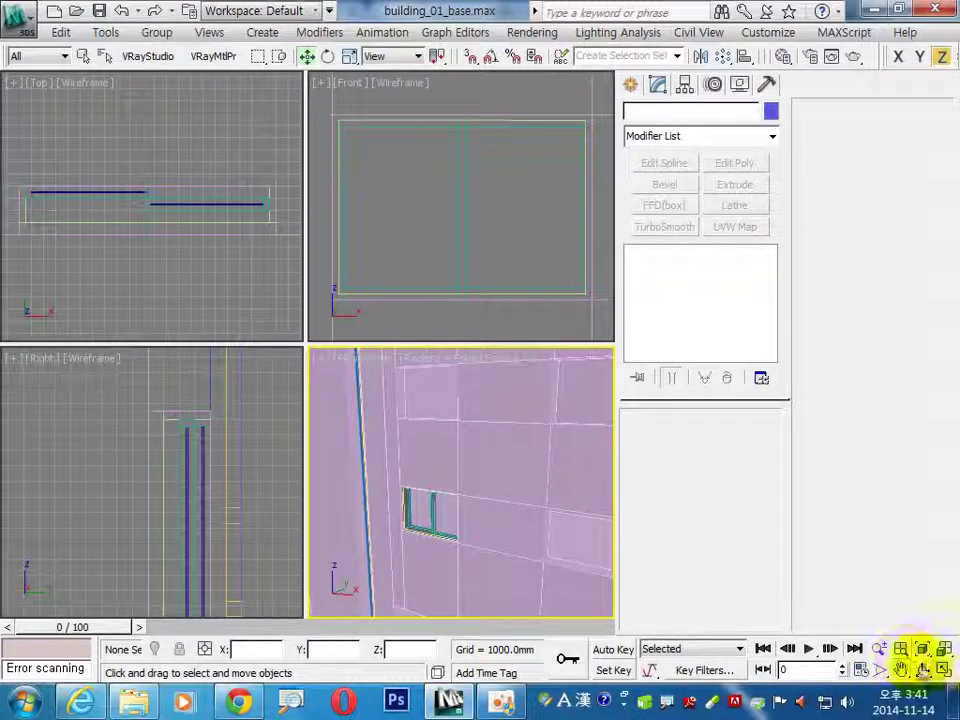
{"action": "left_click", "coordinate": [583, 321]}
{"action": "left_click", "coordinate": [944, 669]}
{"action": "scroll", "coordinate": [370, 400], "scroll_direction": "up", "scroll_amount": 3}
{"action": "scroll", "coordinate": [372, 420], "scroll_direction": "up", "scroll_amount": 3}
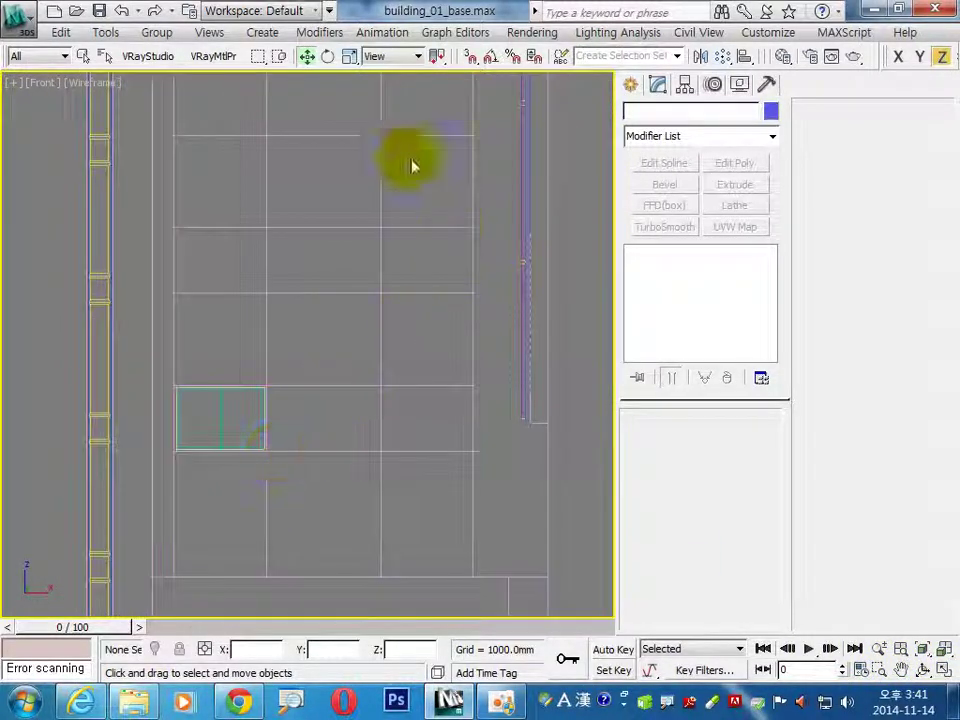
{"action": "left_click", "coordinate": [470, 56]}
{"action": "left_click", "coordinate": [632, 85]}
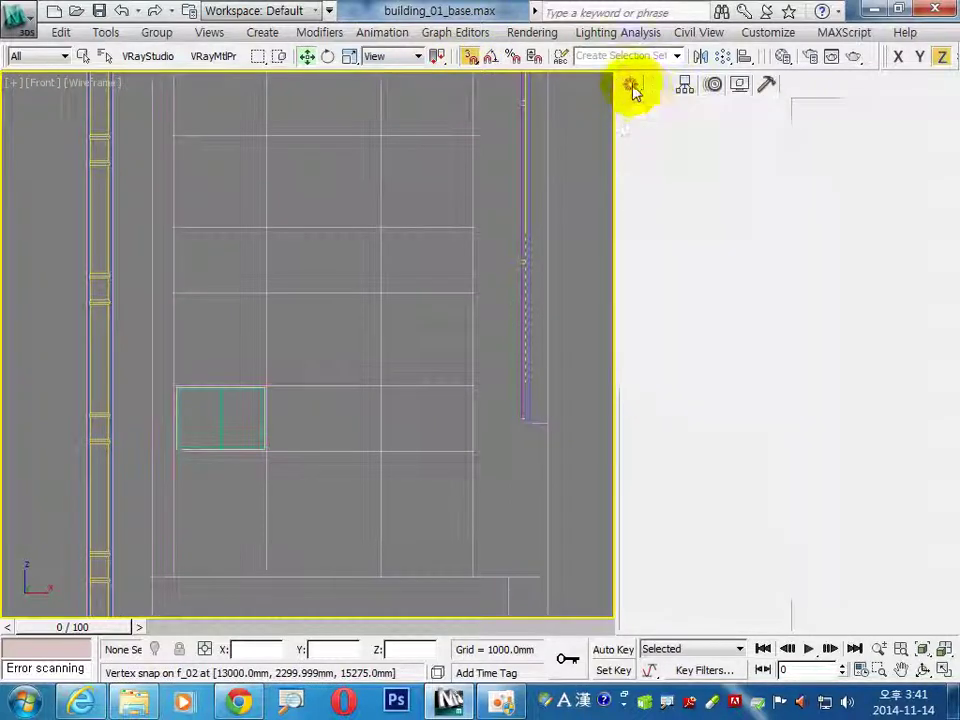
{"action": "left_click", "coordinate": [660, 115]}
{"action": "left_click", "coordinate": [726, 221]}
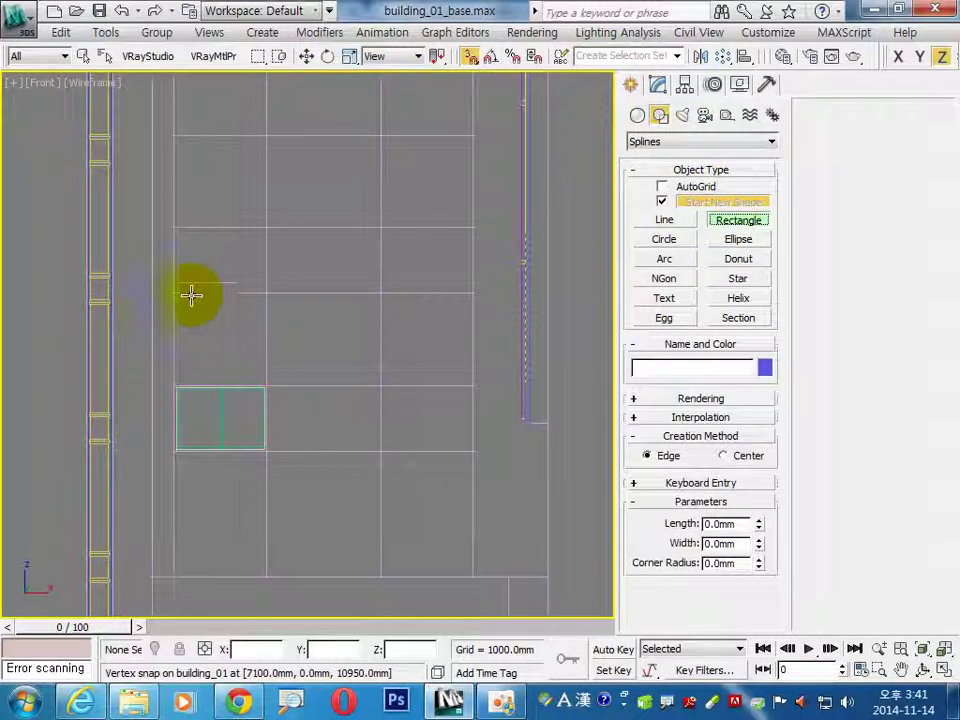
Snap-draw a 4700×3600 mm reference rectangle between facade corners
{"action": "mouse_move", "coordinate": [173, 291]}
{"action": "left_mouse_down"}
{"action": "mouse_move", "coordinate": [294, 165]}
{"action": "mouse_move", "coordinate": [368, 131]}
{"action": "left_mouse_up"}
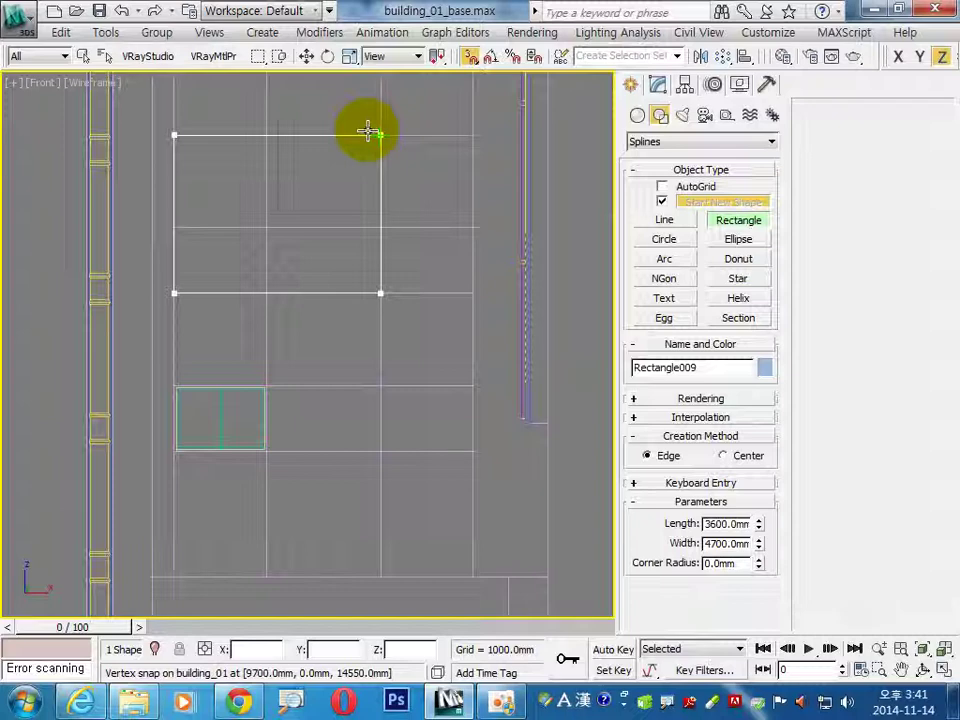
{"action": "right_click", "coordinate": [368, 131]}
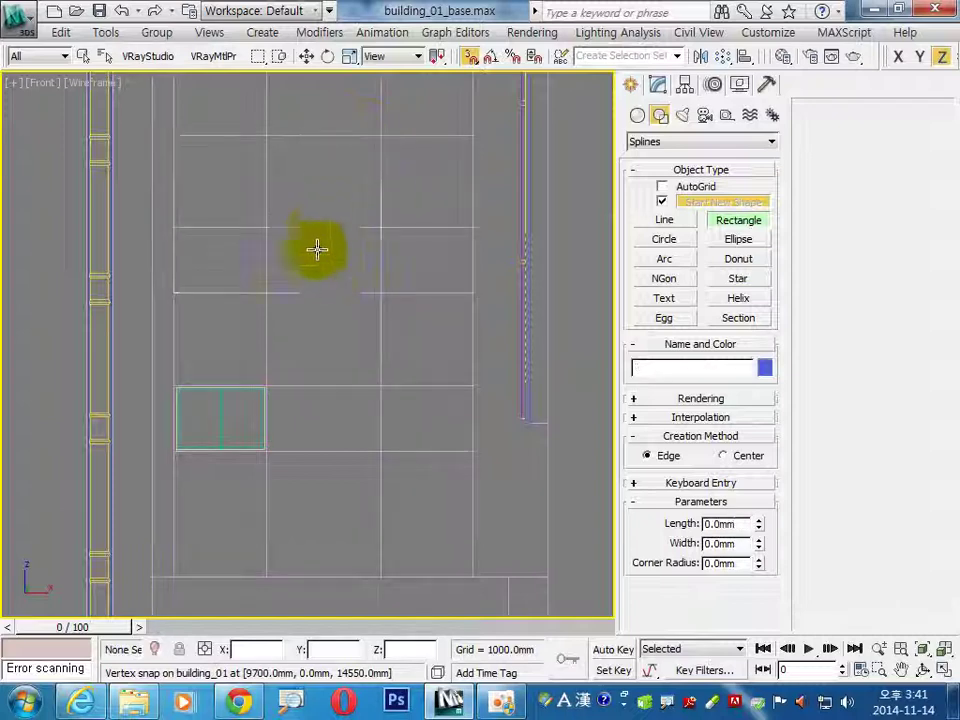
{"action": "middle_click_drag", "start_coordinate": [315, 250], "coordinate": [199, 390]}
{"action": "left_click_drag", "start_coordinate": [163, 398], "coordinate": [365, 243]}
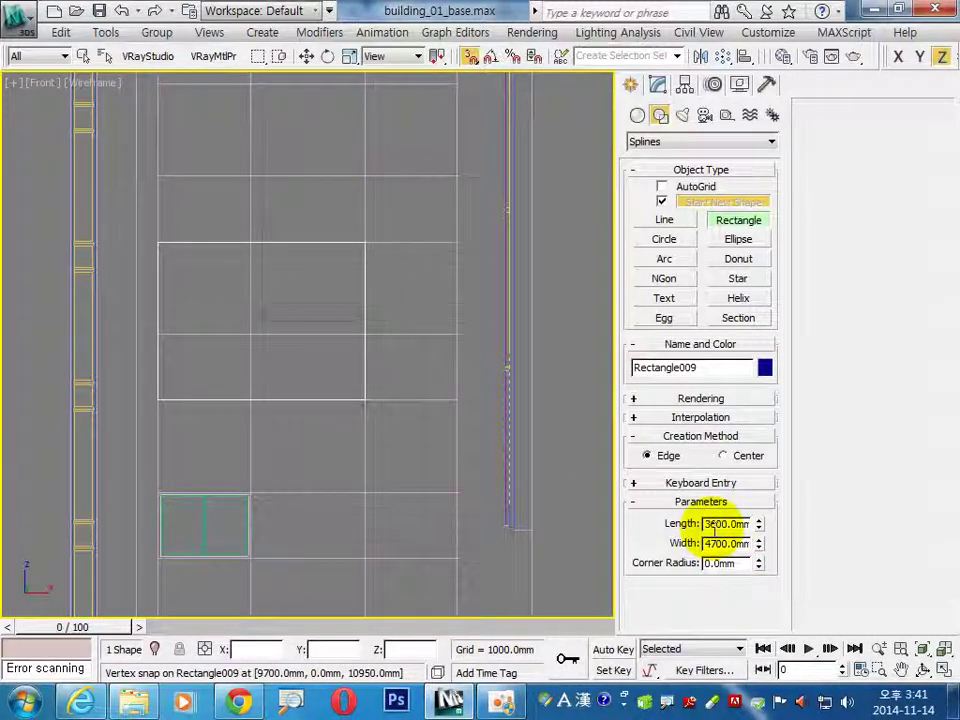
{"action": "left_click", "coordinate": [365, 400]}
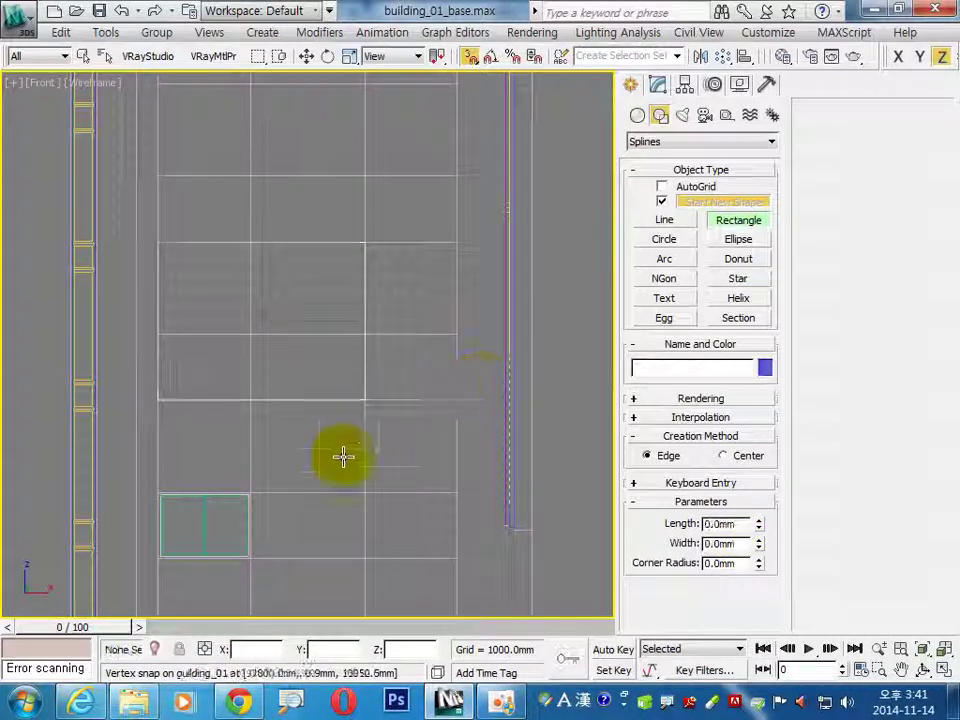
{"action": "left_click", "coordinate": [306, 56]}
{"action": "left_click", "coordinate": [214, 543]}
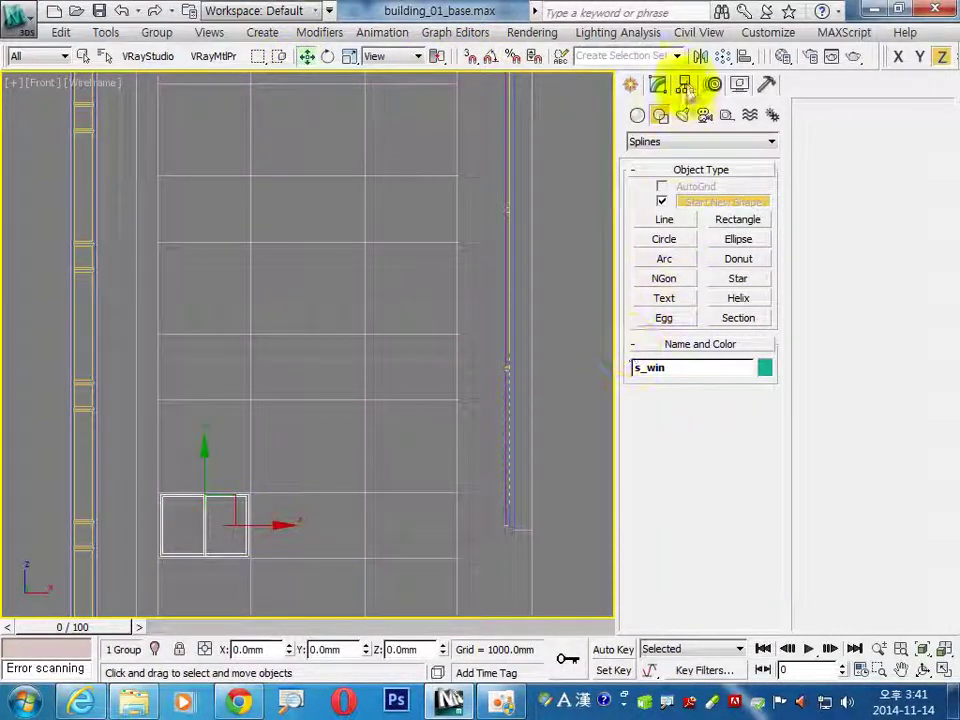
Array s_win with X move 4700 mm, count 2, as an instance, creating s_win001
{"action": "left_click", "coordinate": [722, 58]}
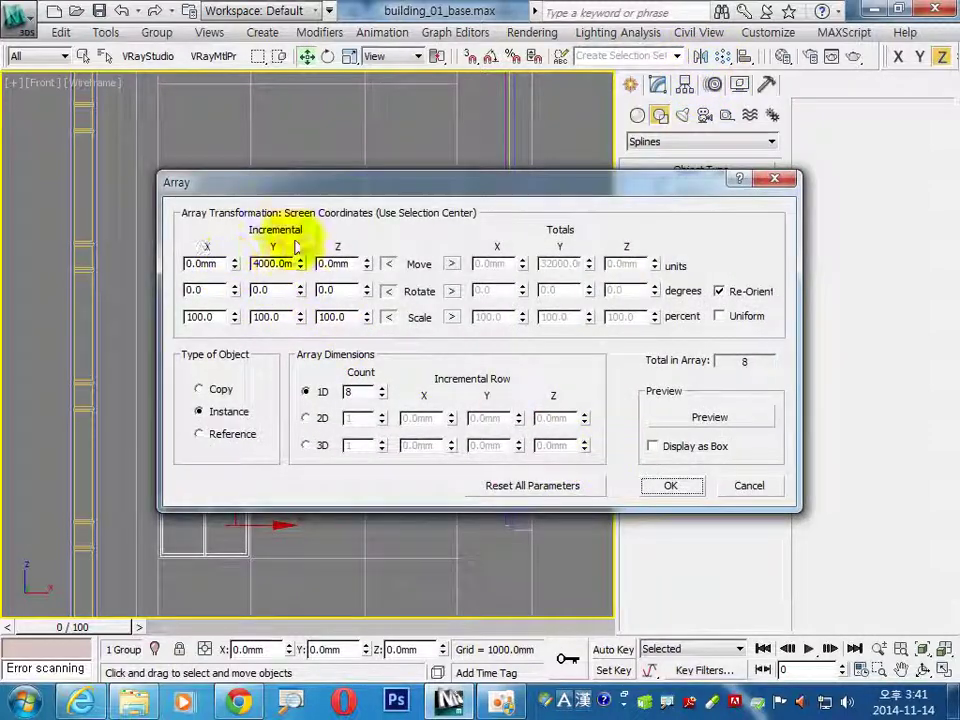
{"action": "left_click_drag", "start_coordinate": [320, 197], "coordinate": [433, 215]}
{"action": "double_click", "coordinate": [316, 281]}
{"action": "type", "text": "4700"}
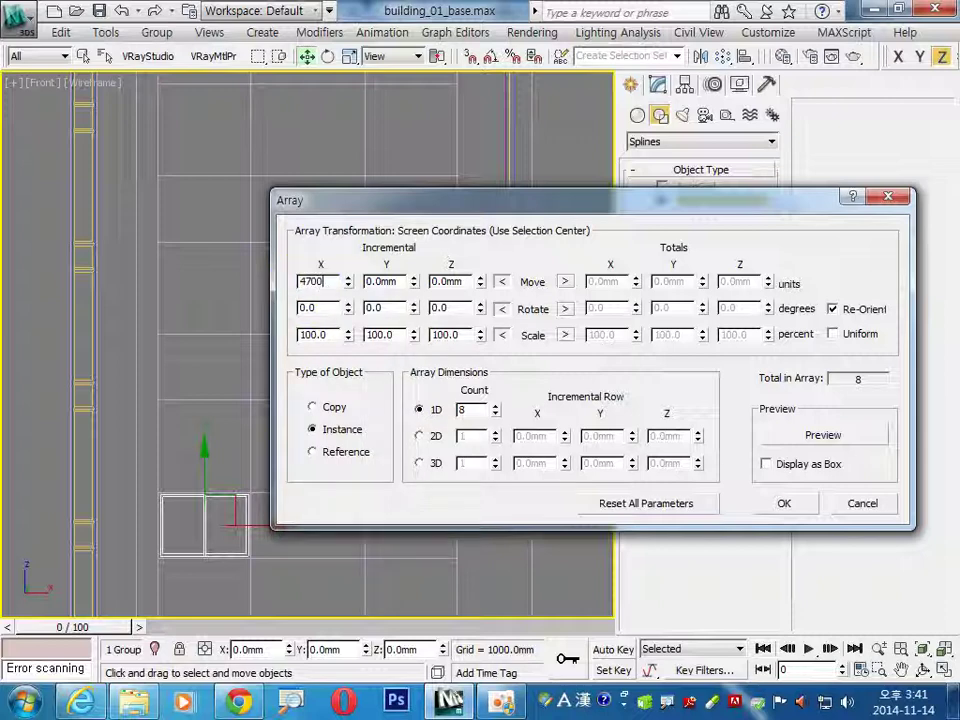
{"action": "double_click", "coordinate": [470, 410]}
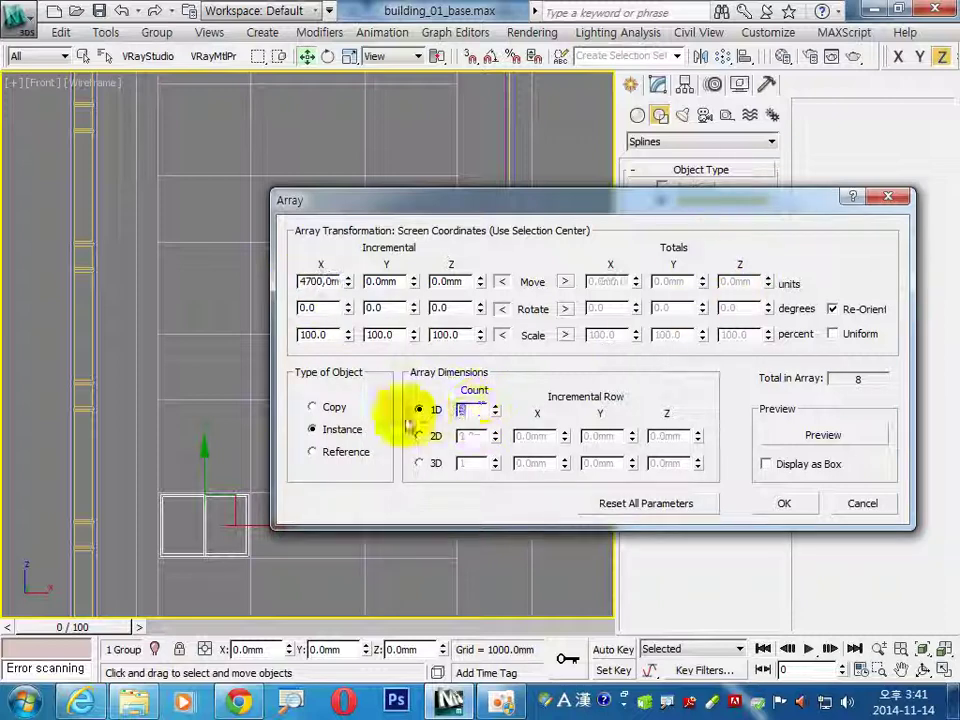
{"action": "type", "text": "2"}
{"action": "left_click", "coordinate": [840, 428]}
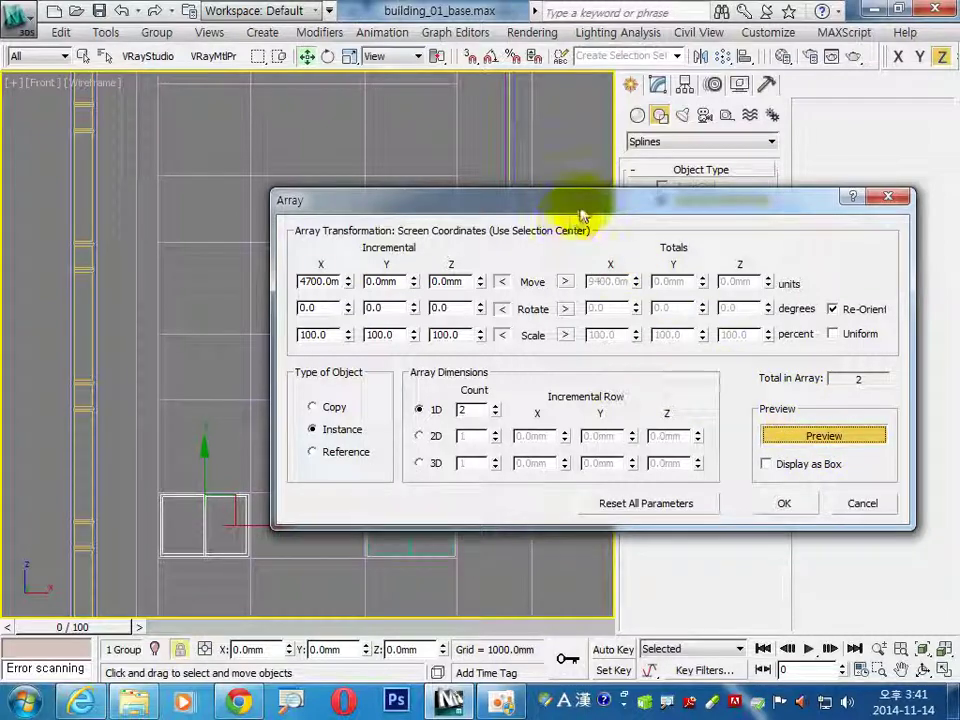
{"action": "left_click_drag", "start_coordinate": [578, 200], "coordinate": [684, 98]}
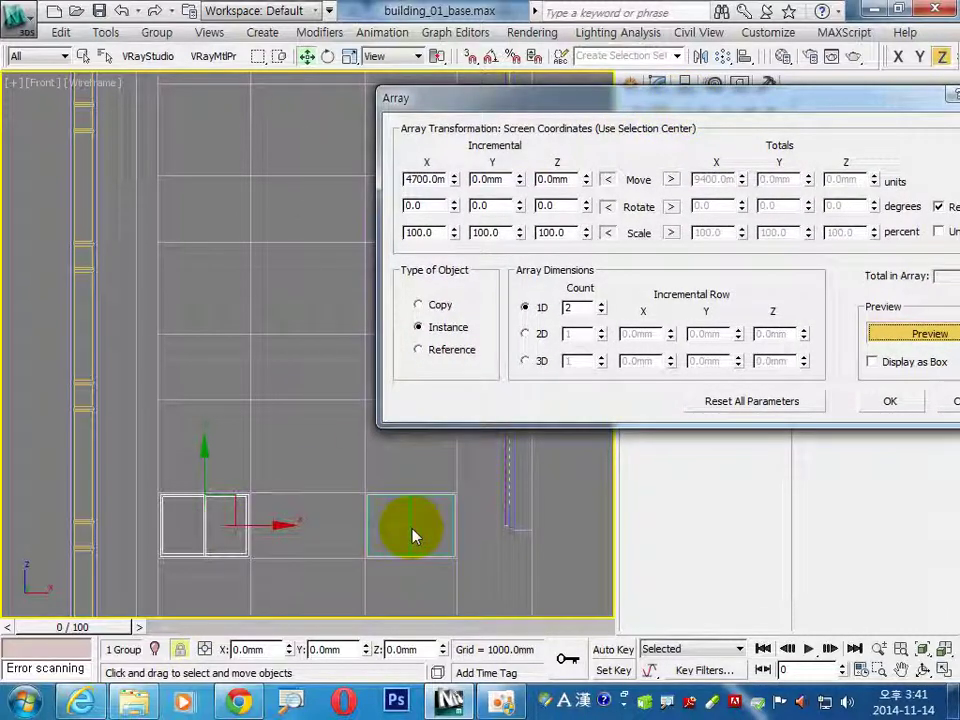
{"action": "left_click", "coordinate": [882, 404]}
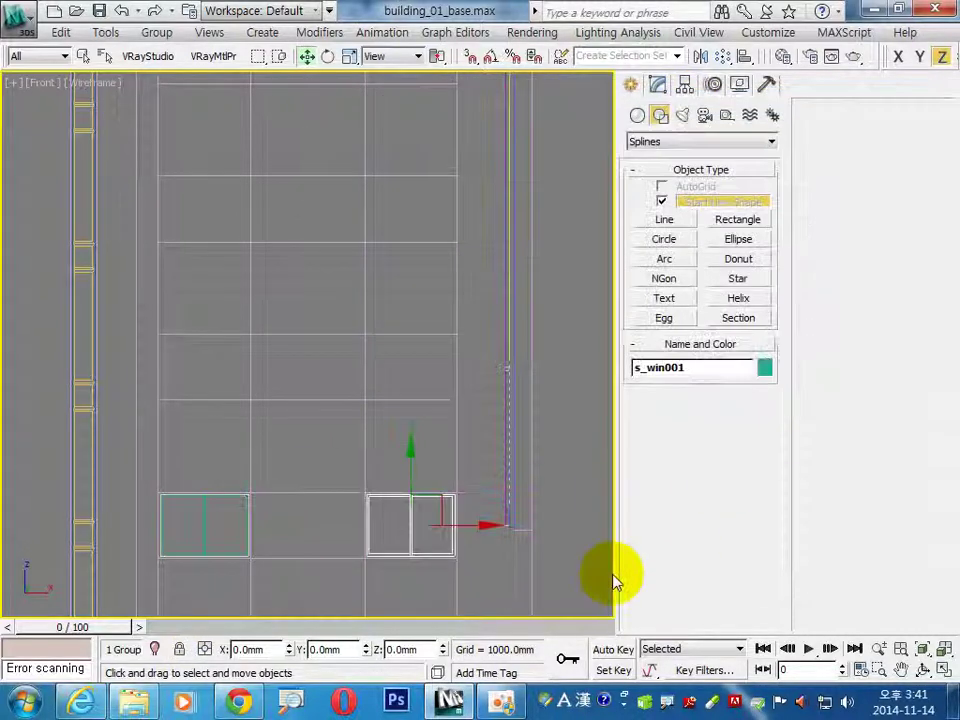
{"action": "left_click", "coordinate": [203, 534], "text": "ctrl"}
Array both window groups as instances along Y at 3600 mm, count 9, after previewing the stack
{"action": "left_click", "coordinate": [722, 57]}
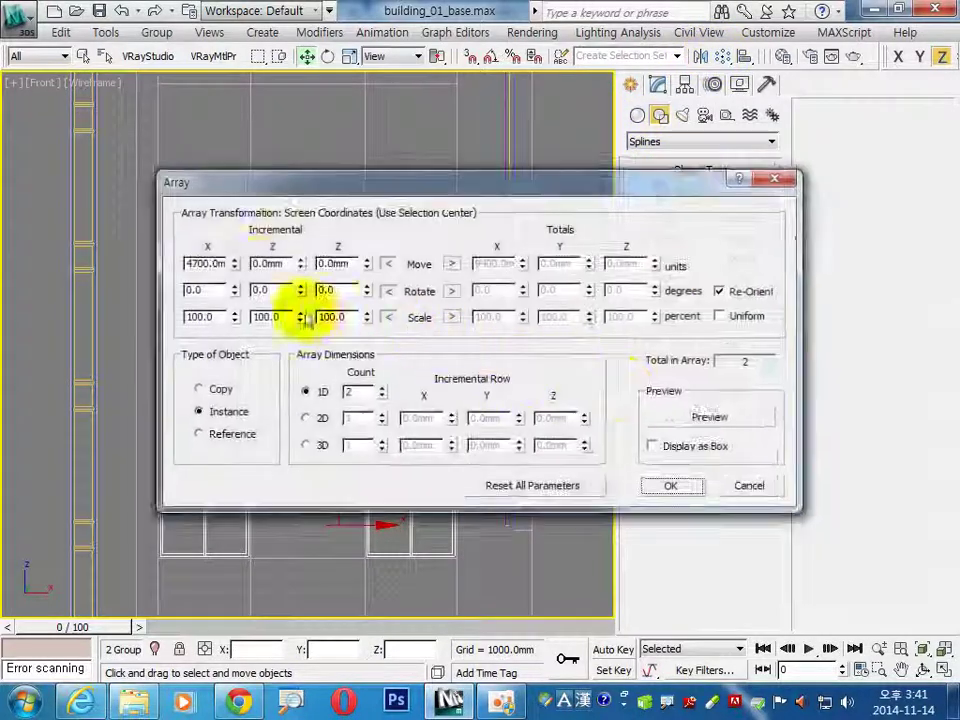
{"action": "double_click", "coordinate": [287, 262]}
{"action": "type", "text": "3600"}
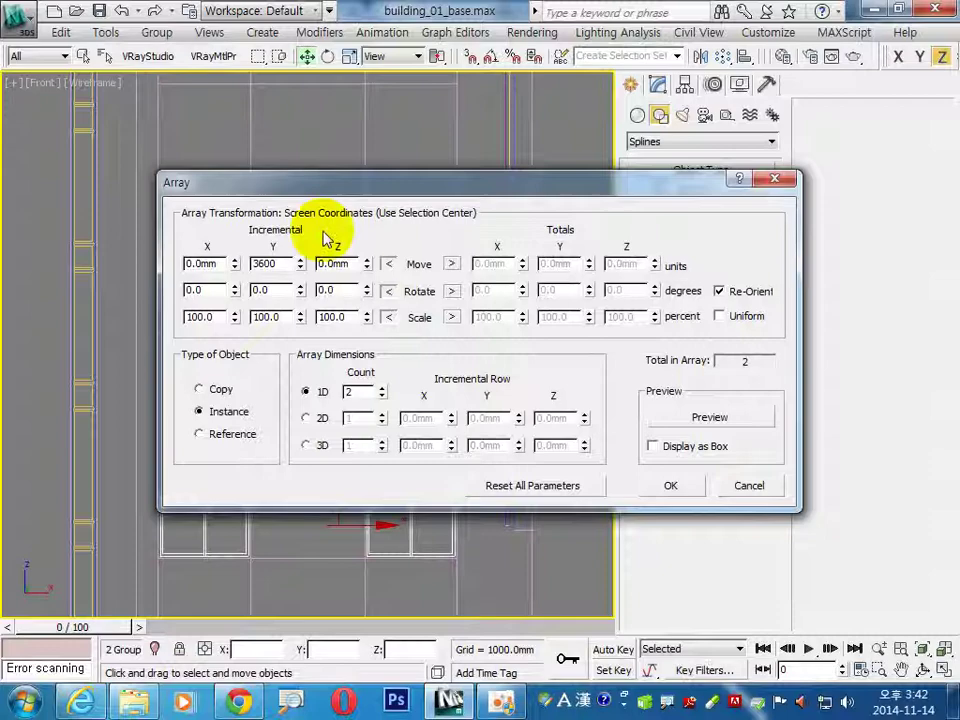
{"action": "left_click_drag", "start_coordinate": [460, 184], "coordinate": [643, 358]}
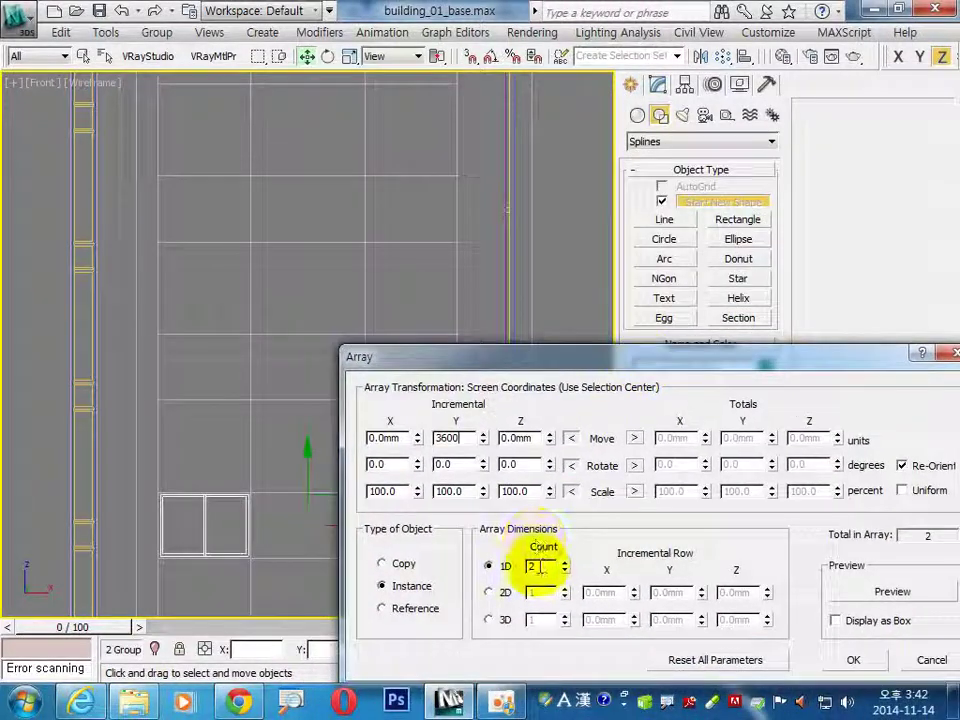
{"action": "key", "text": "Return"}
{"action": "type", "text": "9"}
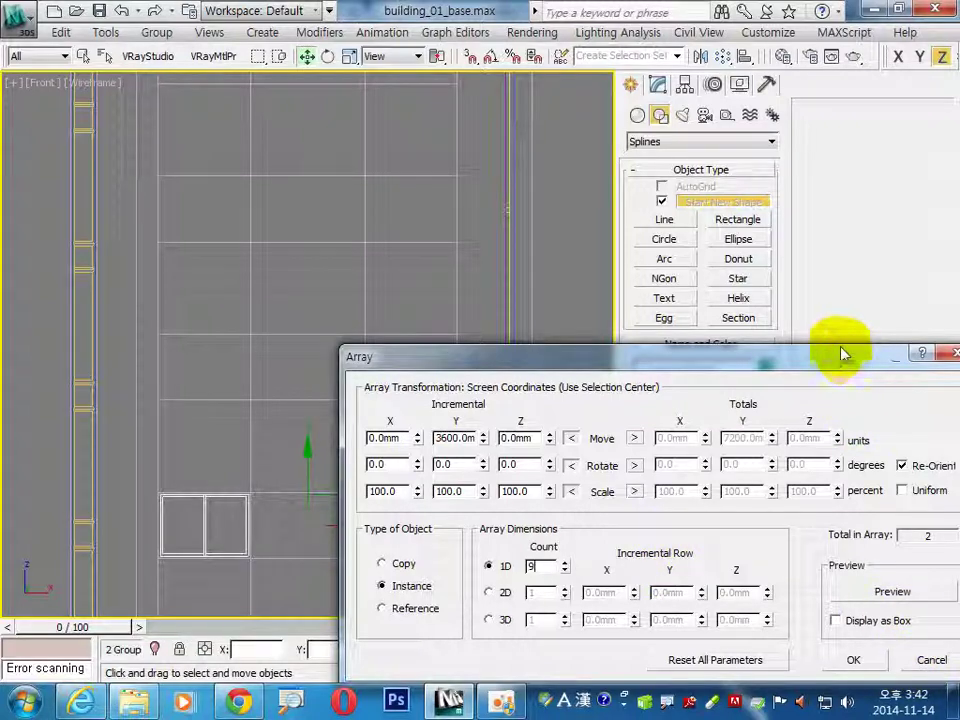
{"action": "left_click_drag", "start_coordinate": [842, 354], "coordinate": [786, 290]}
{"action": "left_click", "coordinate": [826, 530]}
{"action": "left_click", "coordinate": [796, 598]}
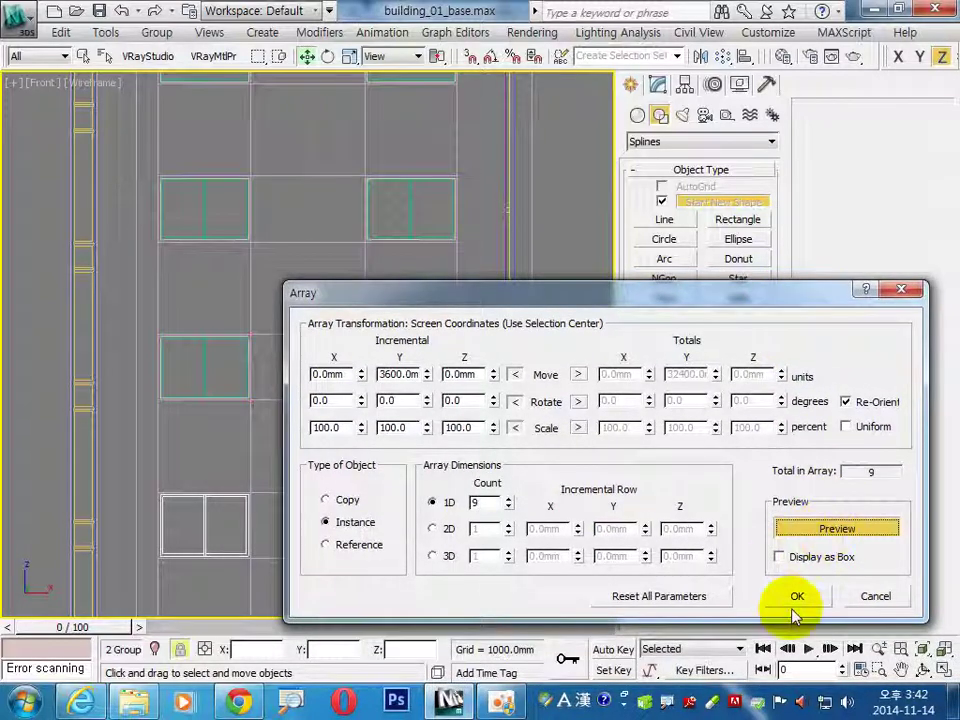
{"action": "scroll", "coordinate": [368, 420], "scroll_direction": "down", "scroll_amount": 2}
{"action": "scroll", "coordinate": [371, 456], "scroll_direction": "down", "scroll_amount": 2}
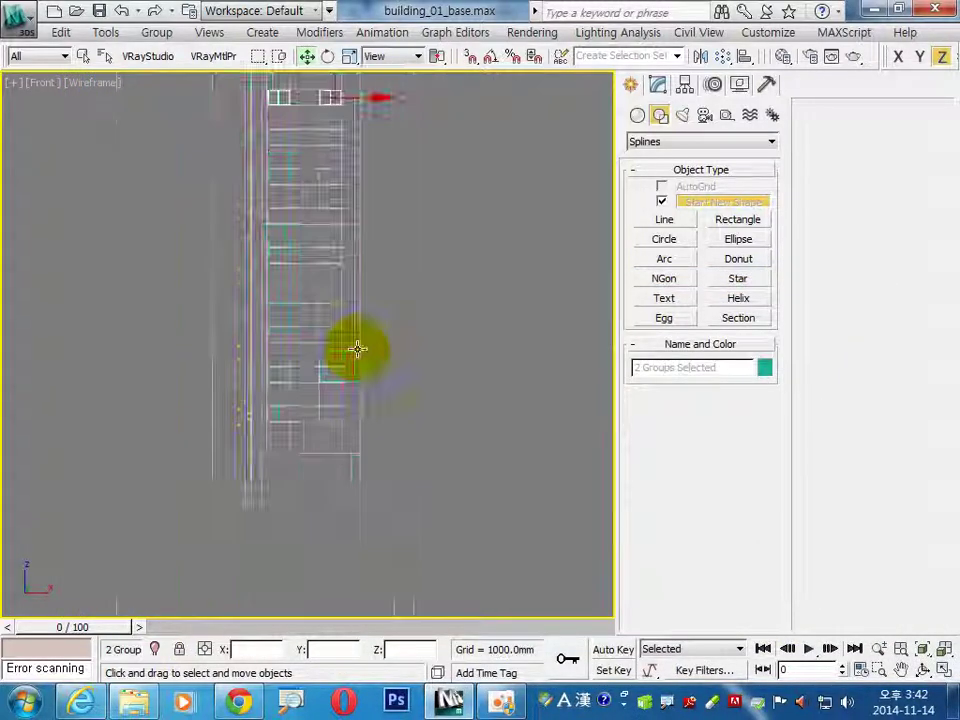
{"action": "scroll", "coordinate": [354, 347], "scroll_direction": "down", "scroll_amount": 2}
{"action": "scroll", "coordinate": [345, 349], "scroll_direction": "down", "scroll_amount": 2}
Deselect all, restore the four viewports, and orbit the Perspective view to frame the whole tower
{"action": "left_click", "coordinate": [450, 403]}
{"action": "left_click", "coordinate": [943, 669]}
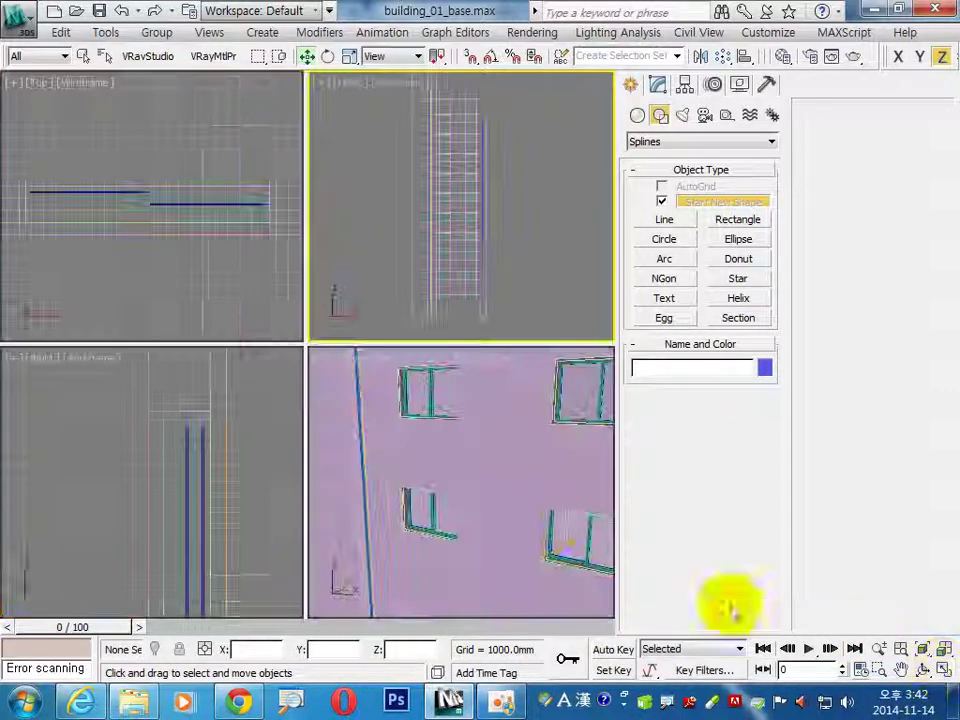
{"action": "left_click", "coordinate": [507, 468]}
{"action": "scroll", "coordinate": [571, 507], "scroll_direction": "down", "scroll_amount": 6}
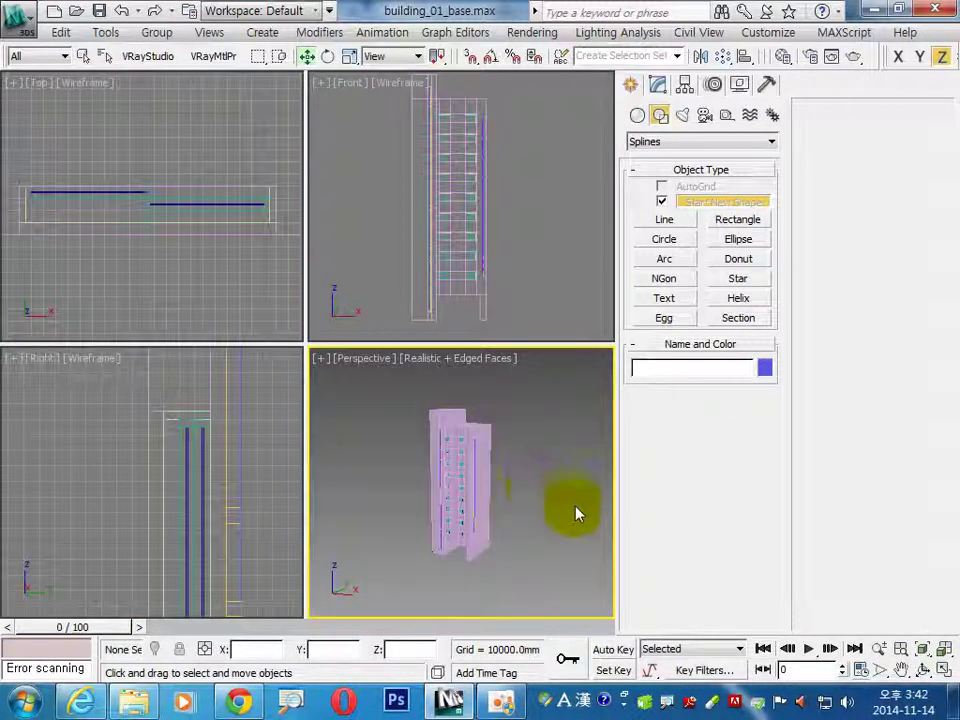
{"action": "mouse_move", "coordinate": [492, 516]}
{"action": "middle_mouse_down", "text": "alt"}
{"action": "mouse_move", "coordinate": [439, 503]}
{"action": "mouse_move", "coordinate": [540, 497]}
{"action": "middle_mouse_up", "text": "alt"}
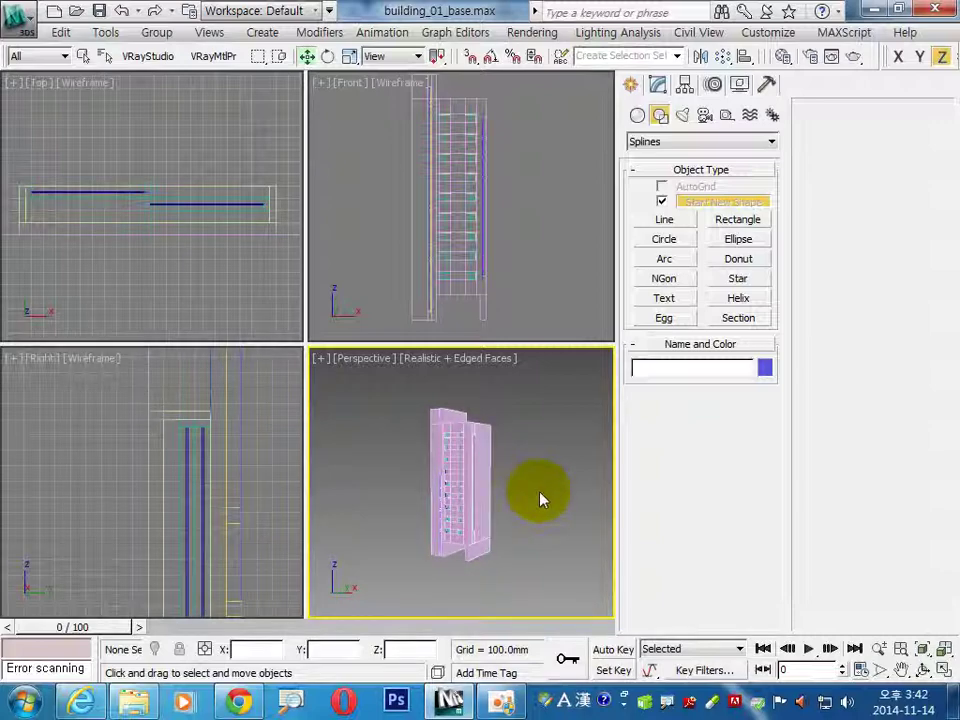